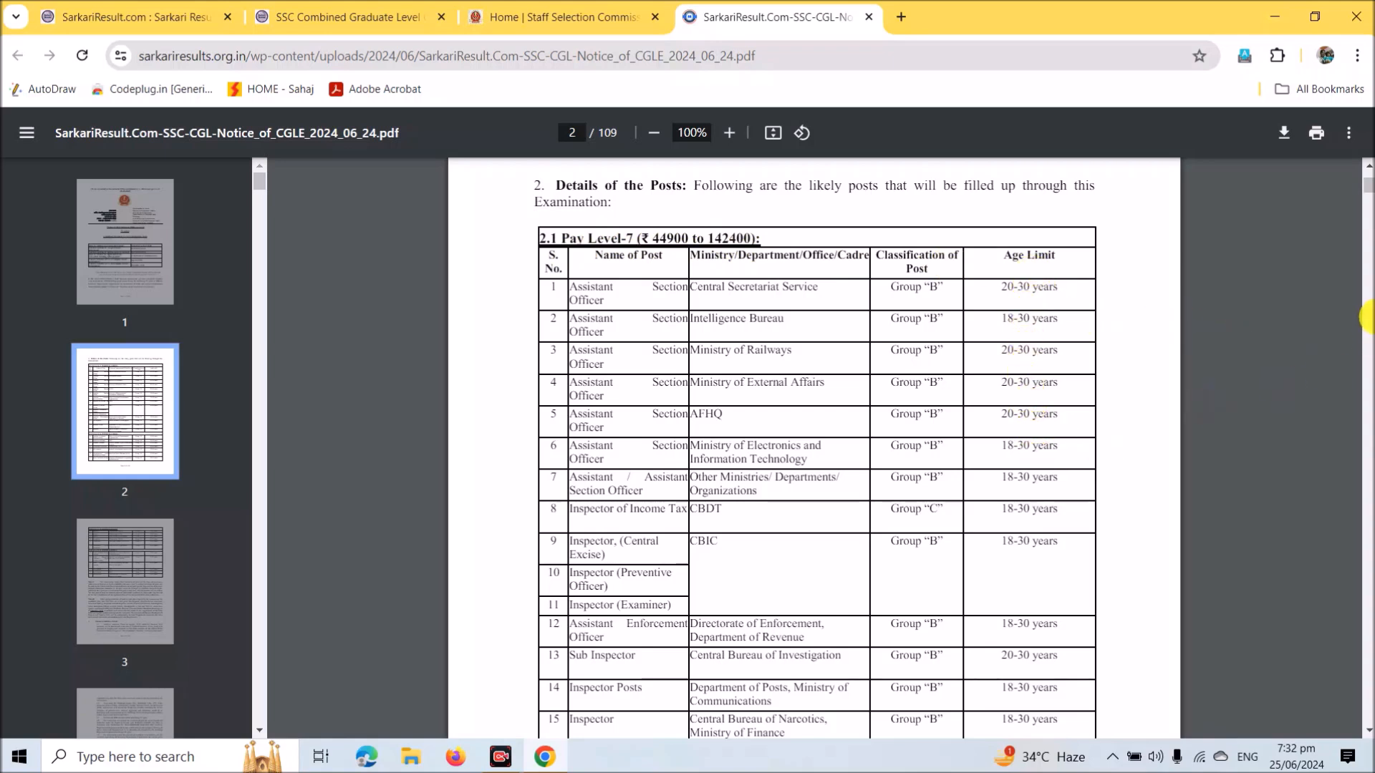
Review the SSC CGL 2024 notice's post lists by pay level, age limits and category-wise age relaxation
{"action": "scroll", "coordinate": [921, 301], "scroll_direction": "down", "scroll_amount": 10}
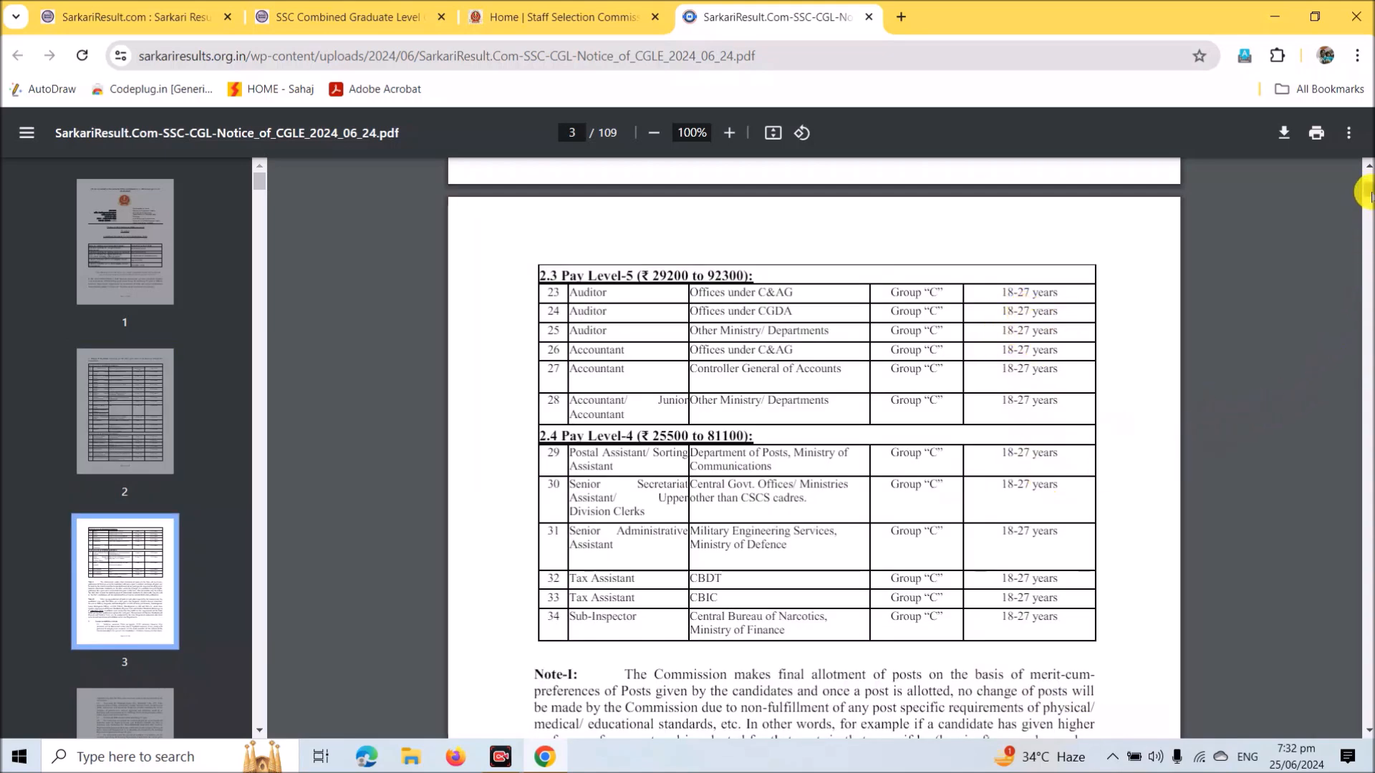
{"action": "scroll", "coordinate": [1368, 192], "scroll_direction": "up", "scroll_amount": 9}
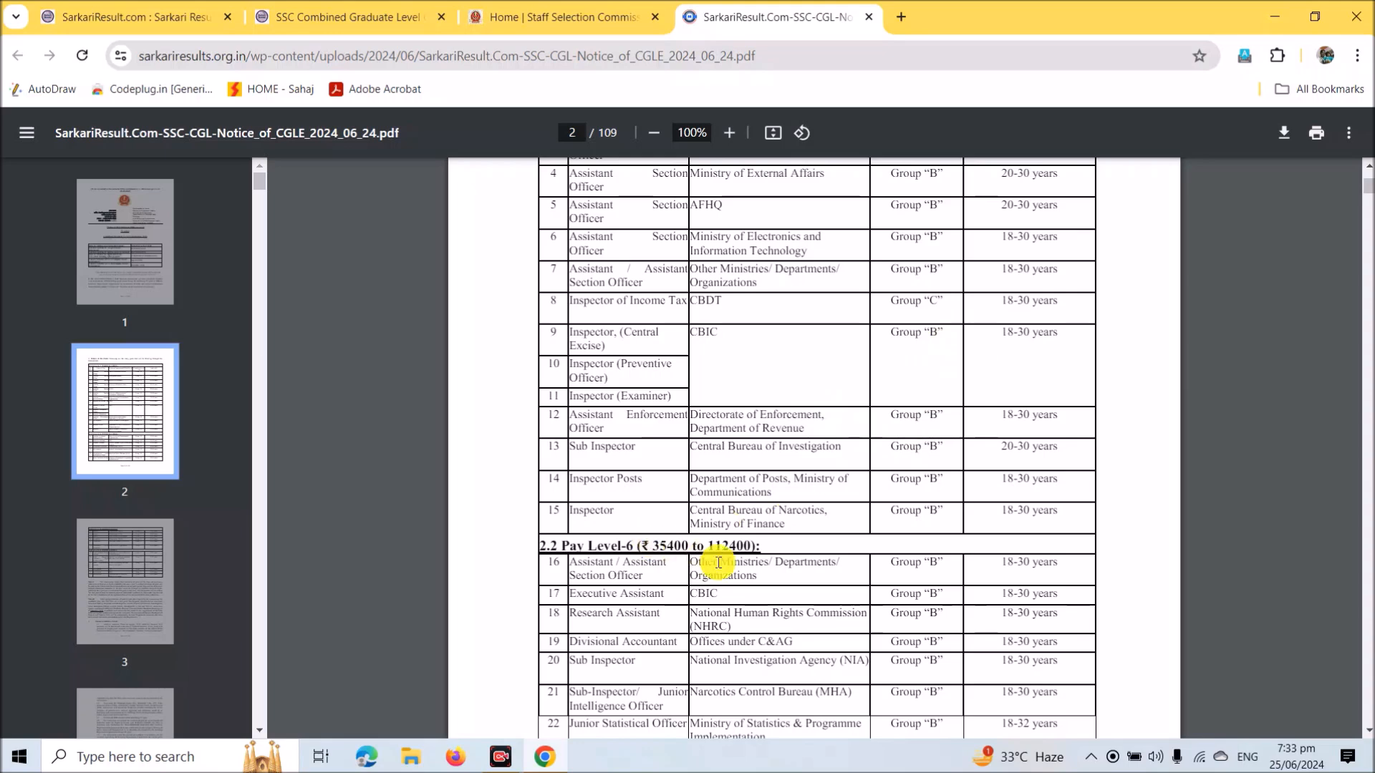
{"action": "left_click_drag", "start_coordinate": [1368, 188], "coordinate": [1367, 199]}
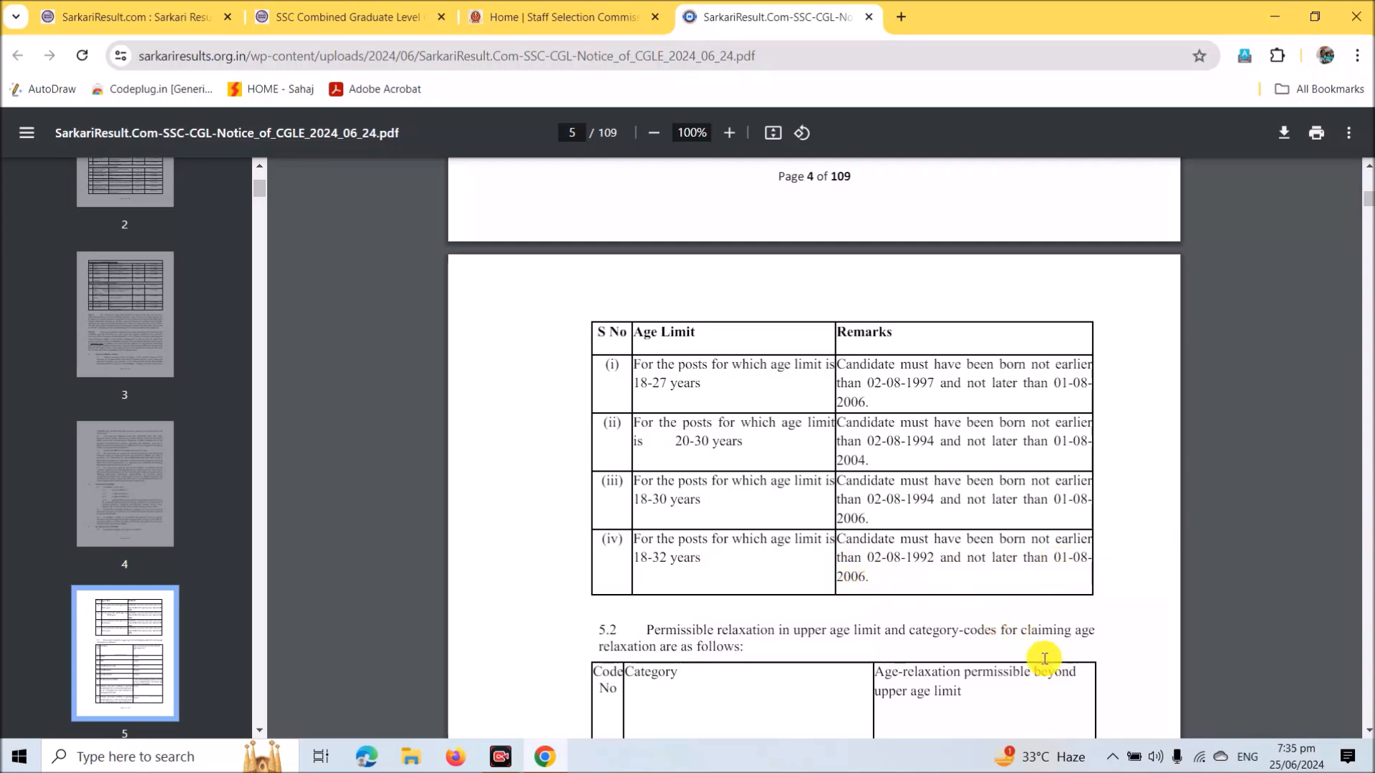
{"action": "scroll", "coordinate": [1081, 720], "scroll_direction": "down", "scroll_amount": 5}
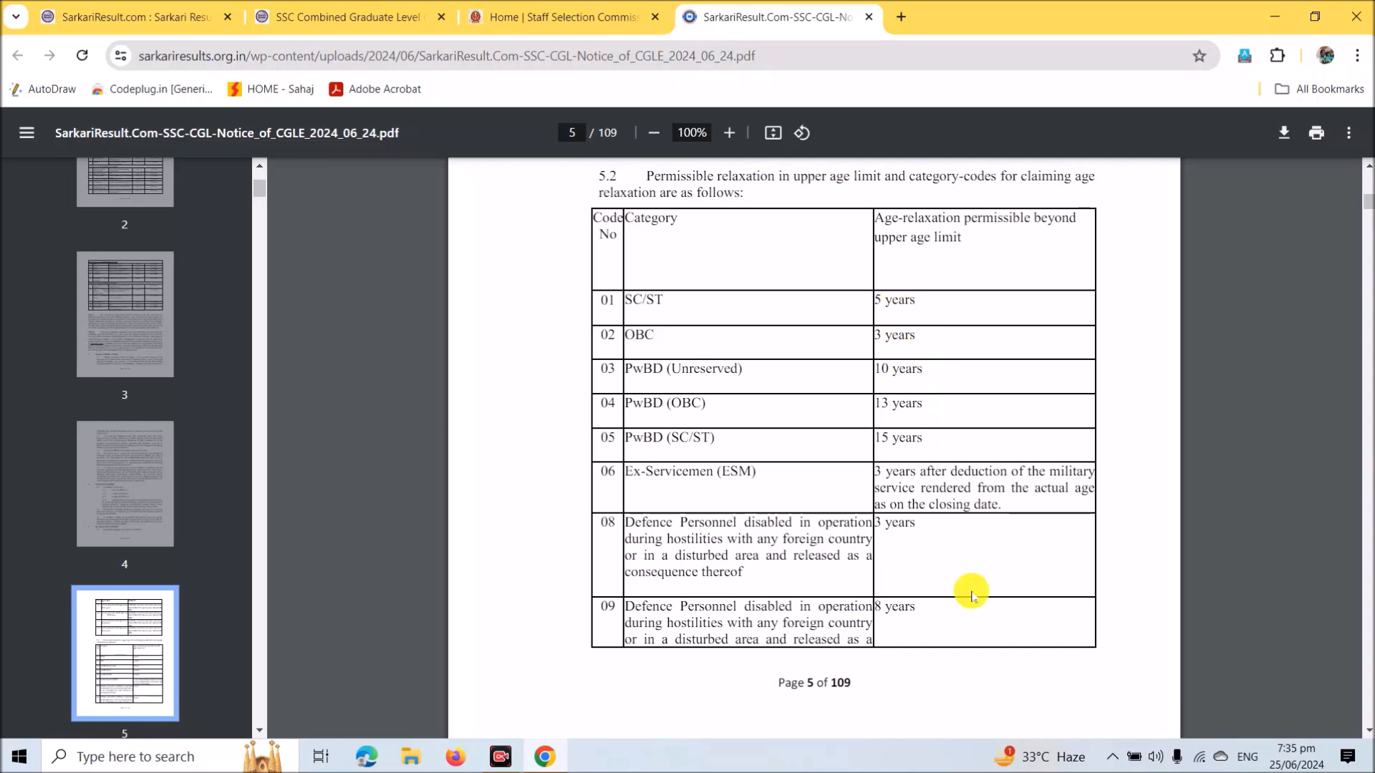
On the SSC website, choose to apply for the Combined Graduate Level Examination, 2024 and log in to the candidate account
{"action": "key", "text": "ctrl+shift+Tab"}
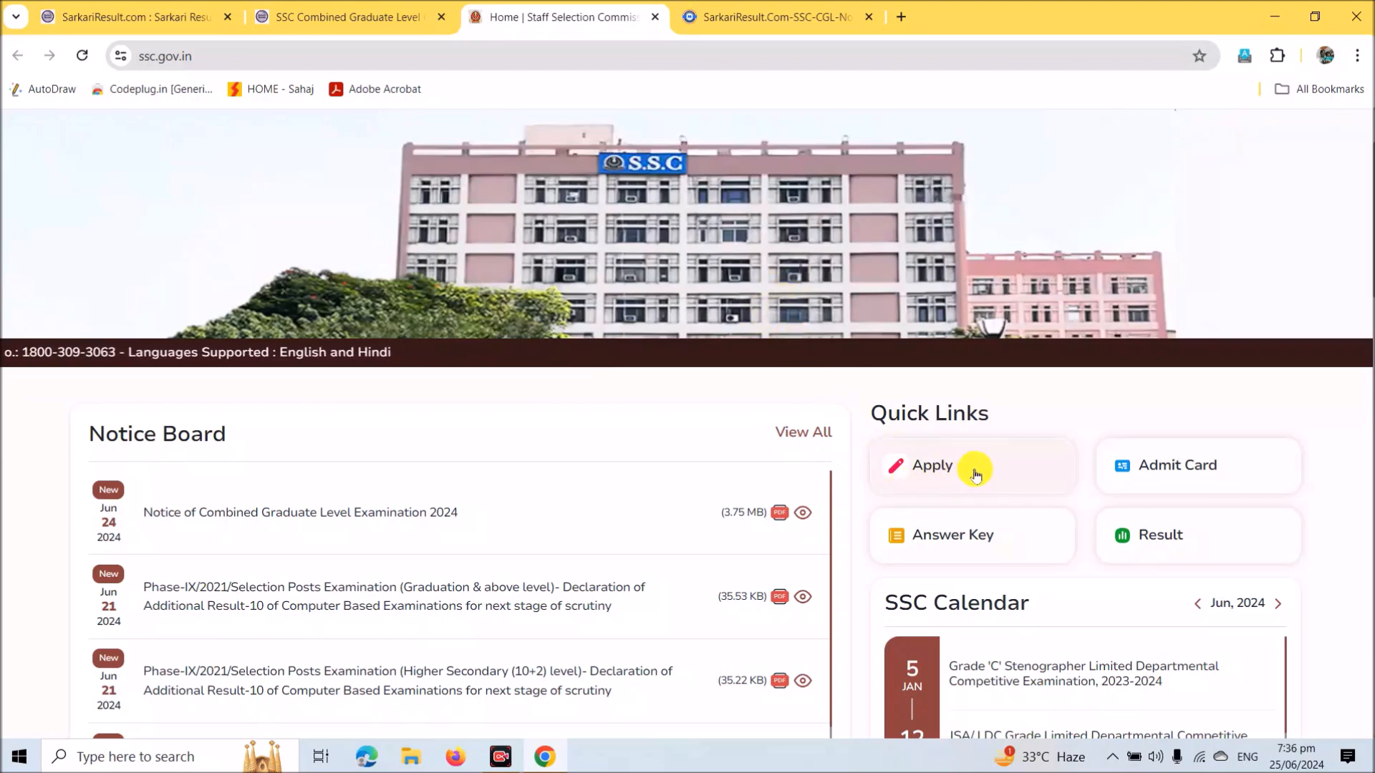
{"action": "left_click", "coordinate": [930, 474]}
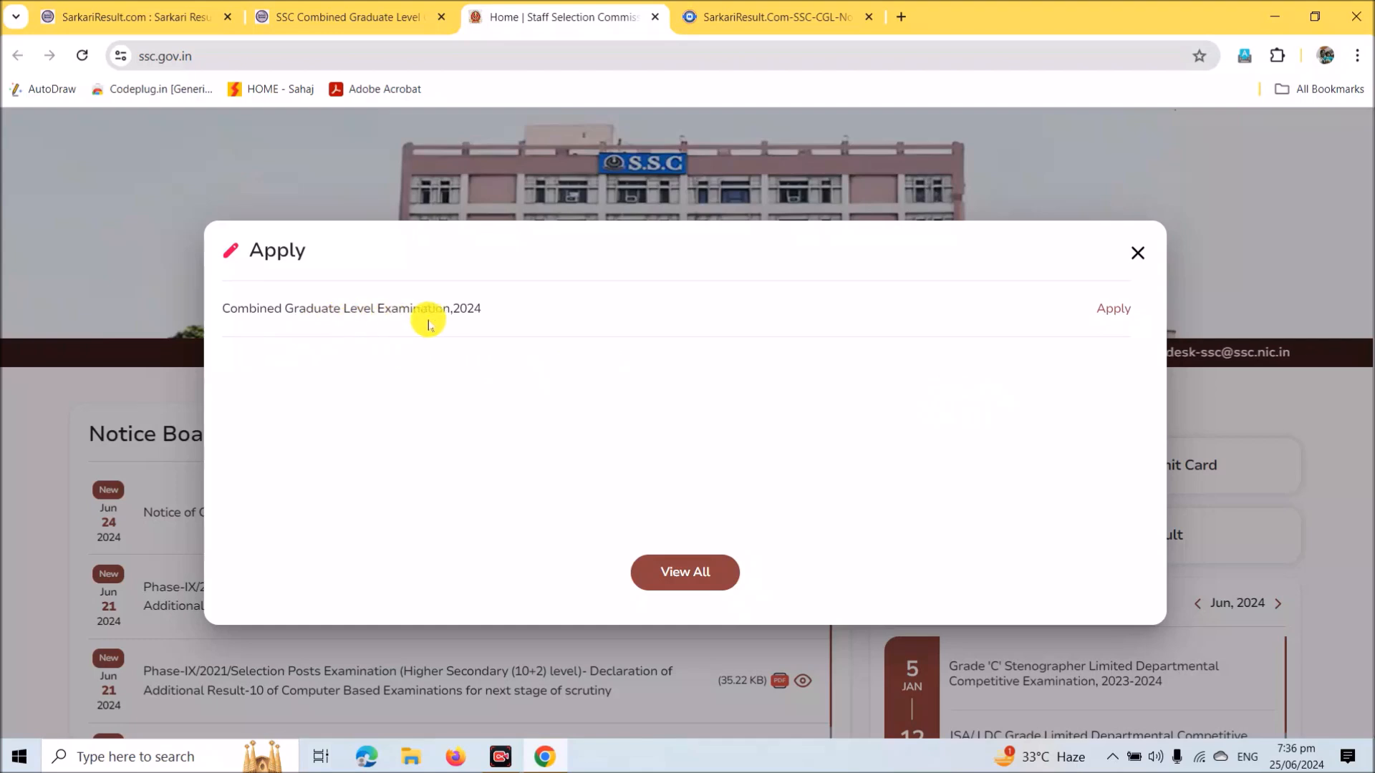
{"action": "left_click", "coordinate": [1112, 309]}
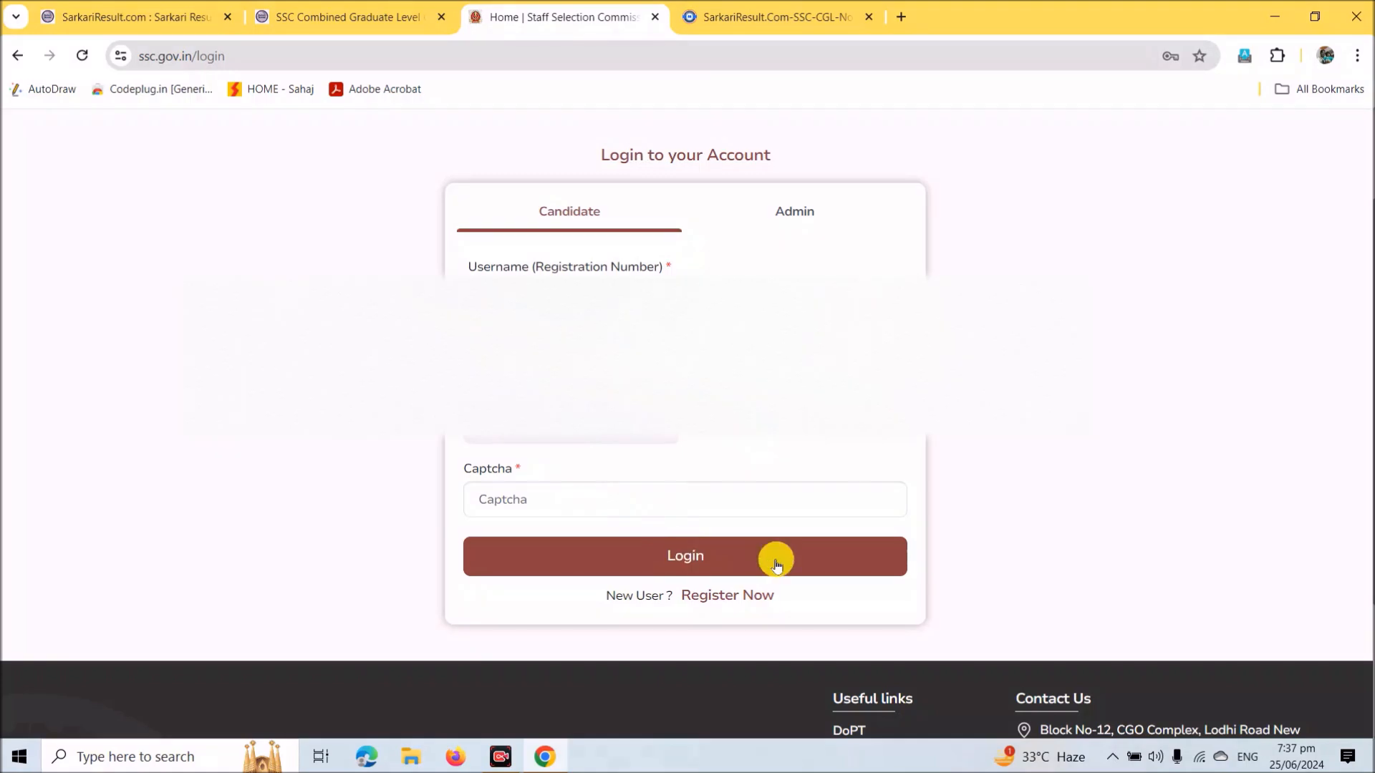
{"action": "left_click", "coordinate": [701, 556]}
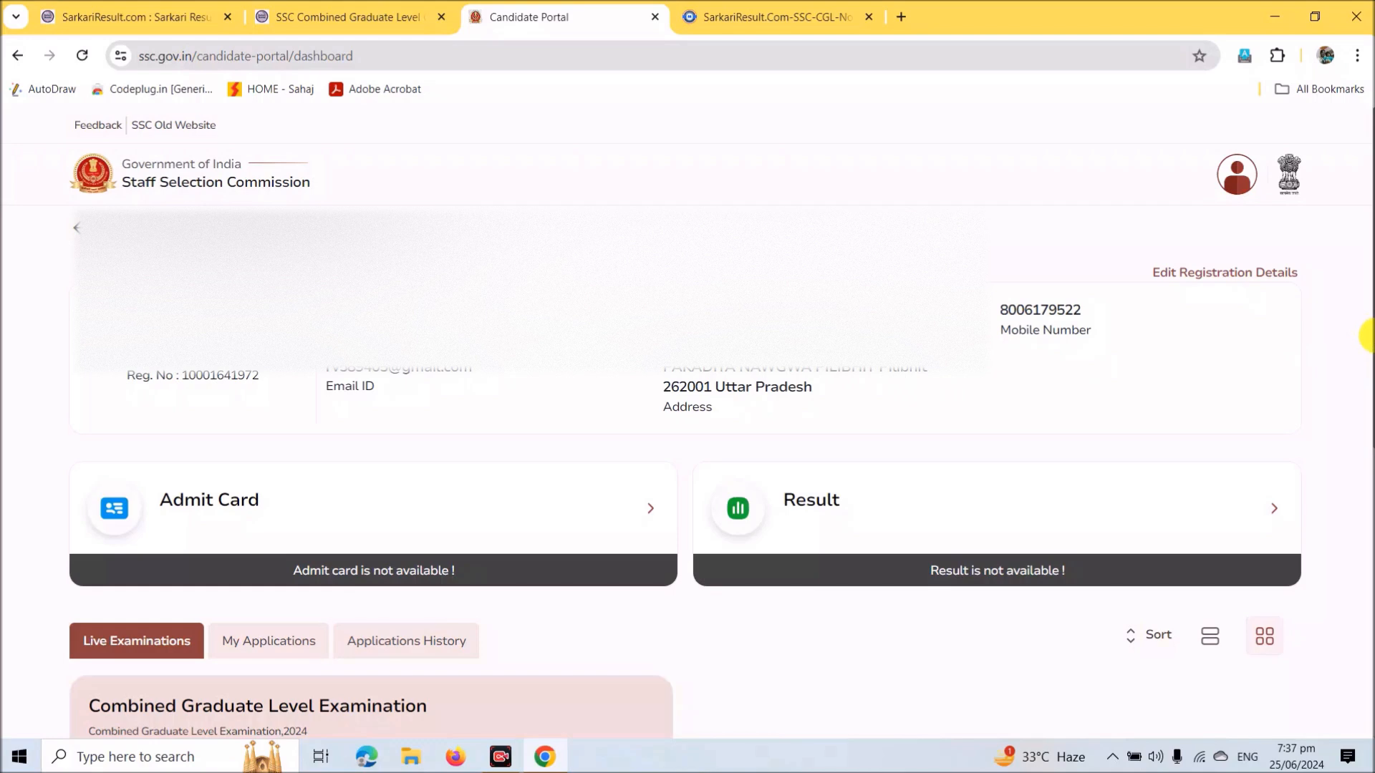
Start the Combined Graduate Level Examination application from the live examinations and save the prefilled personal details
{"action": "left_click_drag", "start_coordinate": [1368, 335], "coordinate": [1353, 478]}
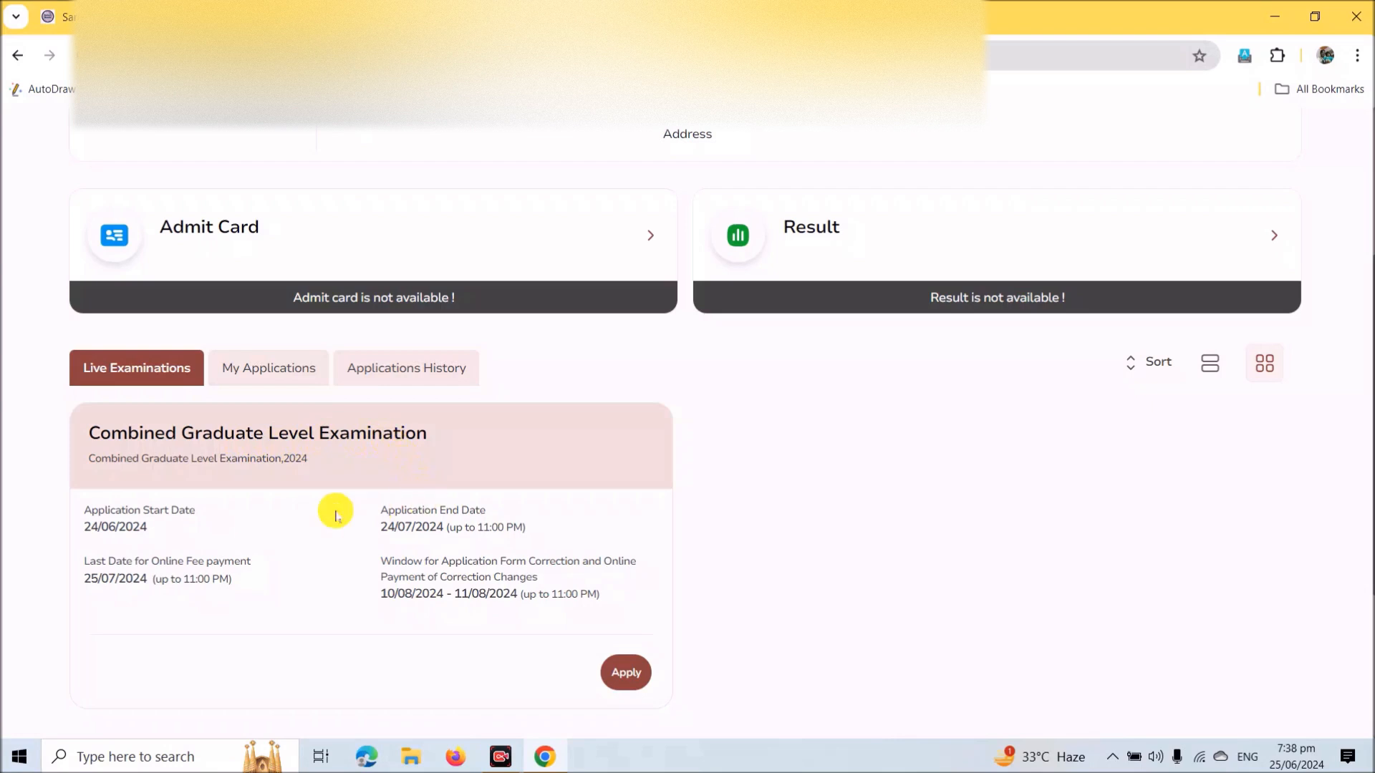
{"action": "left_click", "coordinate": [624, 680]}
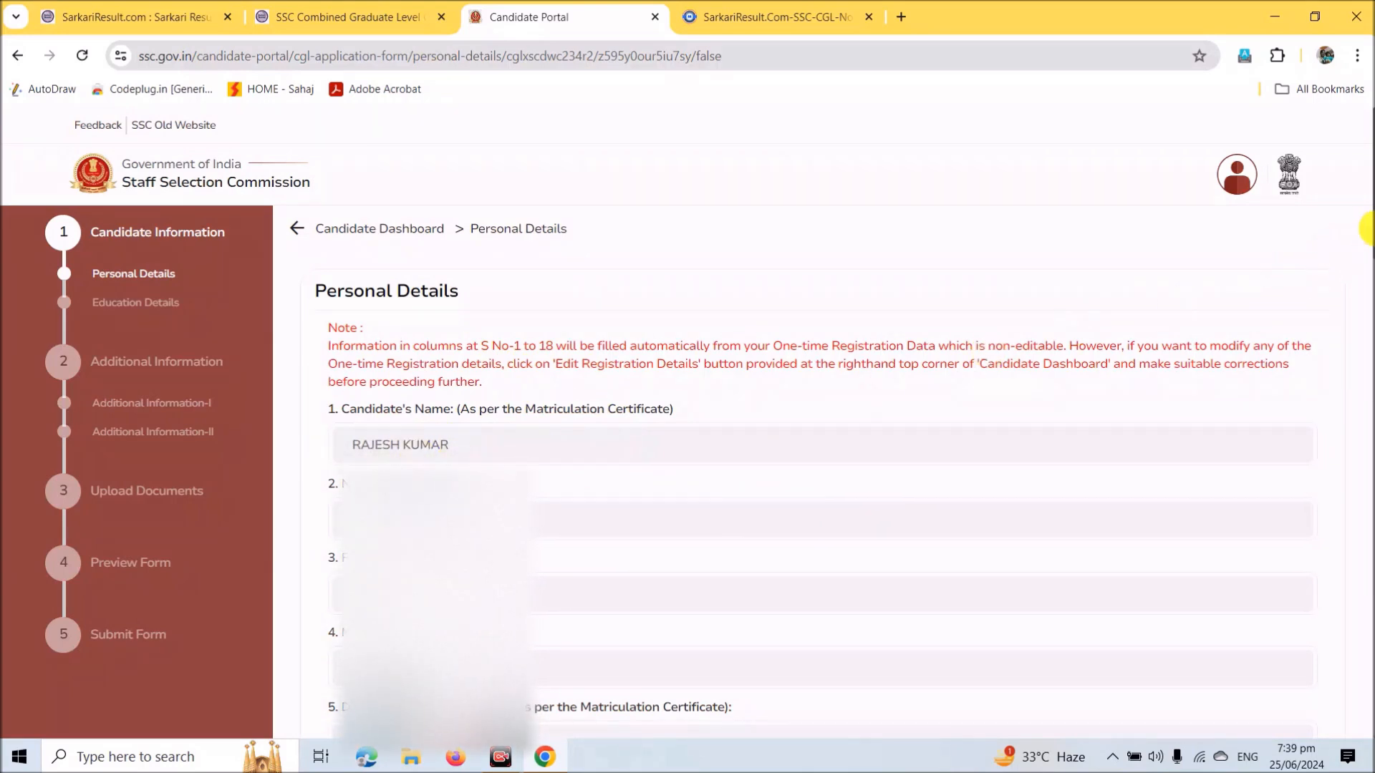
{"action": "left_click_drag", "start_coordinate": [1369, 228], "coordinate": [1369, 684]}
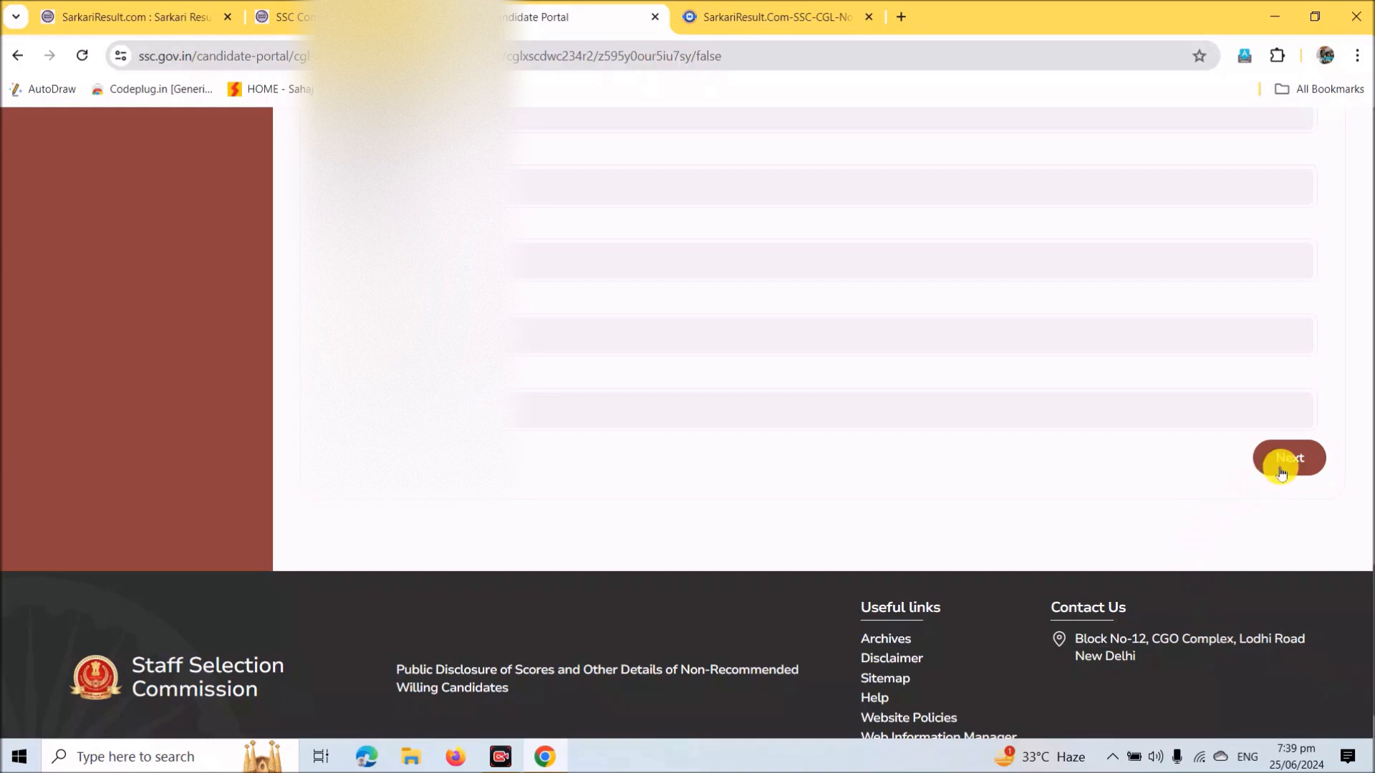
{"action": "left_click", "coordinate": [1288, 469]}
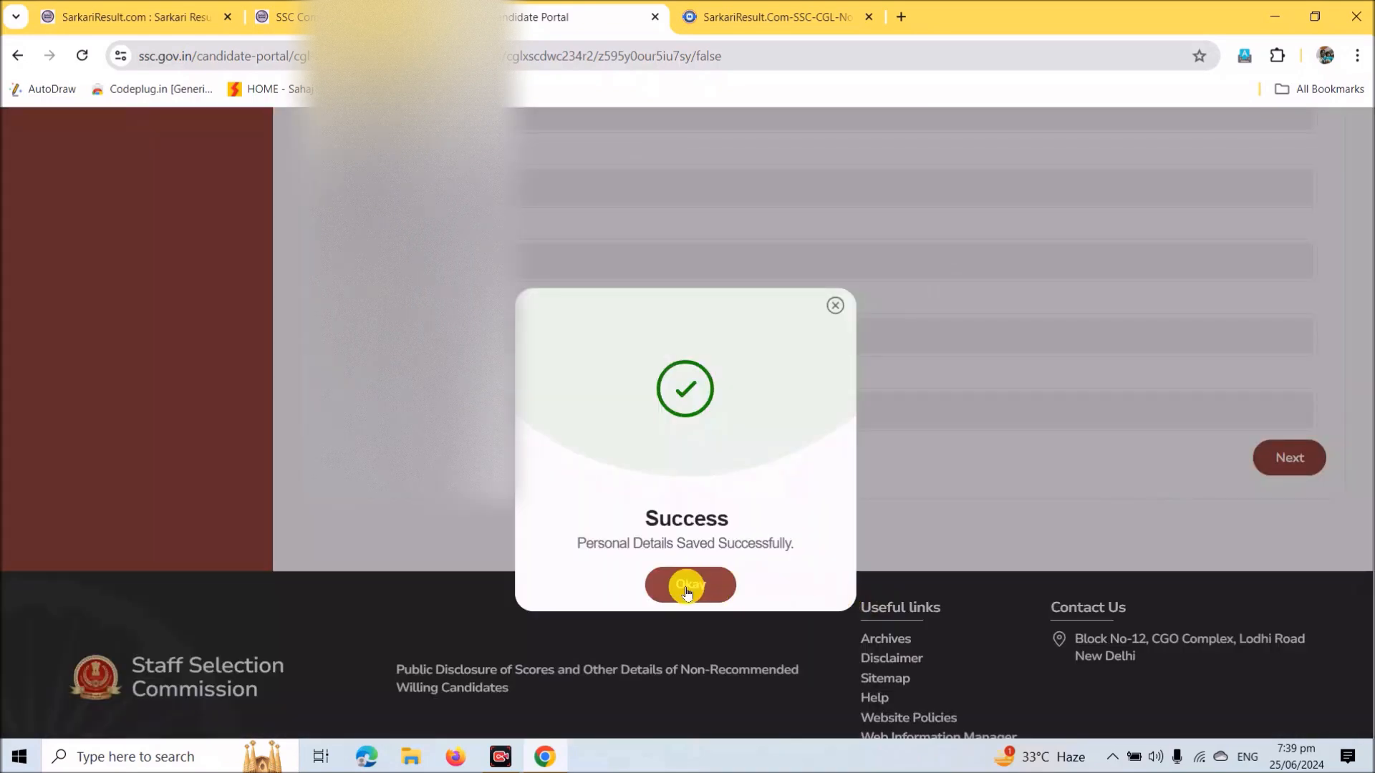
{"action": "left_click", "coordinate": [686, 589]}
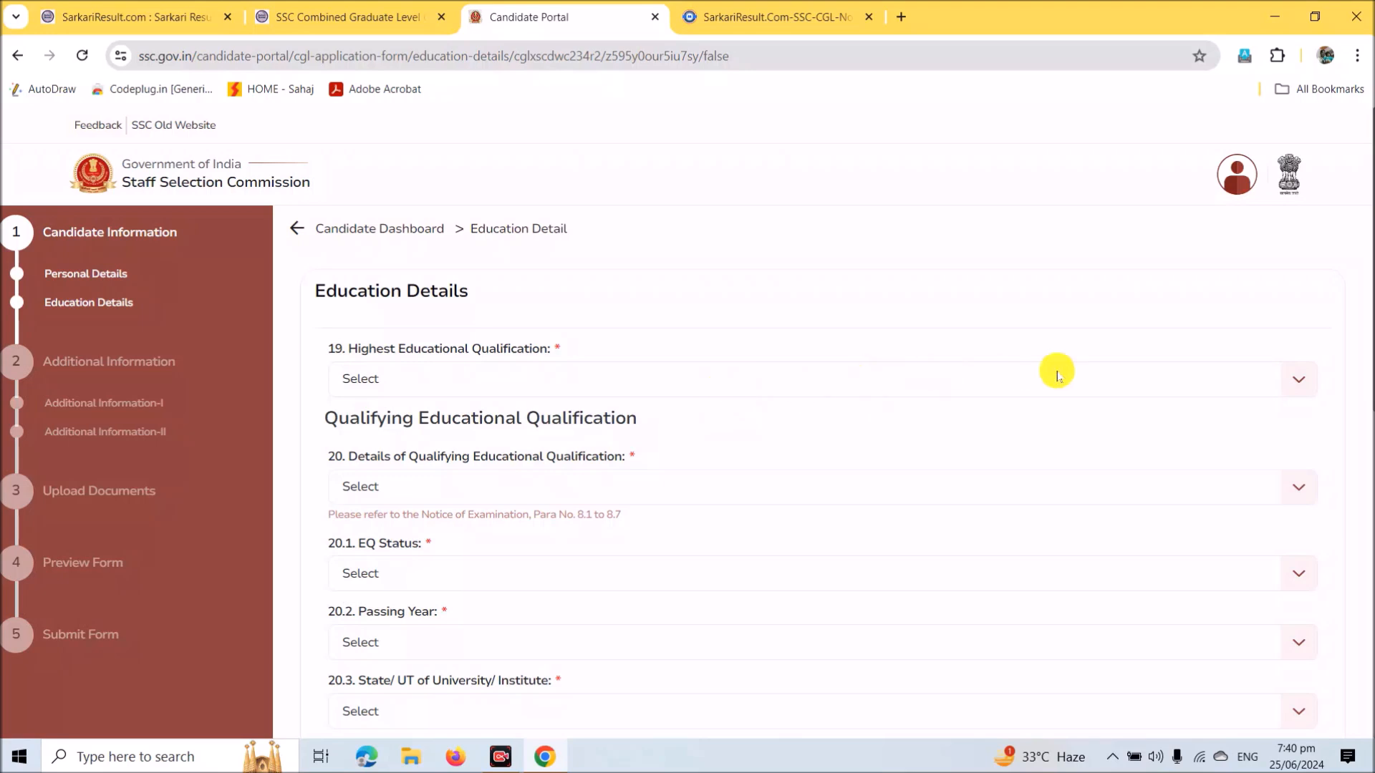
Set the highest educational qualification to Post Graduation, the qualifying qualification to Graduation and the EQ status to Passed
{"action": "left_click", "coordinate": [1297, 377]}
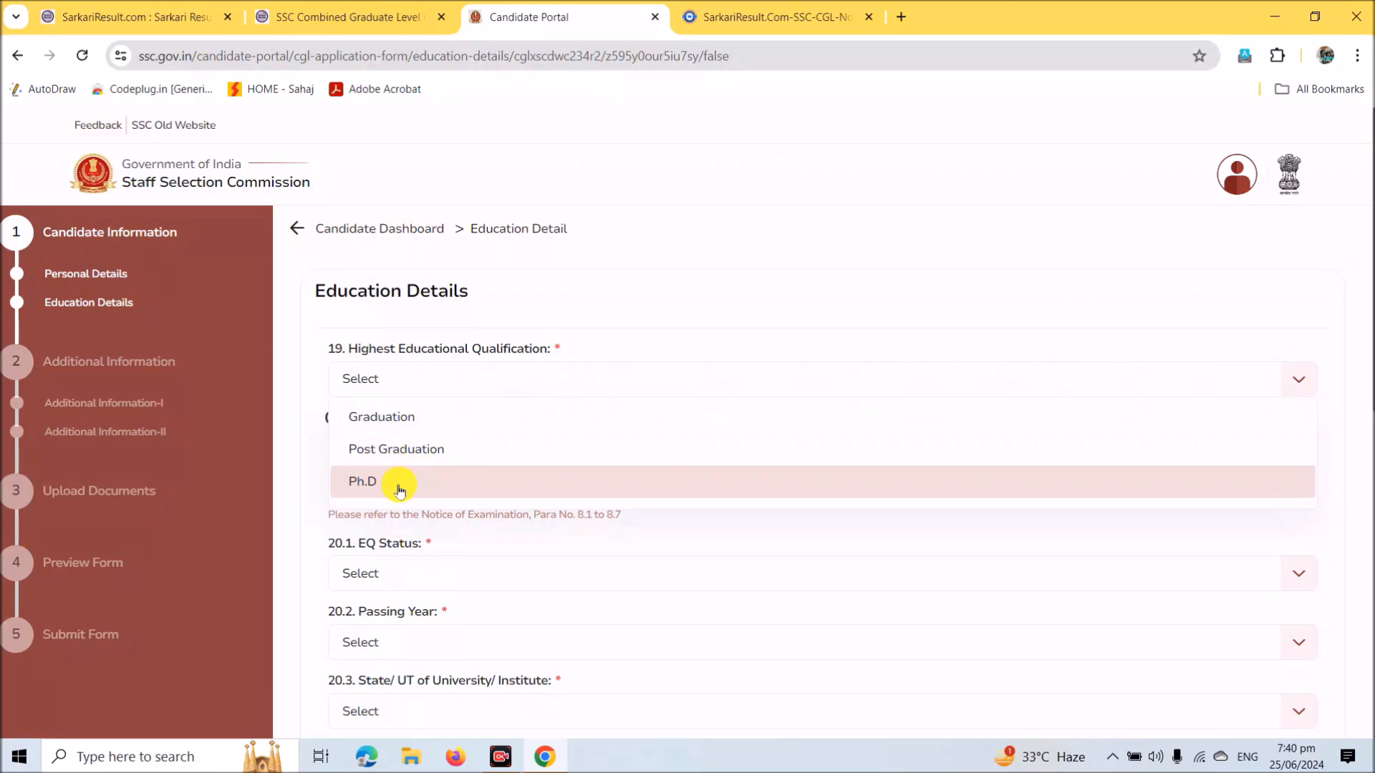
{"action": "left_click", "coordinate": [422, 449]}
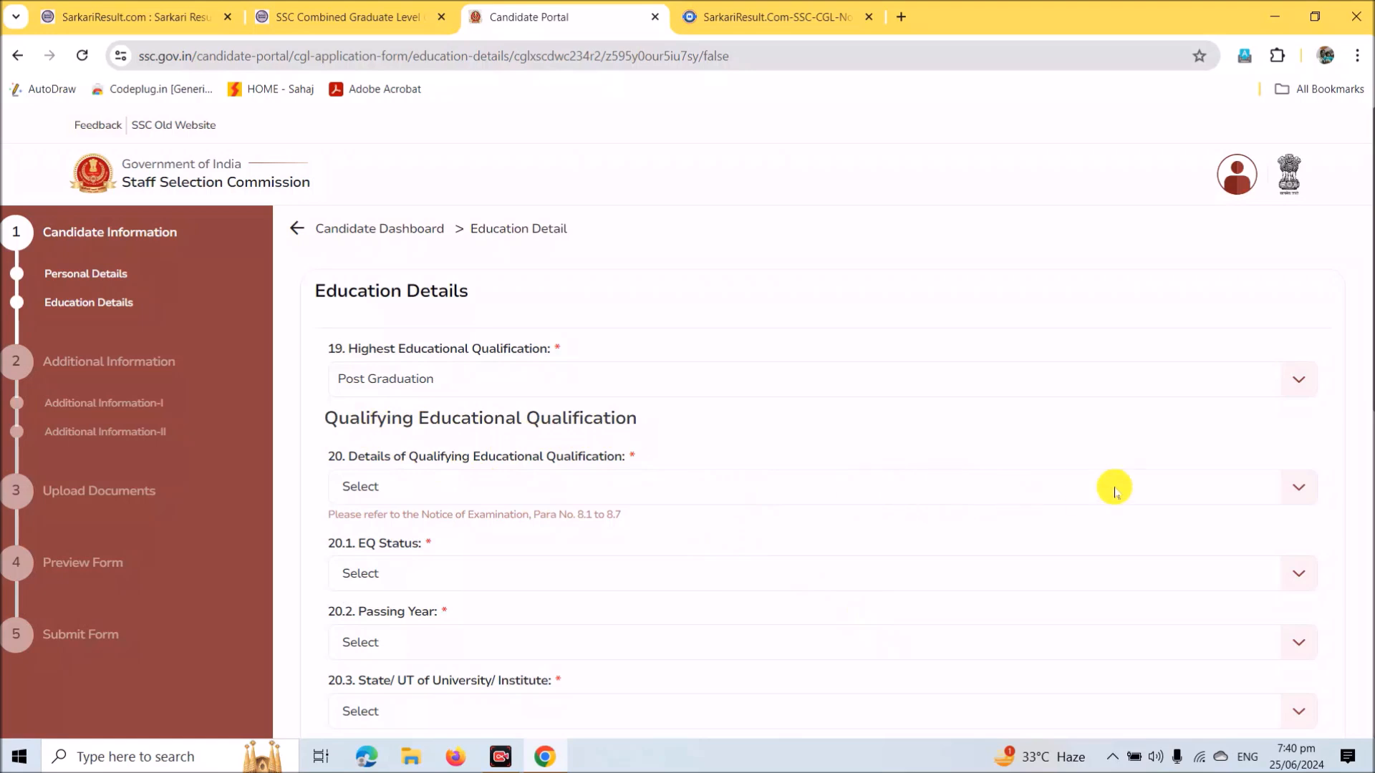
{"action": "left_click", "coordinate": [1311, 491]}
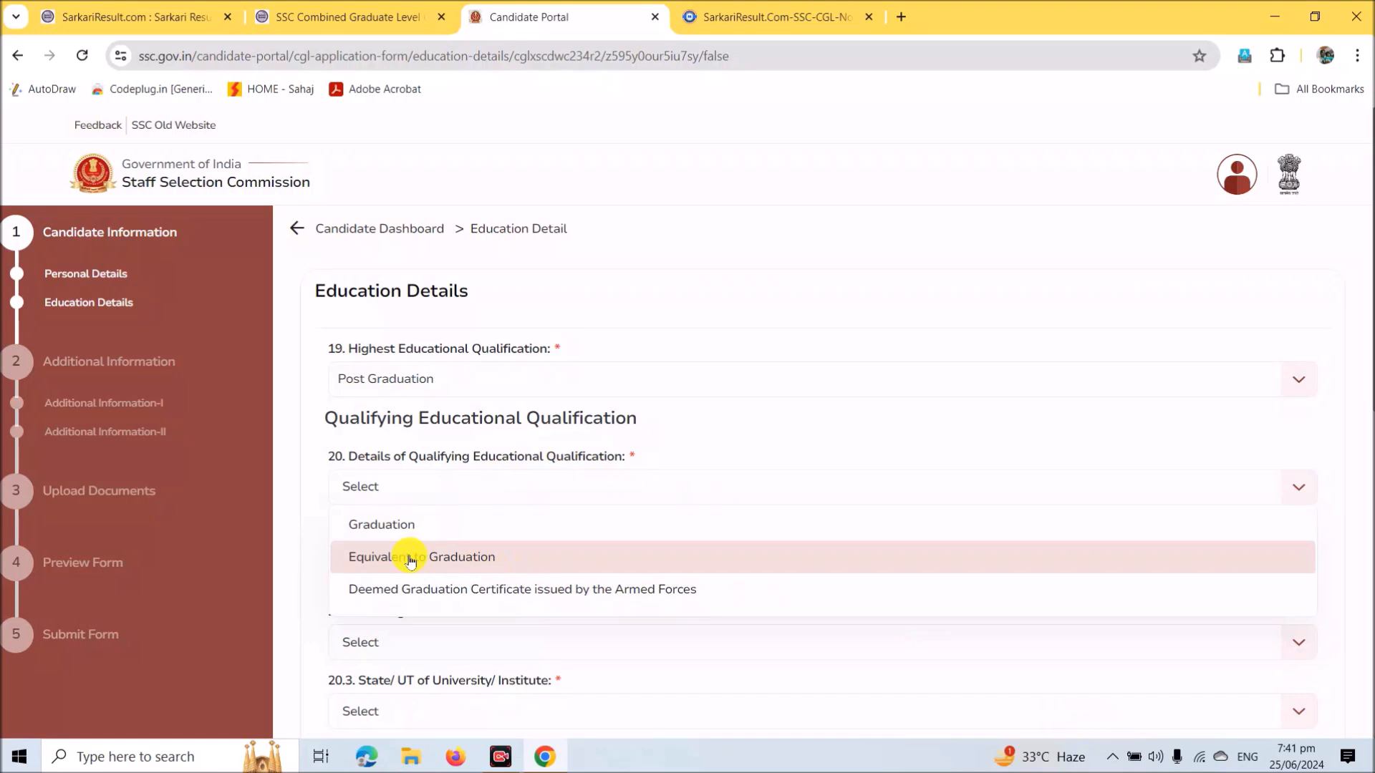
{"action": "left_click", "coordinate": [401, 532]}
{"action": "left_click", "coordinate": [484, 569]}
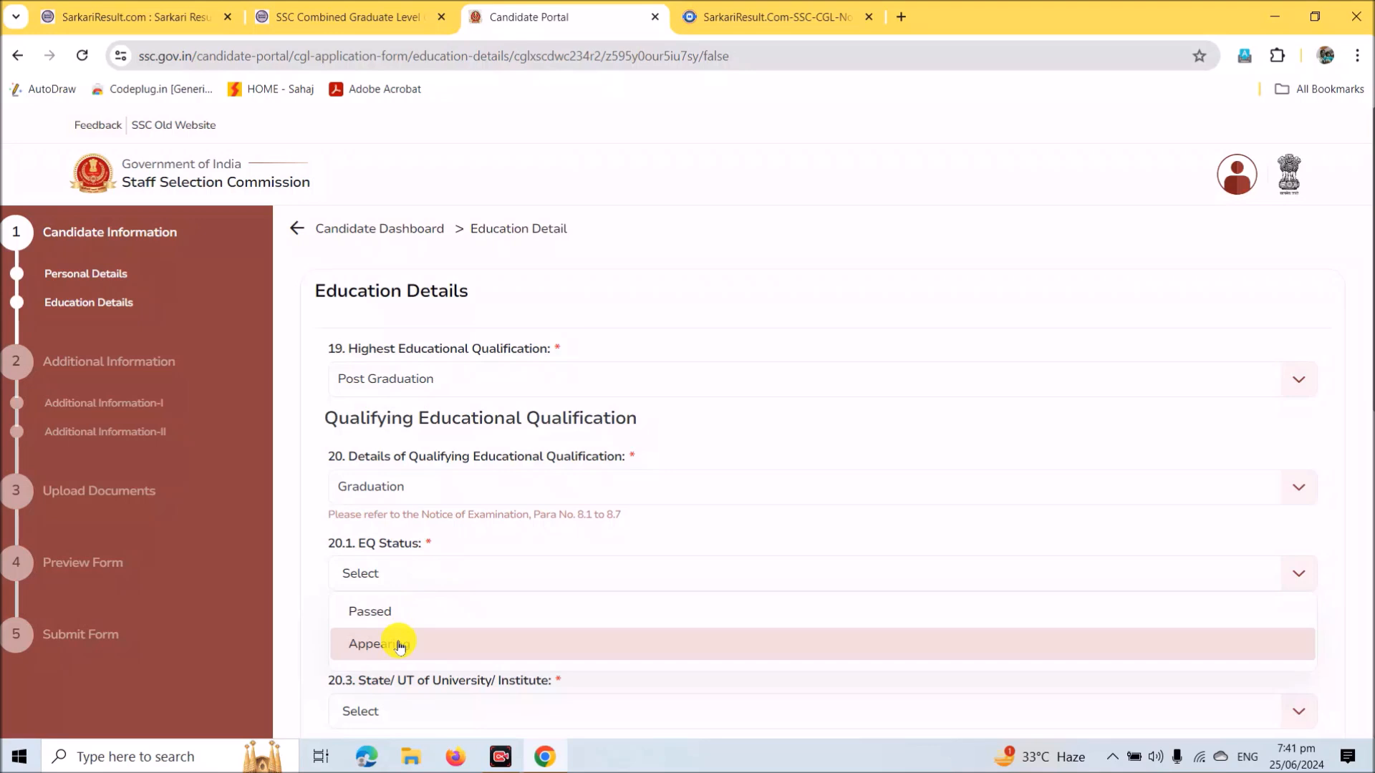
{"action": "left_click", "coordinate": [389, 613]}
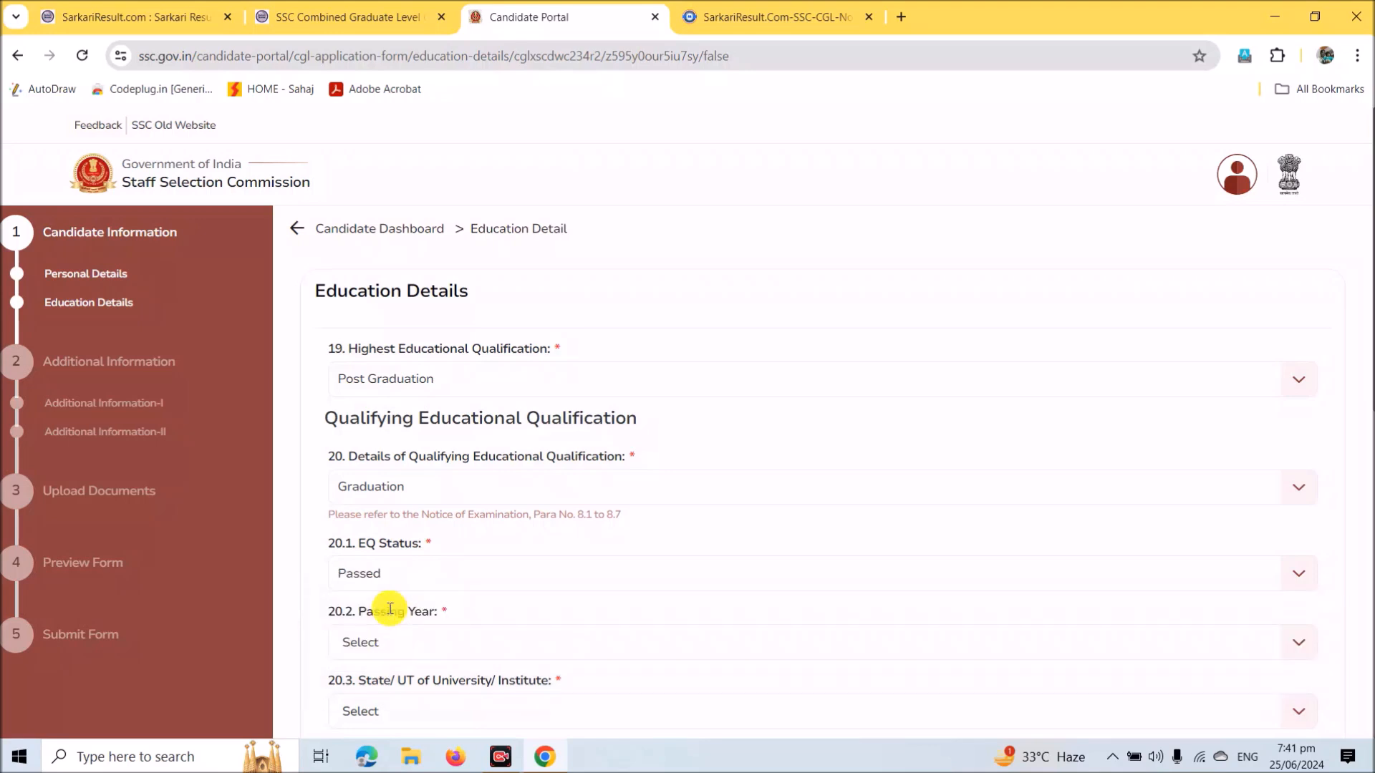
Fill in passing year 2023, Uttar Pradesh, M.J.P. Rohilkhand University, the roll number and percentage 65, and save the education details
{"action": "scroll", "coordinate": [384, 608], "scroll_direction": "down", "scroll_amount": 3}
{"action": "left_click", "coordinate": [450, 372]}
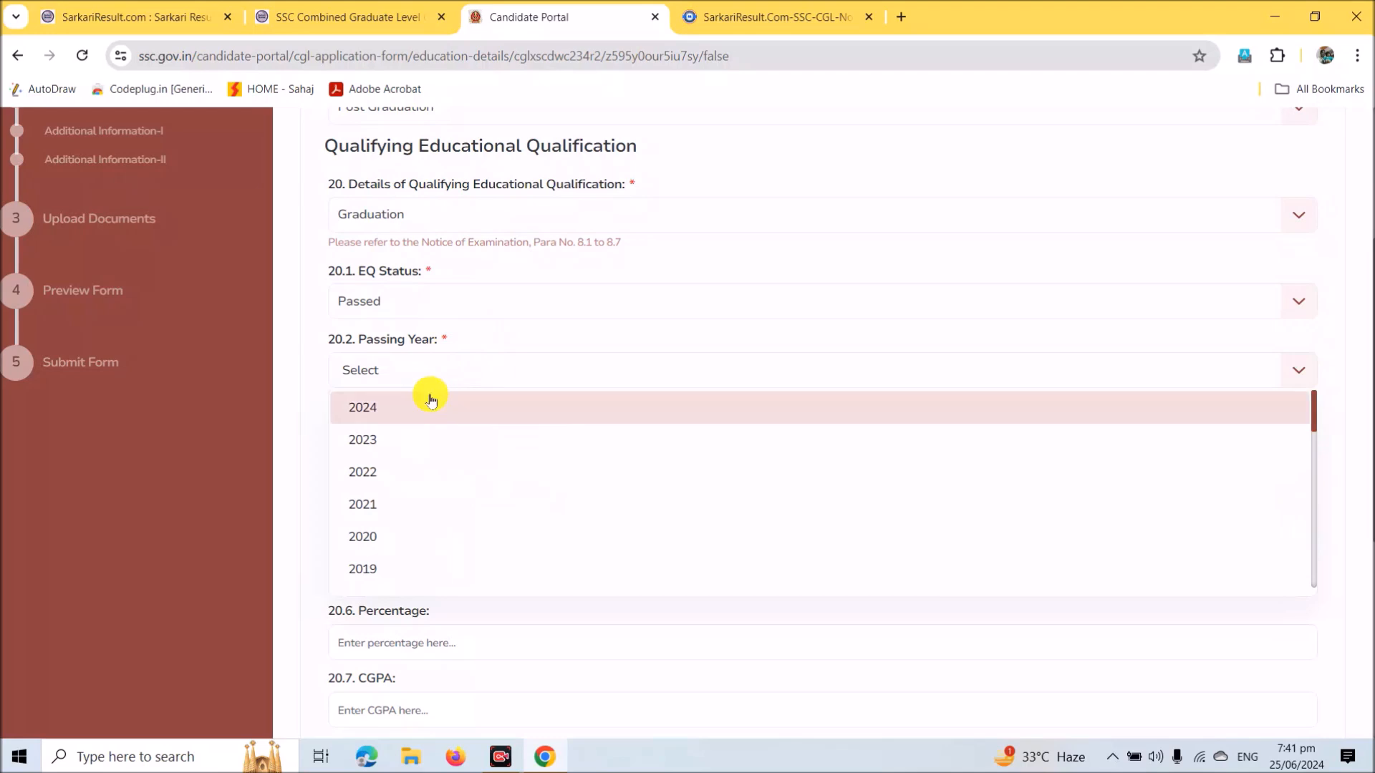
{"action": "left_click", "coordinate": [426, 436]}
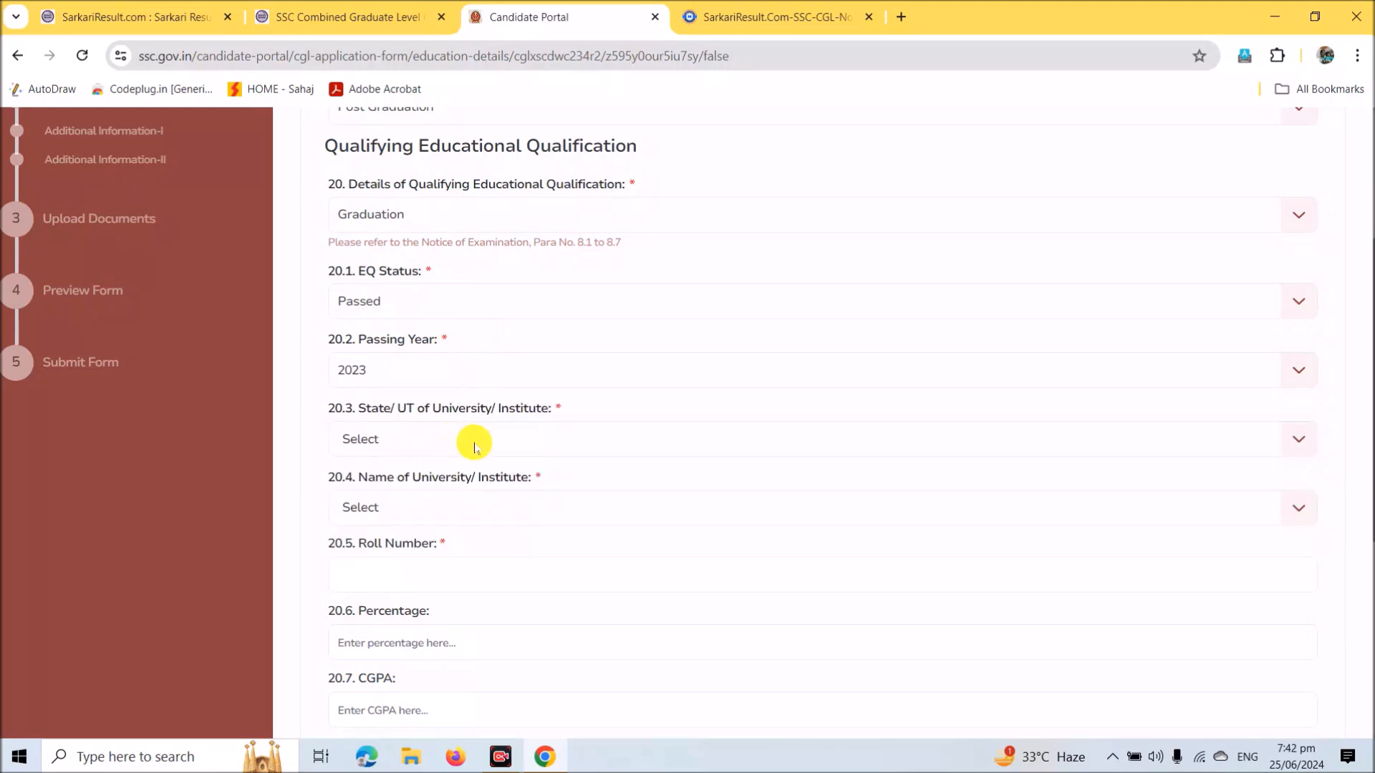
{"action": "left_click", "coordinate": [455, 444]}
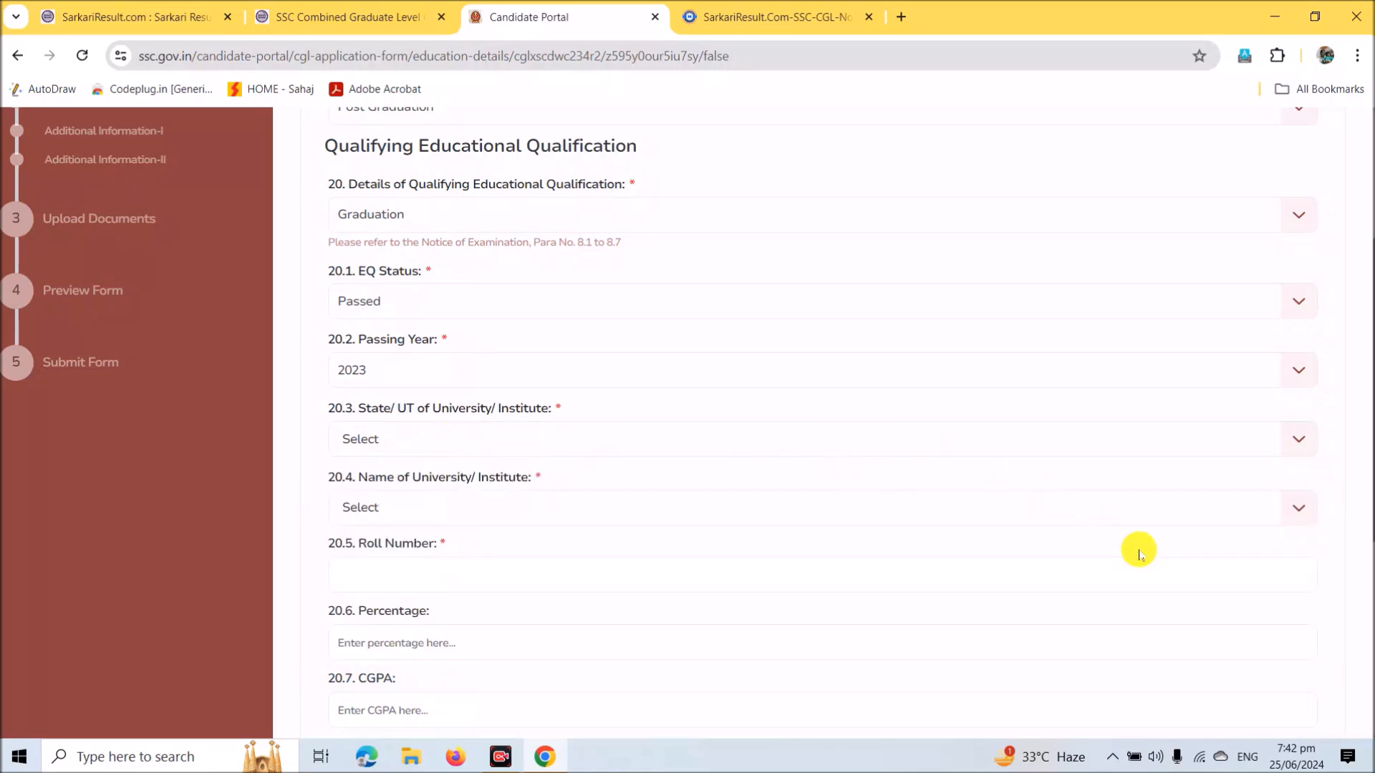
{"action": "left_click", "coordinate": [476, 505]}
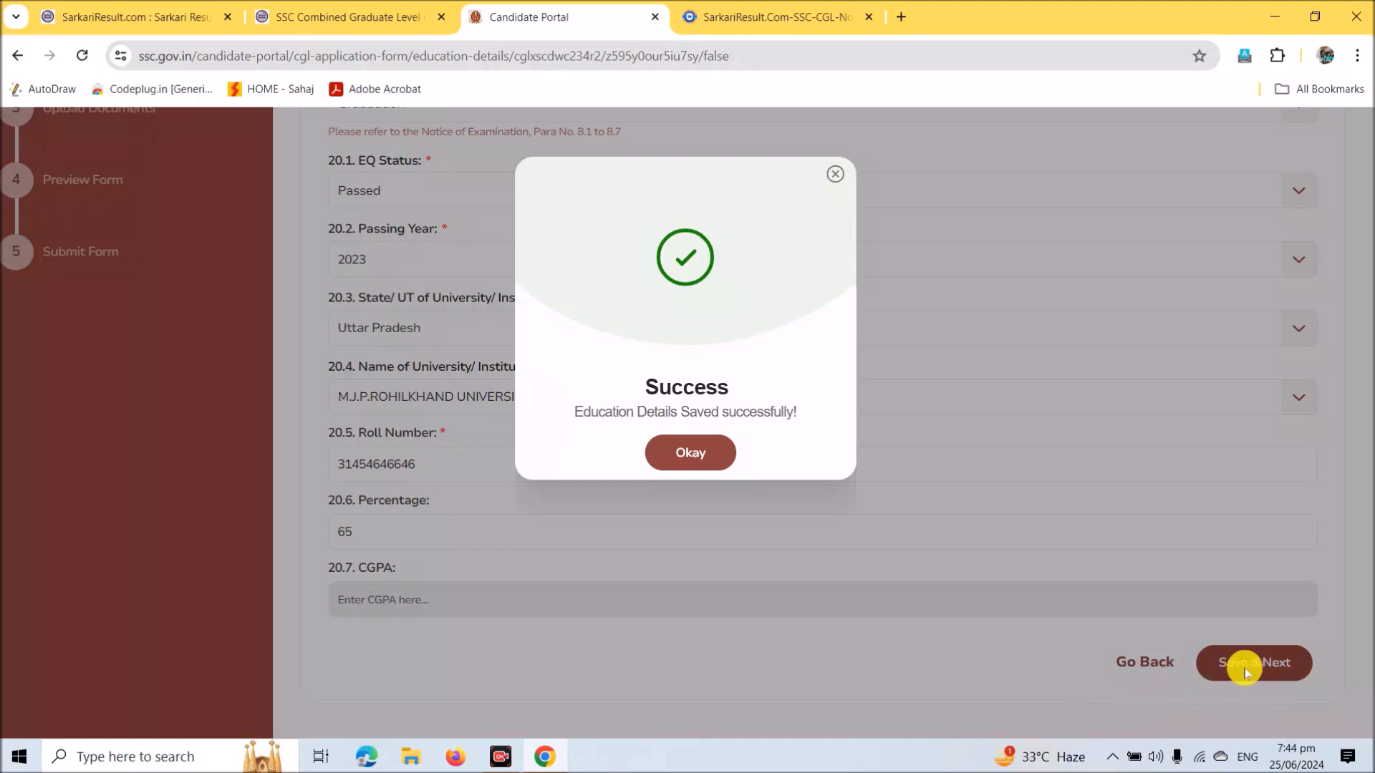
{"action": "left_click", "coordinate": [697, 456]}
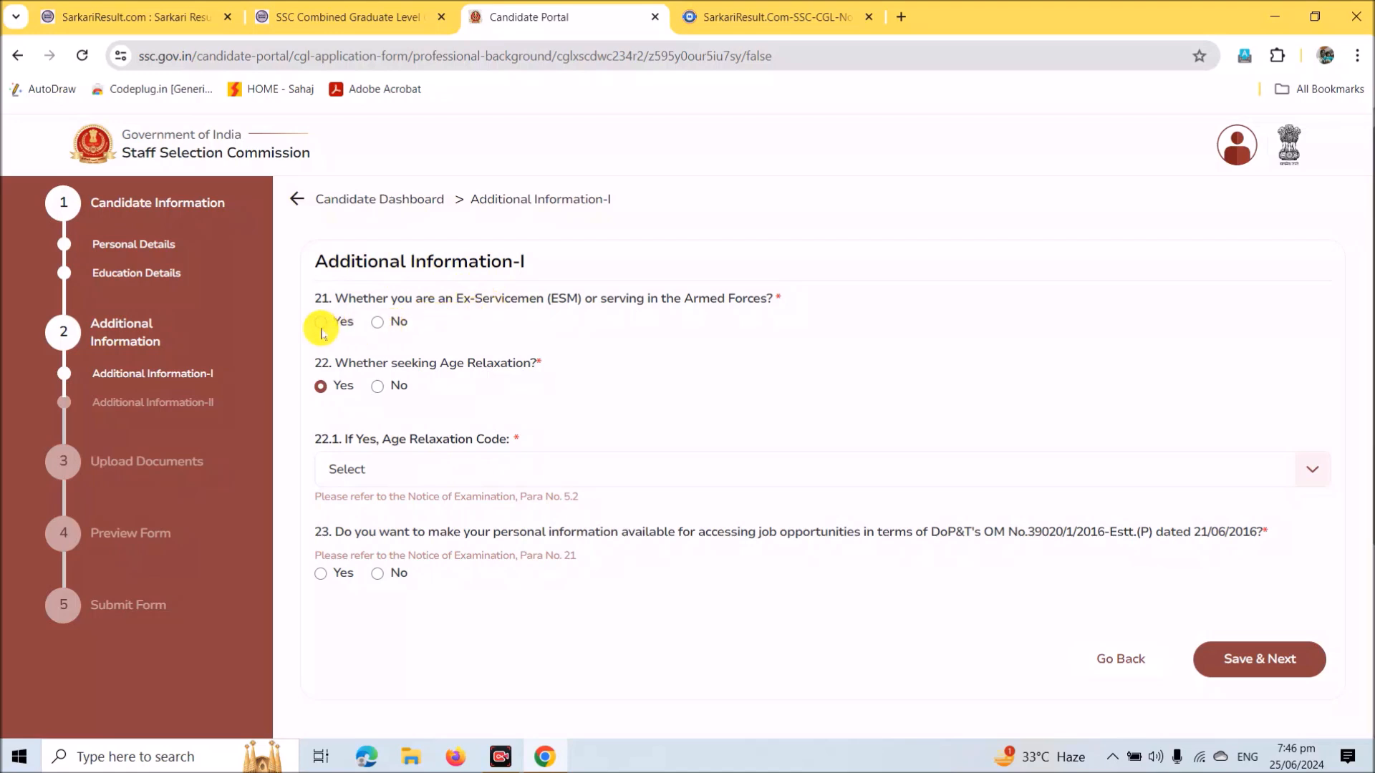
Answer No to the ex-serviceman, age relaxation and personal information sharing questions, and save Additional Information-I
{"action": "left_click", "coordinate": [379, 324]}
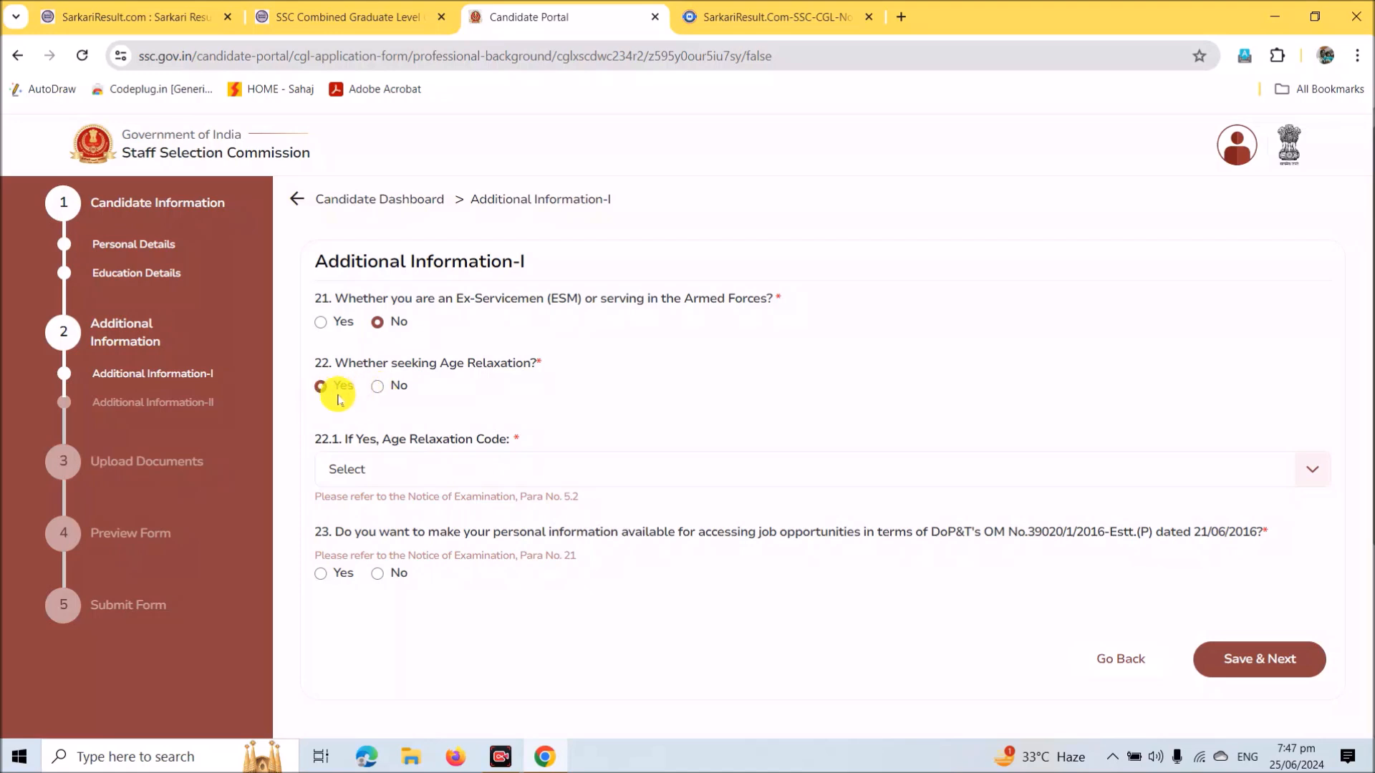
{"action": "left_click", "coordinate": [509, 471]}
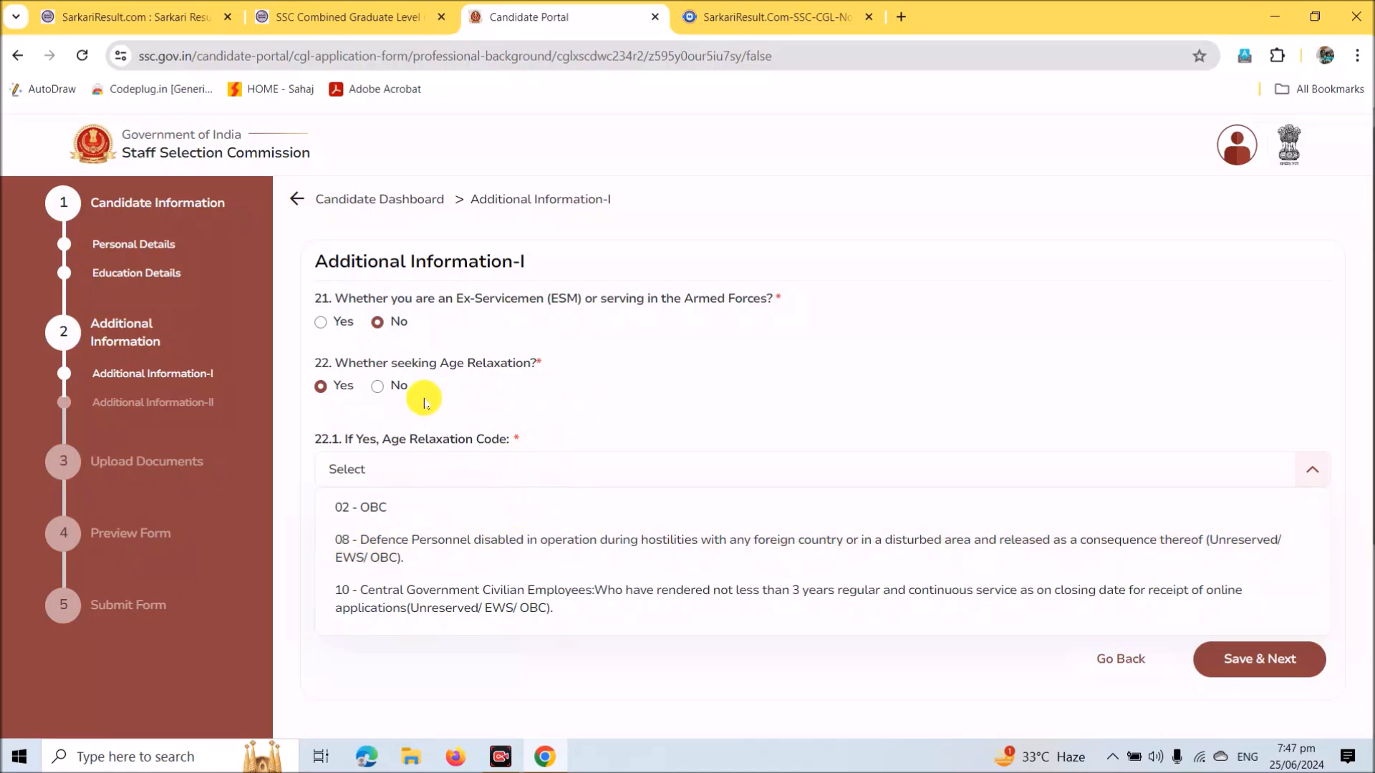
{"action": "left_click", "coordinate": [377, 386]}
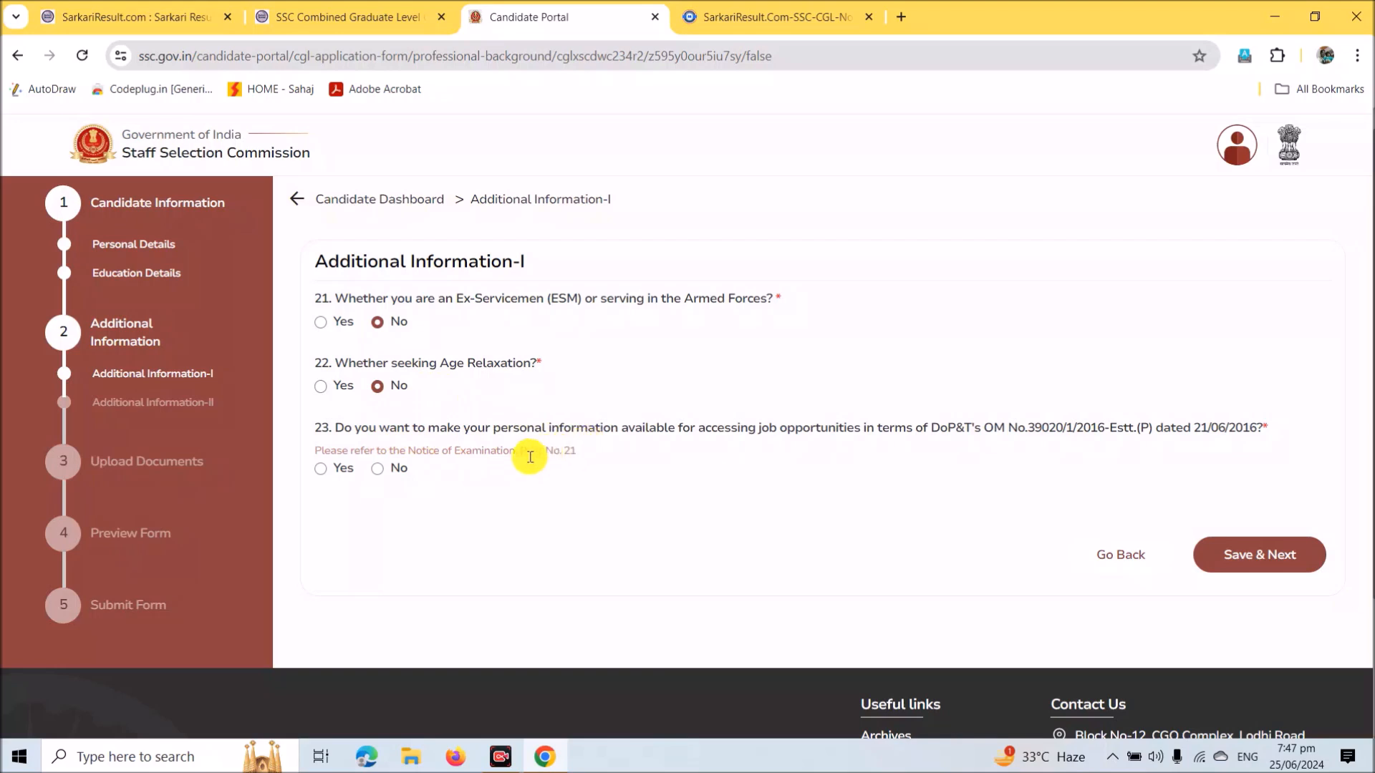
{"action": "left_click", "coordinate": [378, 470]}
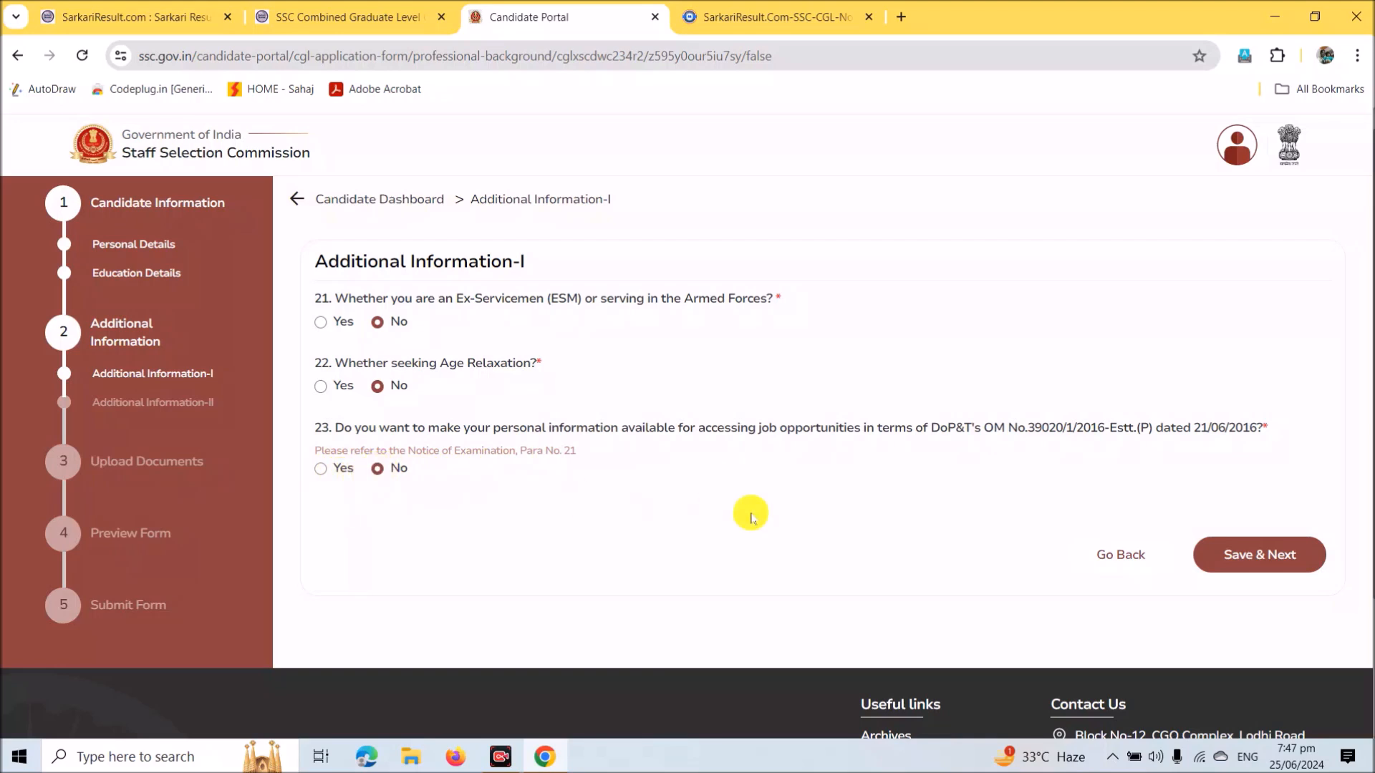
{"action": "left_click", "coordinate": [1246, 562]}
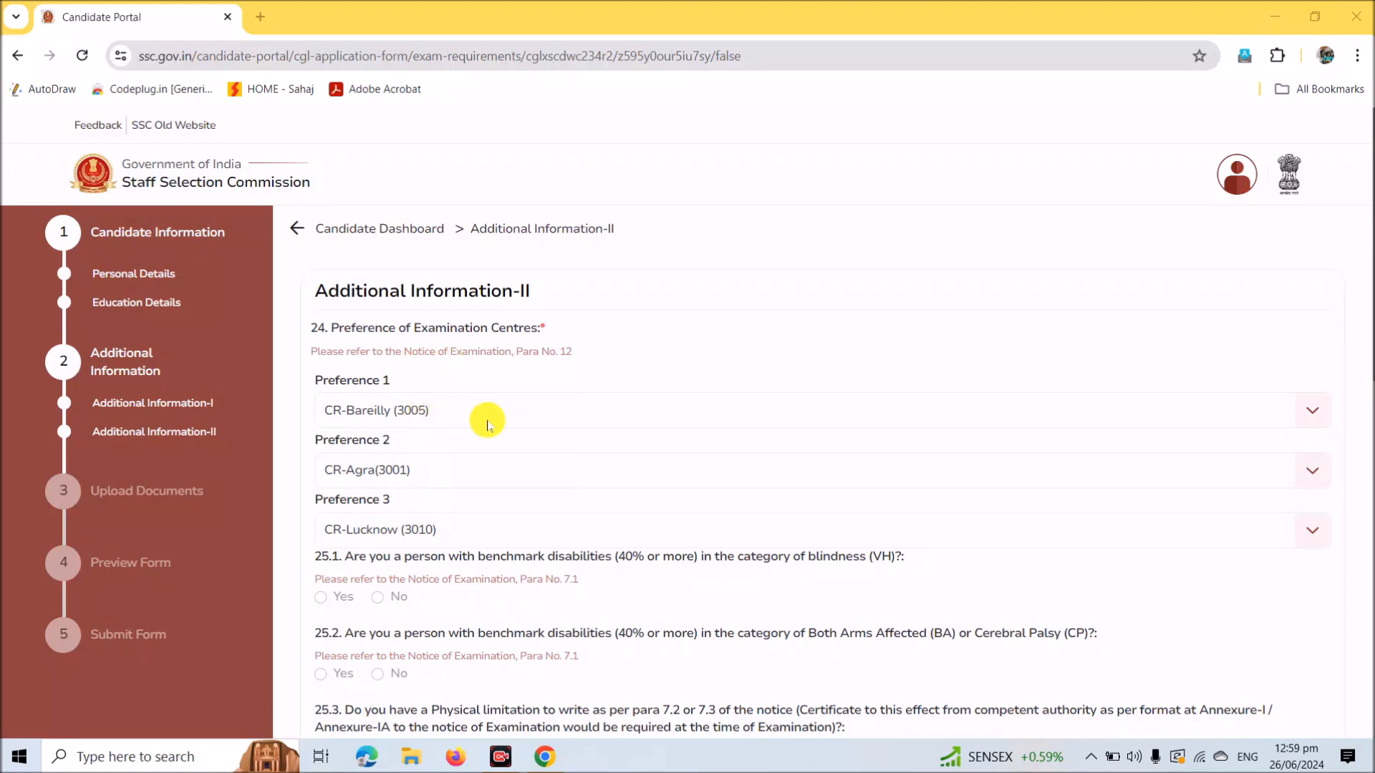
Set the first examination centre preference to CR-Agra(3001) and the second to CR-Jhansi (3008)
{"action": "left_click", "coordinate": [522, 409]}
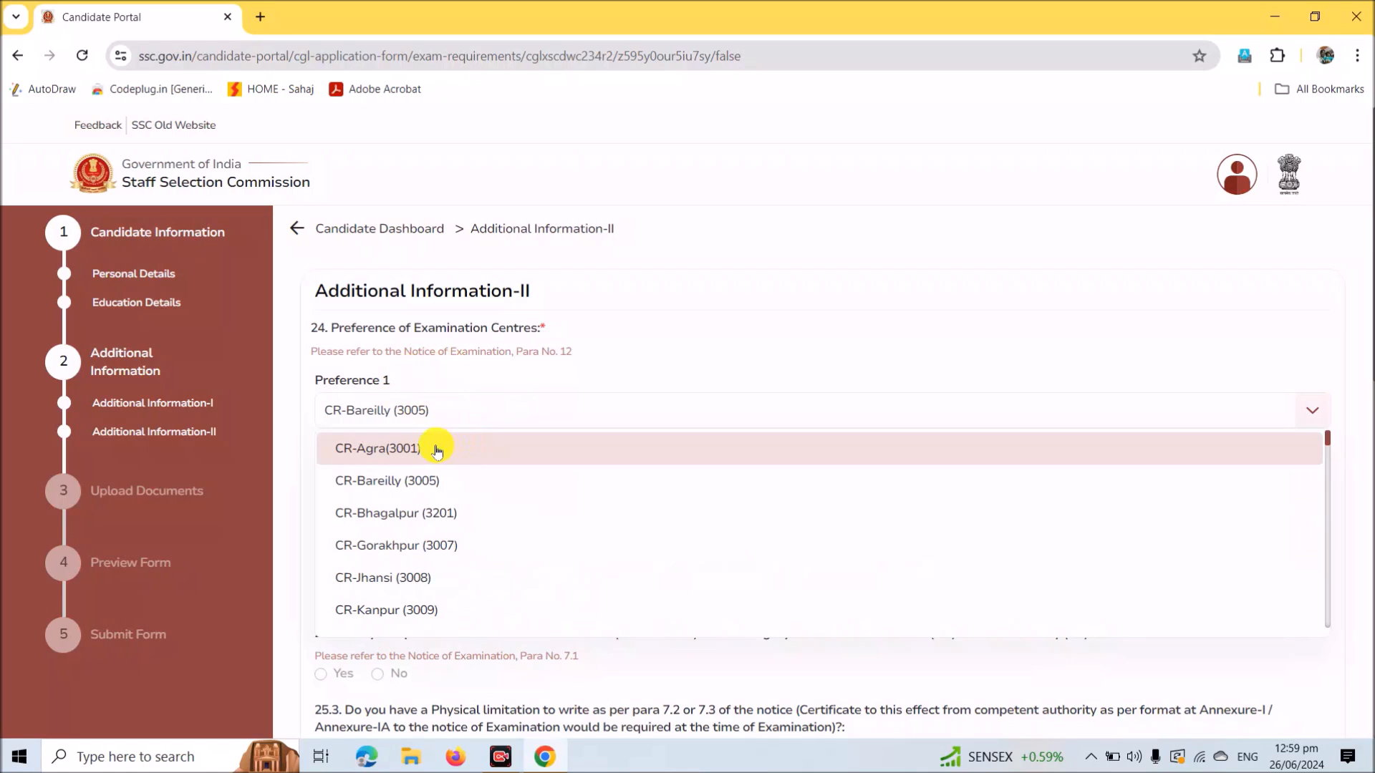
{"action": "left_click", "coordinate": [439, 449]}
{"action": "left_click", "coordinate": [421, 470]}
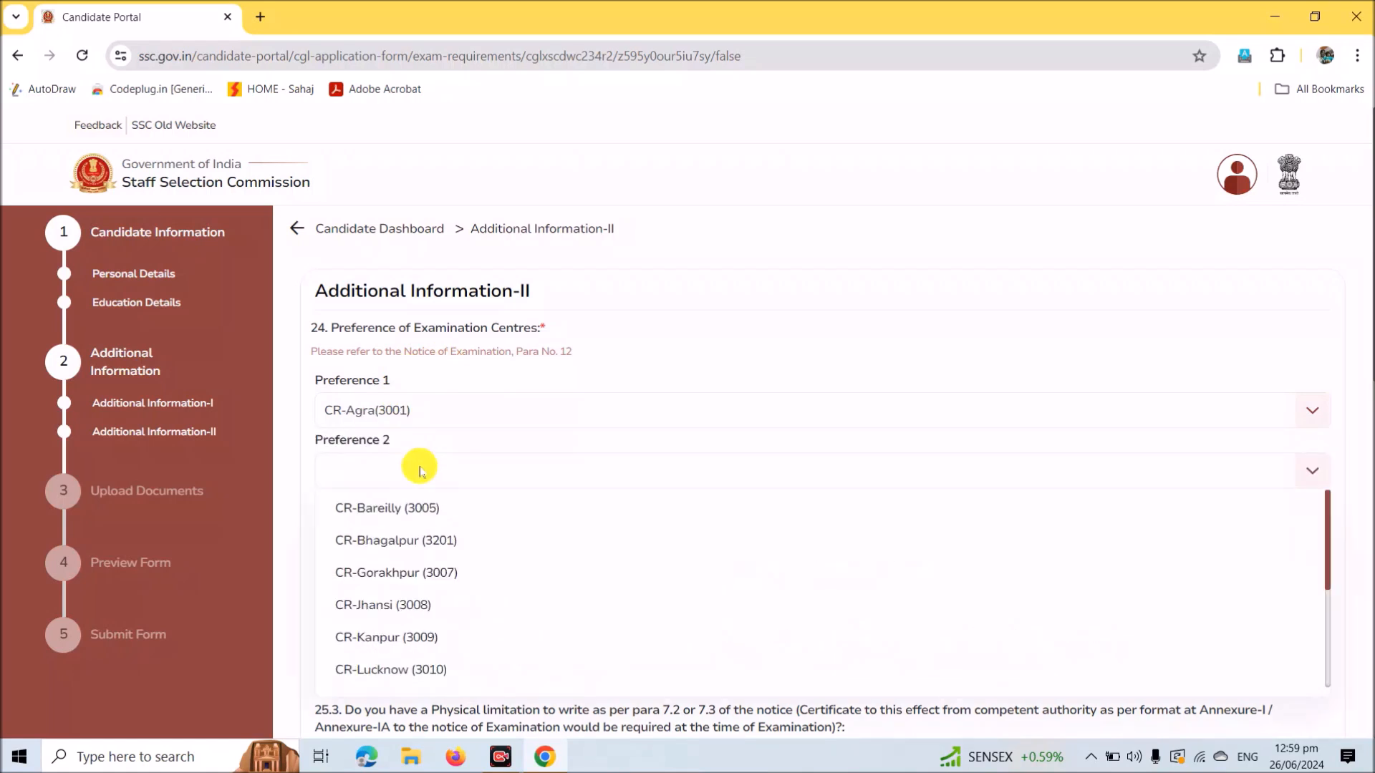
{"action": "left_click", "coordinate": [423, 603]}
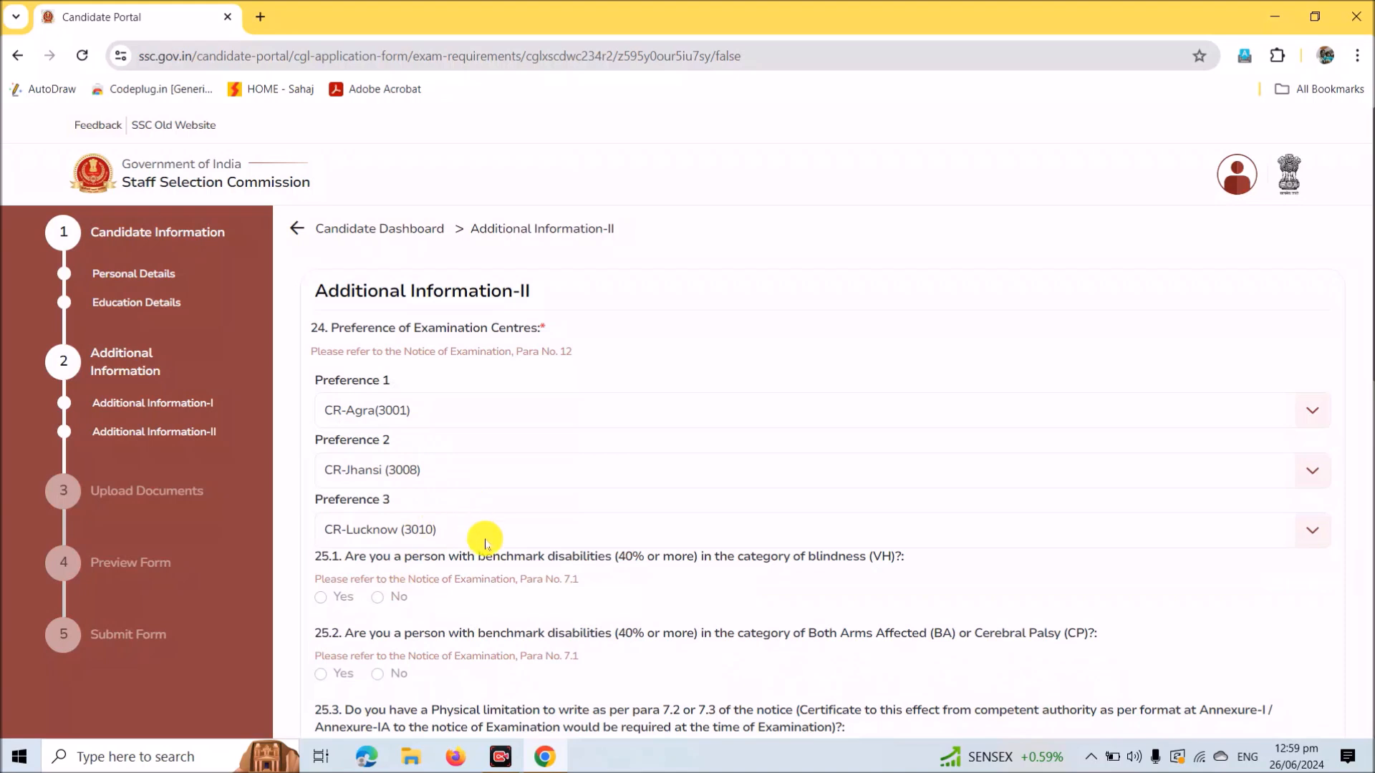
Answer No for physical limitation, Junior Statistical Officer and Statistical Investigator Grade II, and save Additional Information-II
{"action": "scroll", "coordinate": [346, 286], "scroll_direction": "down", "scroll_amount": 4}
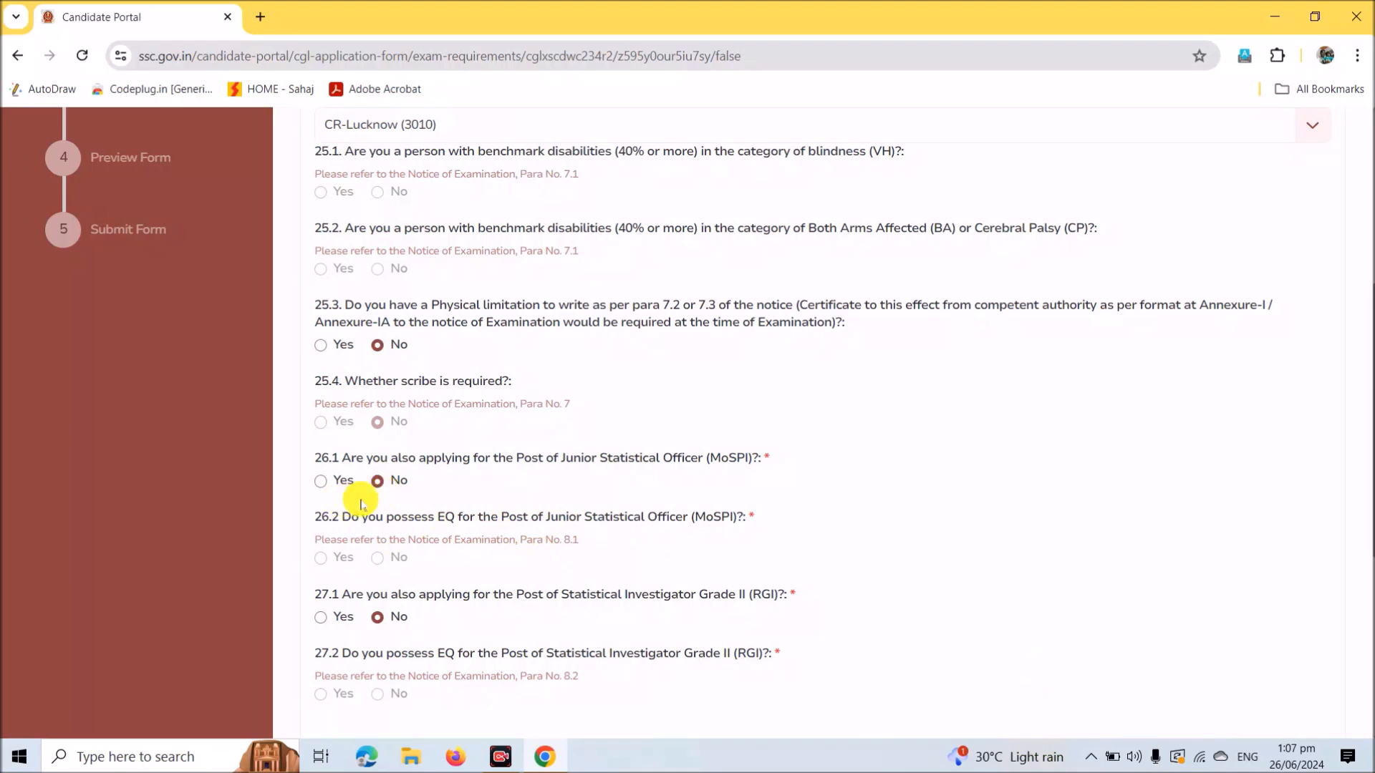
{"action": "left_click", "coordinate": [378, 617]}
{"action": "scroll", "coordinate": [391, 620], "scroll_direction": "down", "scroll_amount": 2}
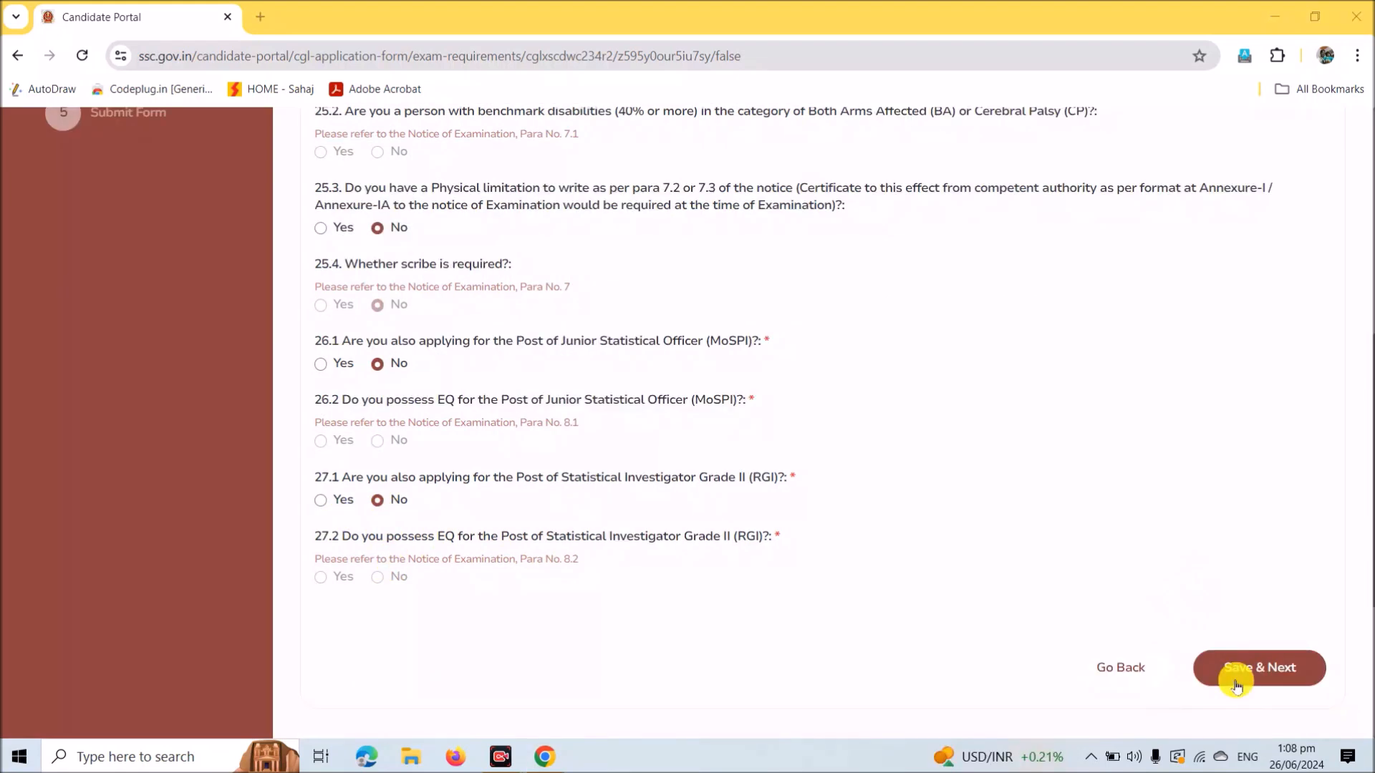
{"action": "left_click", "coordinate": [1264, 675]}
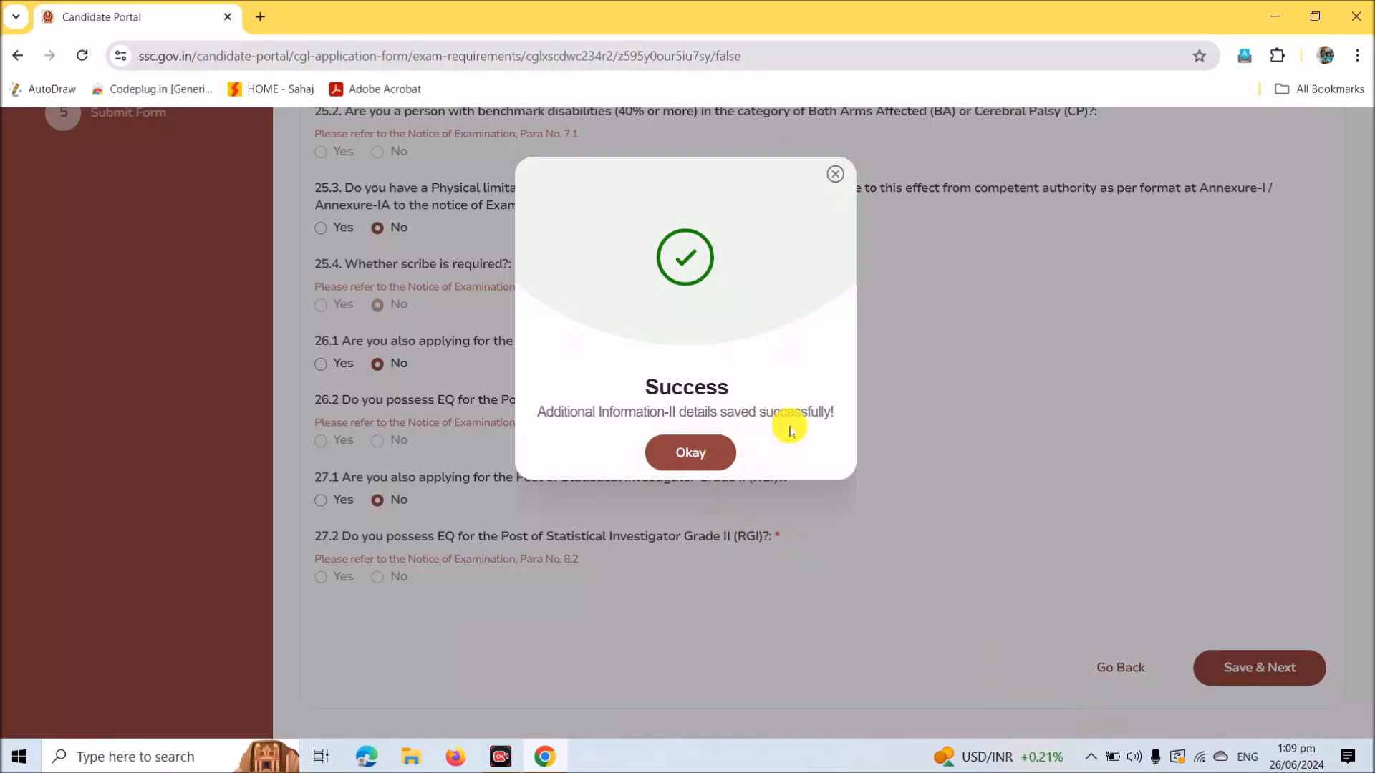
{"action": "left_click", "coordinate": [688, 454]}
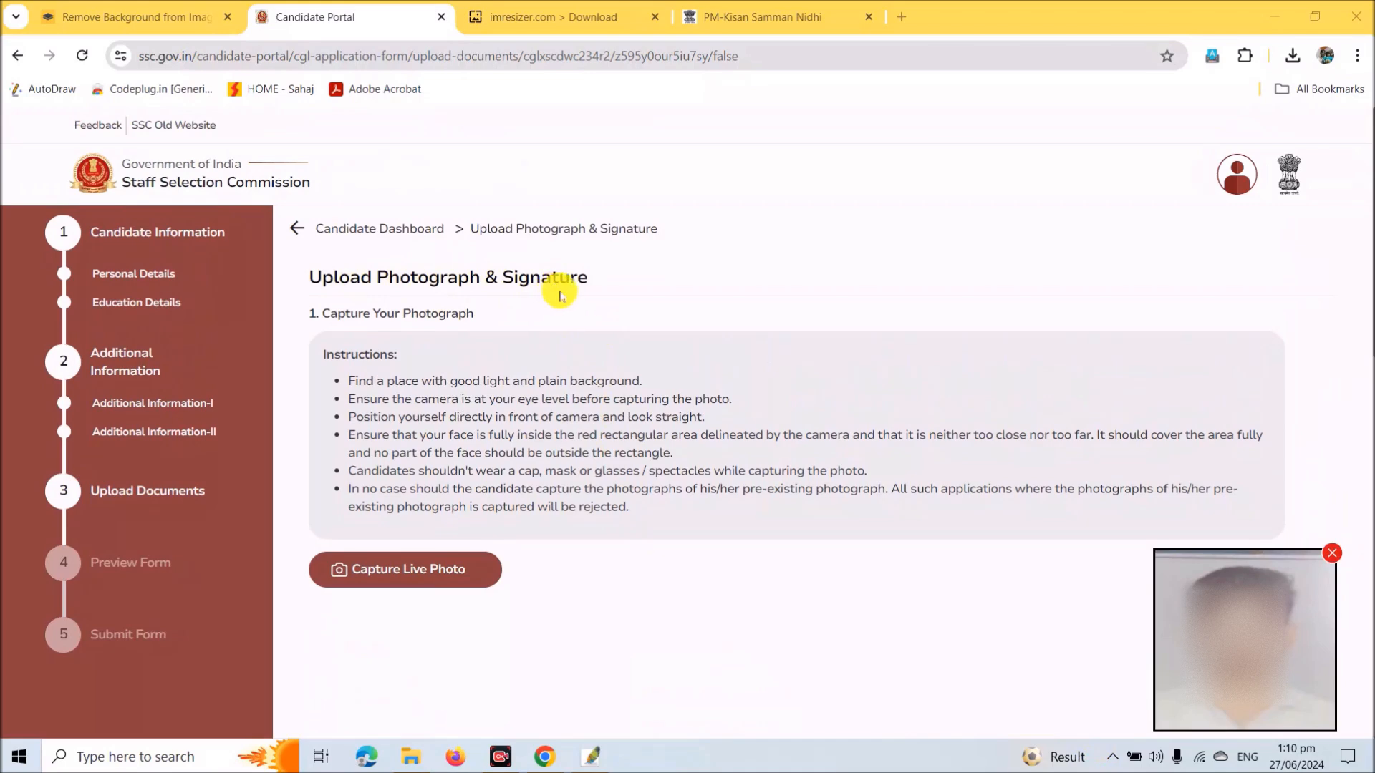
Review the photograph capture instructions, QR code option and signature requirements on the Upload Photograph & Signature page
{"action": "scroll", "coordinate": [560, 295], "scroll_direction": "down", "scroll_amount": 8}
{"action": "scroll", "coordinate": [703, 258], "scroll_direction": "up", "scroll_amount": 4}
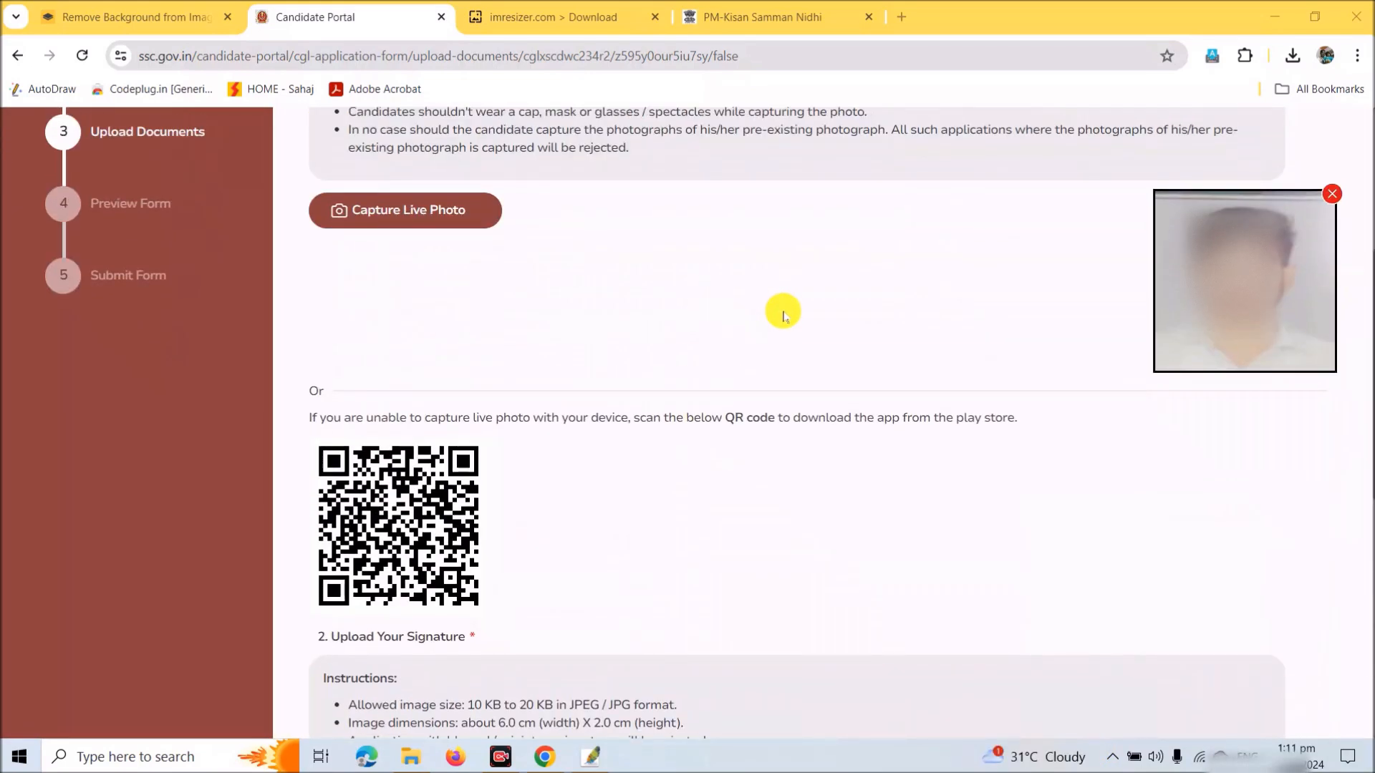
{"action": "scroll", "coordinate": [783, 315], "scroll_direction": "down", "scroll_amount": 4}
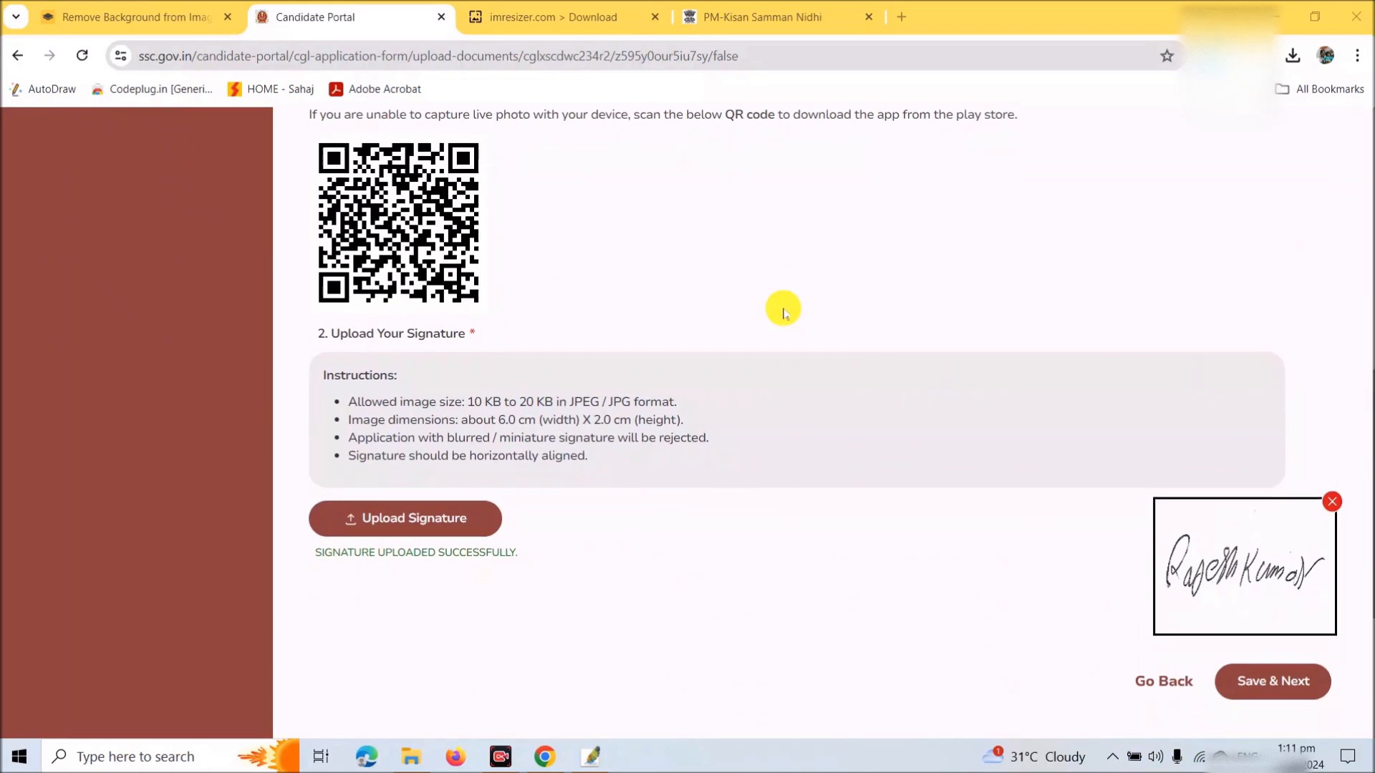
{"action": "scroll", "coordinate": [783, 313], "scroll_direction": "down", "scroll_amount": 1}
{"action": "scroll", "coordinate": [868, 401], "scroll_direction": "up", "scroll_amount": 4}
{"action": "scroll", "coordinate": [1065, 307], "scroll_direction": "down", "scroll_amount": 4}
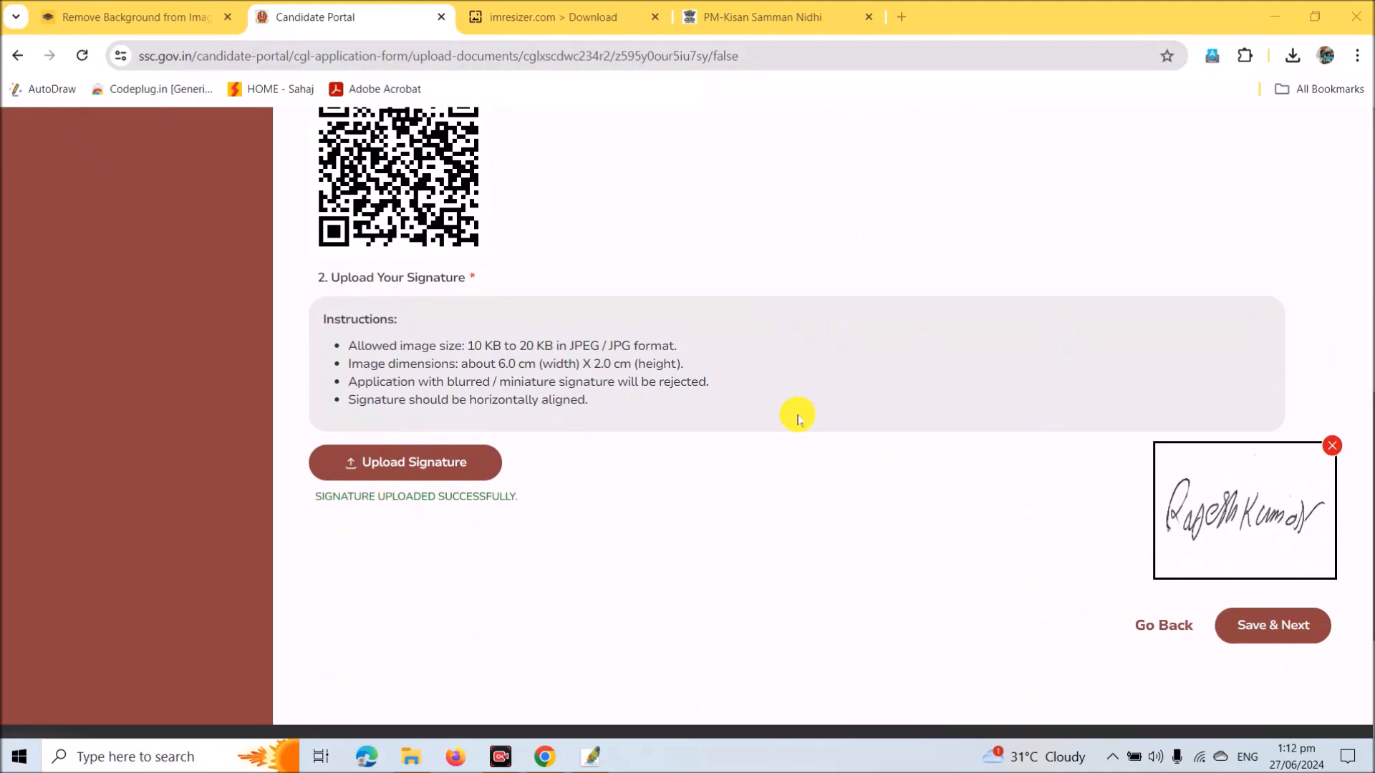
{"action": "scroll", "coordinate": [1020, 510], "scroll_direction": "down", "scroll_amount": 1}
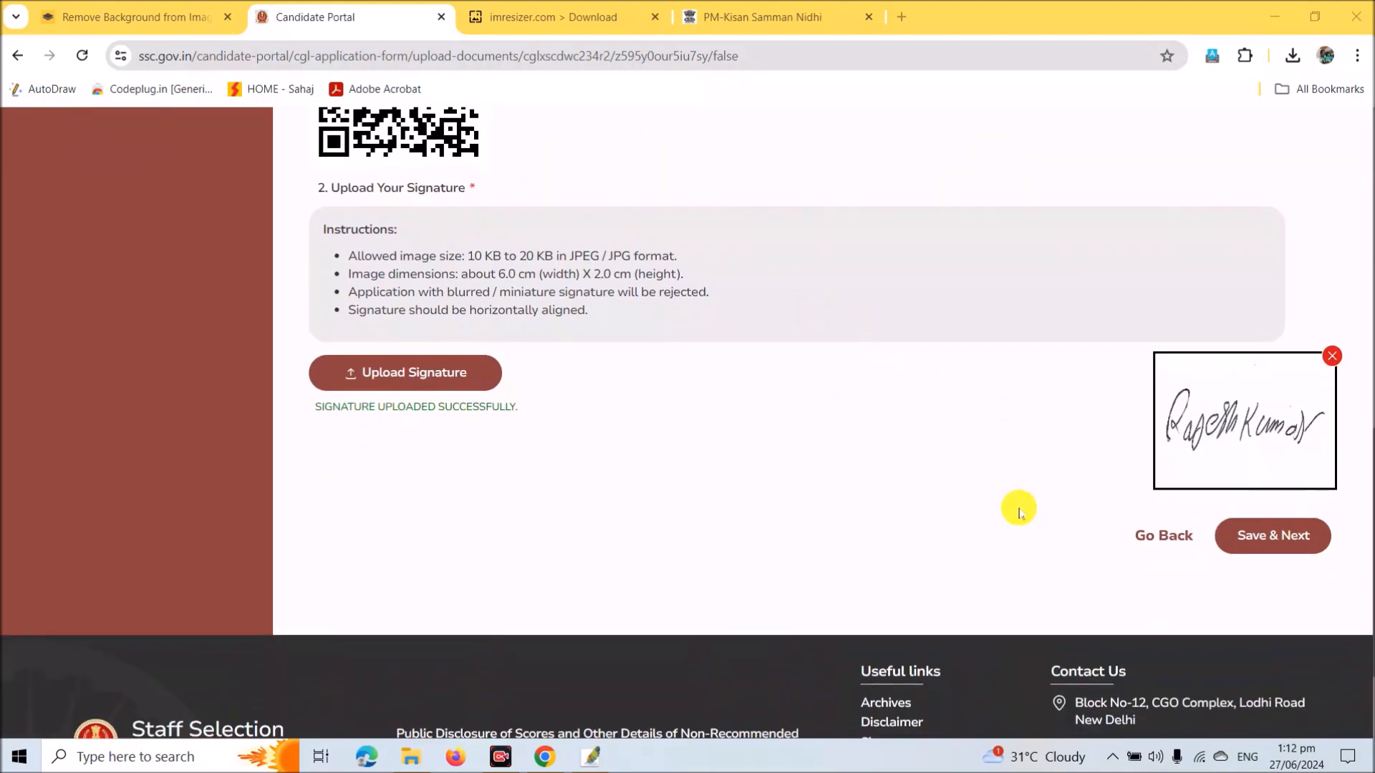
{"action": "scroll", "coordinate": [1022, 484], "scroll_direction": "up", "scroll_amount": 7}
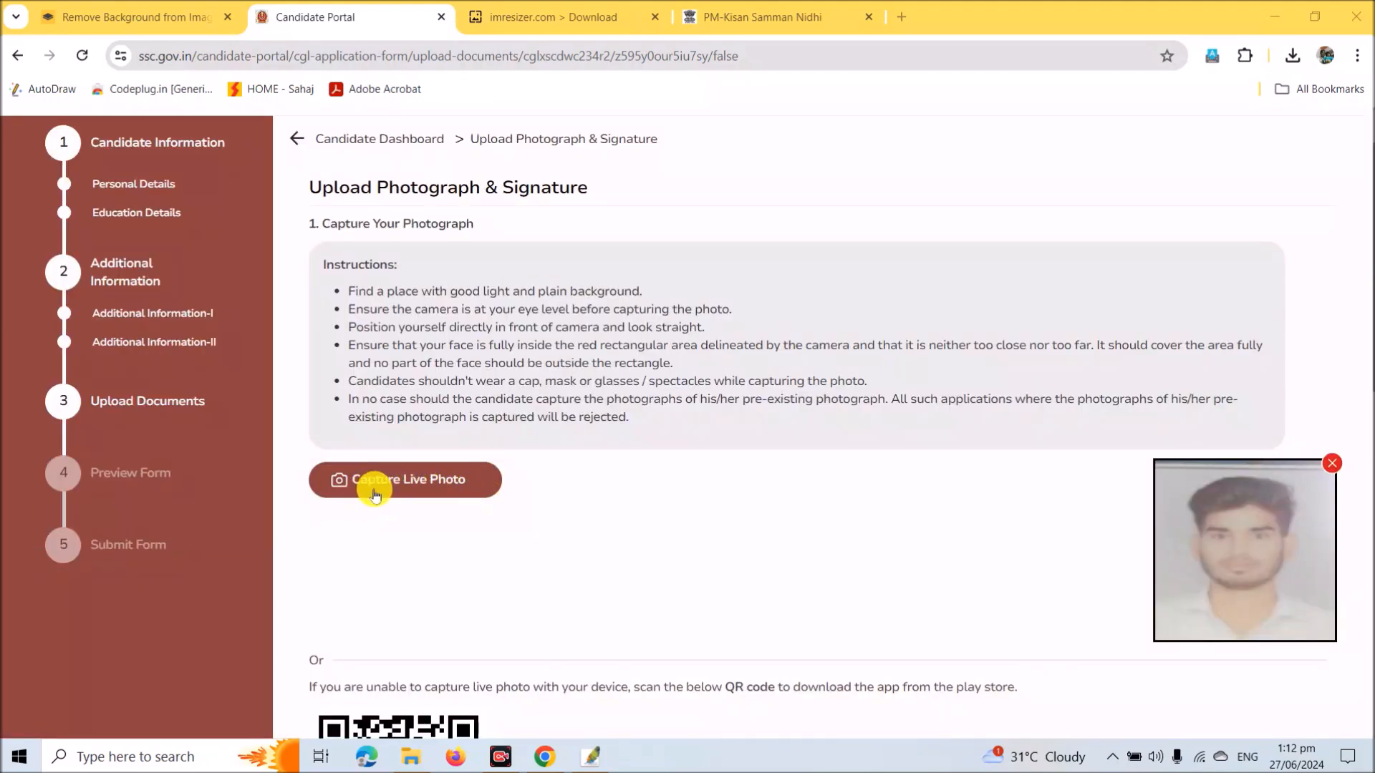
Capture the candidate's live photograph, allowing camera access for this visit only, and save it
{"action": "left_click", "coordinate": [440, 494]}
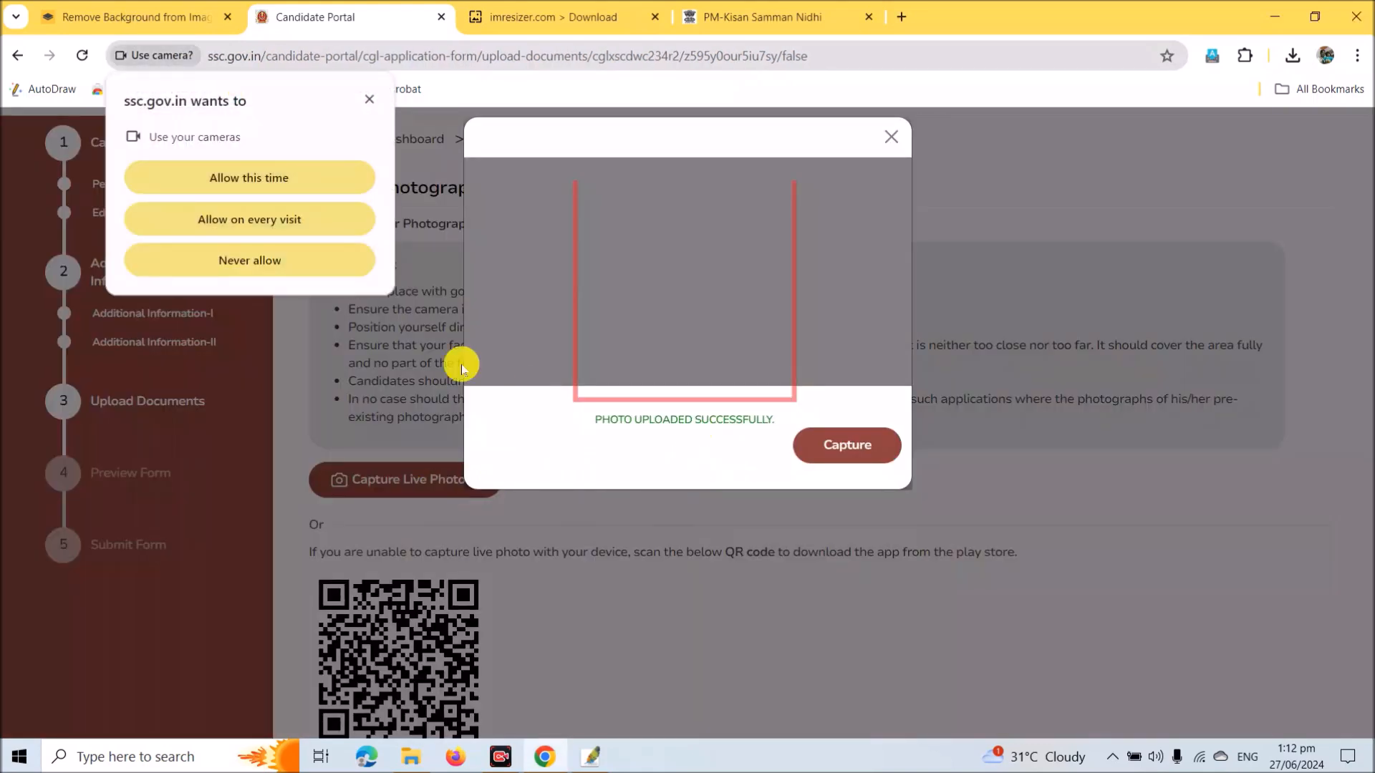
{"action": "left_click", "coordinate": [245, 180]}
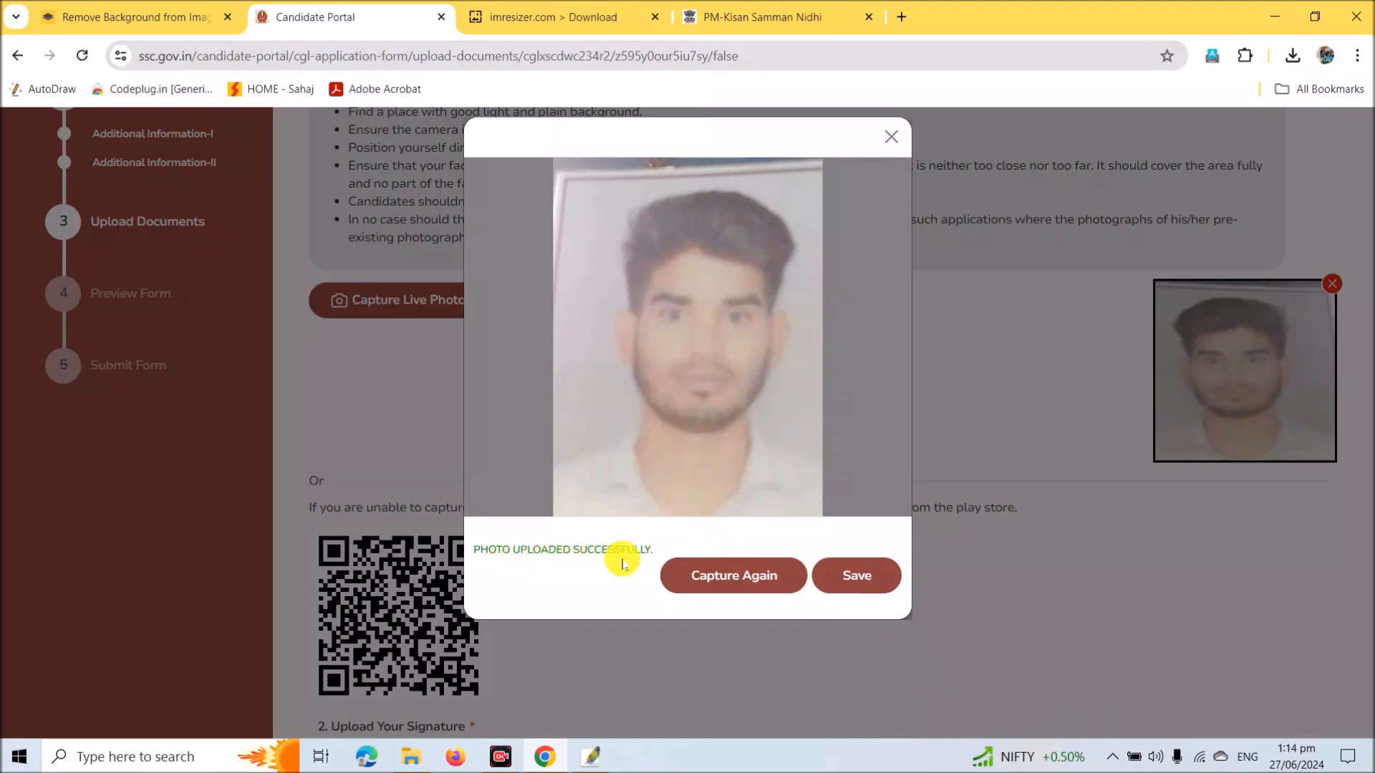
{"action": "left_click", "coordinate": [863, 591]}
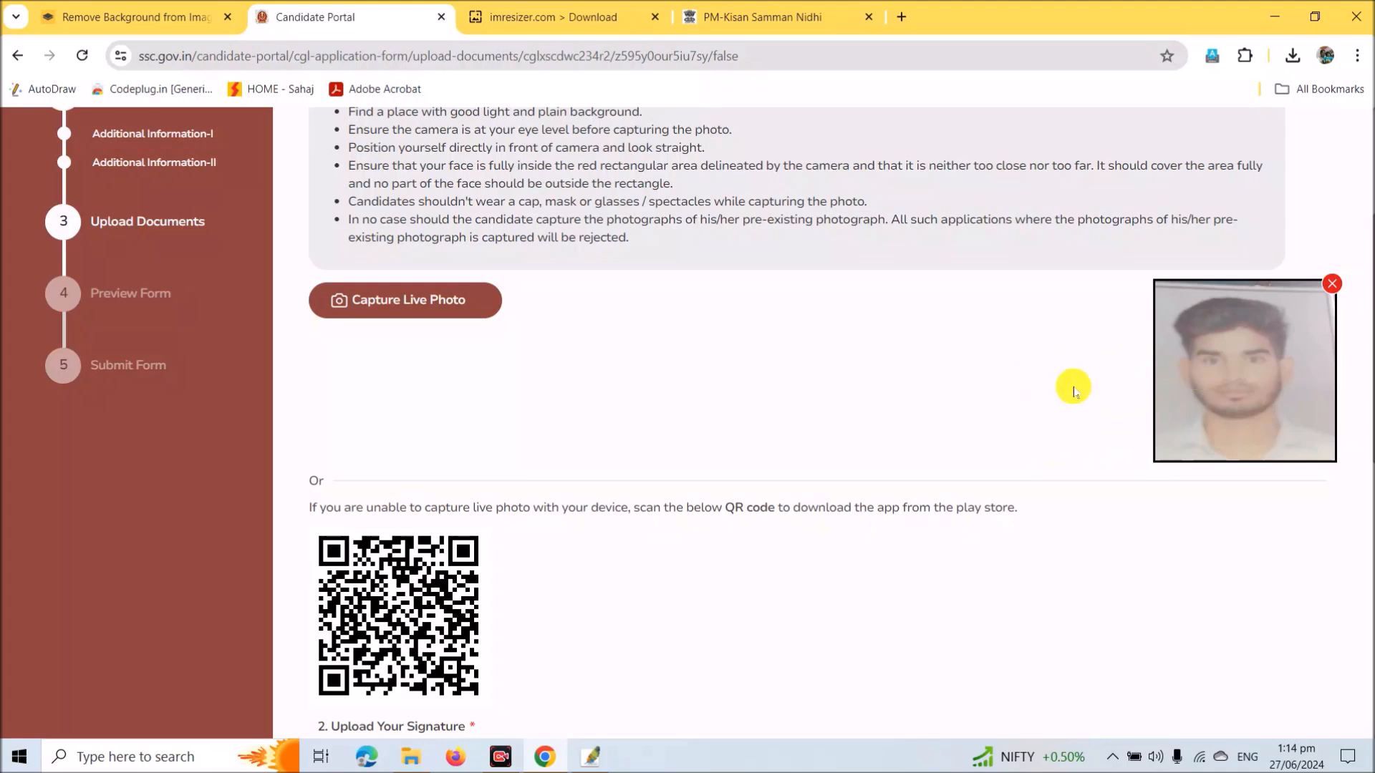
Check the signature size and format requirements, and open the imResizer website from the Google results for "i am resizer"
{"action": "scroll", "coordinate": [1046, 401], "scroll_direction": "up", "scroll_amount": 1}
{"action": "scroll", "coordinate": [1040, 433], "scroll_direction": "down", "scroll_amount": 3}
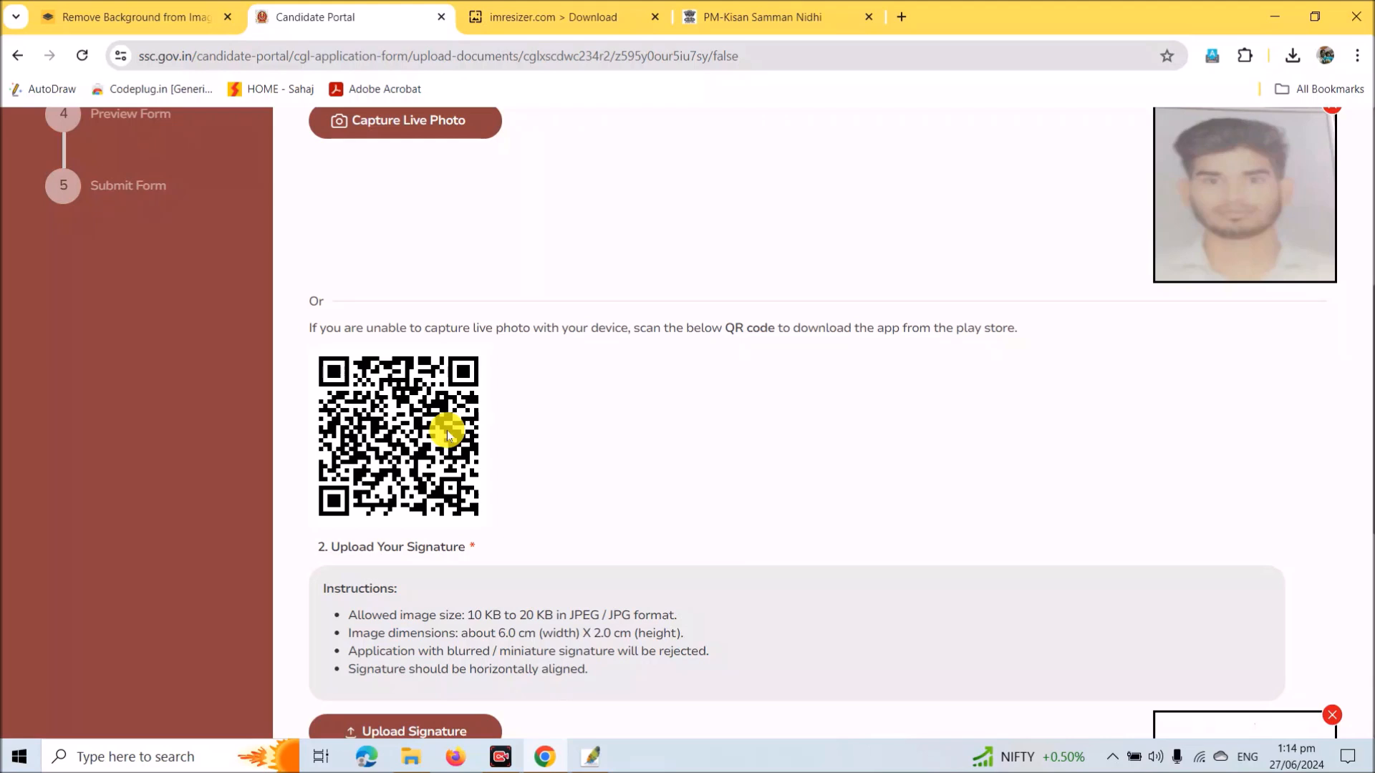
{"action": "scroll", "coordinate": [447, 431], "scroll_direction": "down", "scroll_amount": 3}
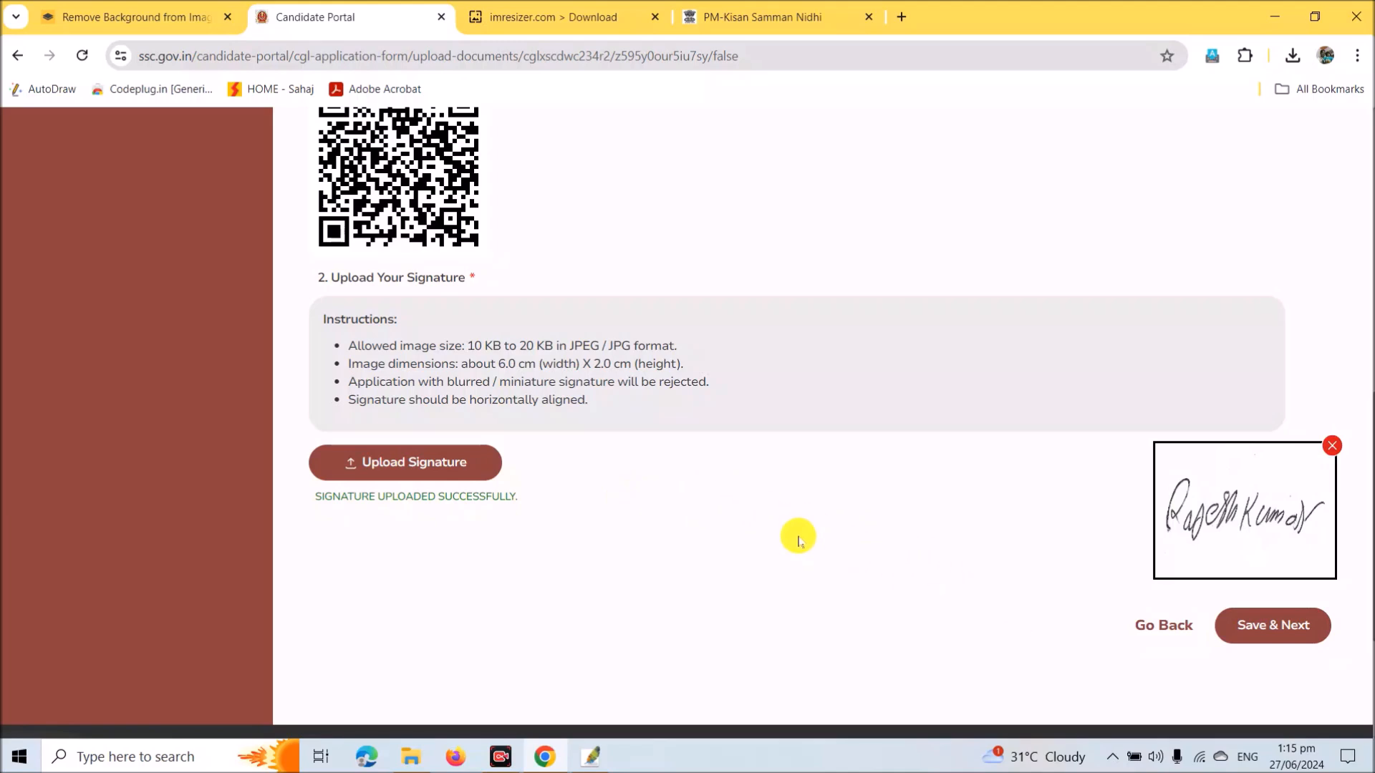
{"action": "scroll", "coordinate": [787, 501], "scroll_direction": "up", "scroll_amount": 1}
{"action": "left_click", "coordinate": [902, 16]}
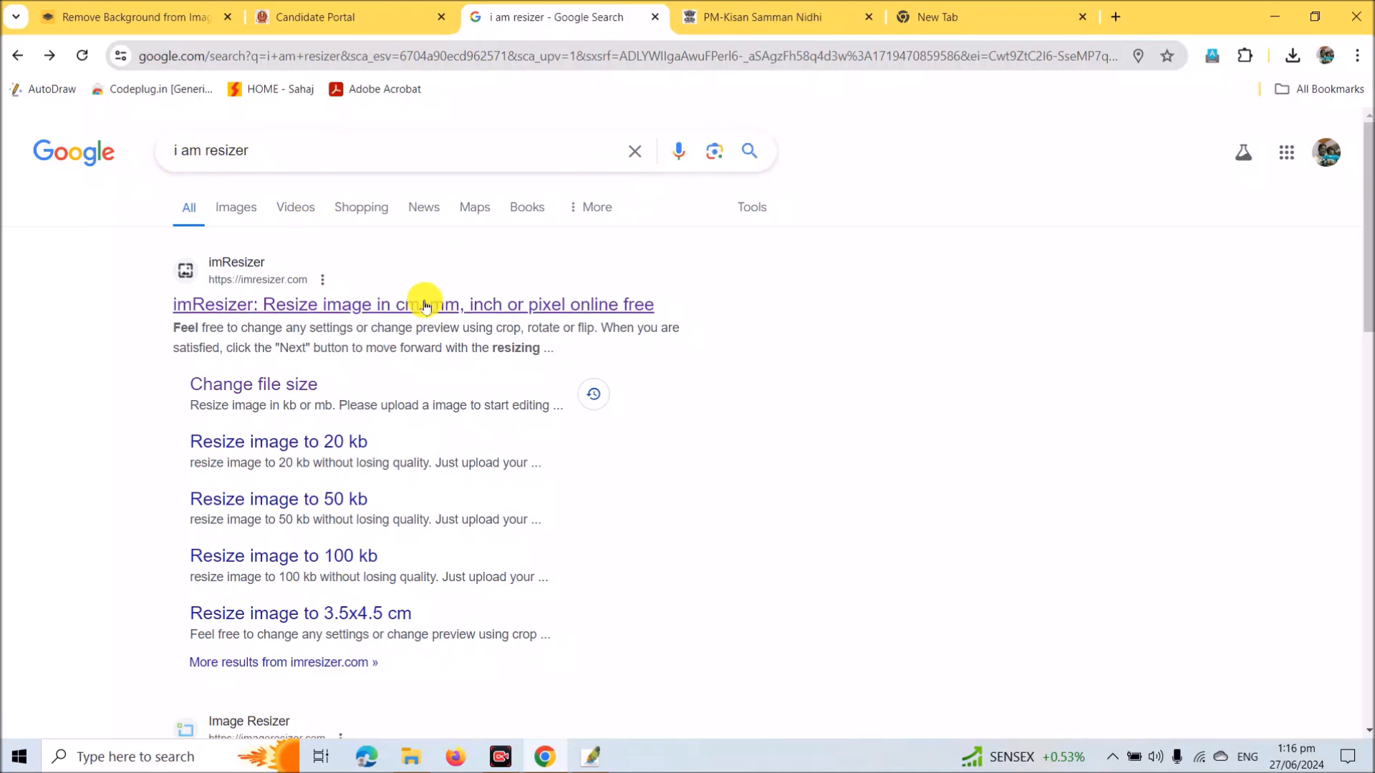
{"action": "left_click", "coordinate": [238, 279]}
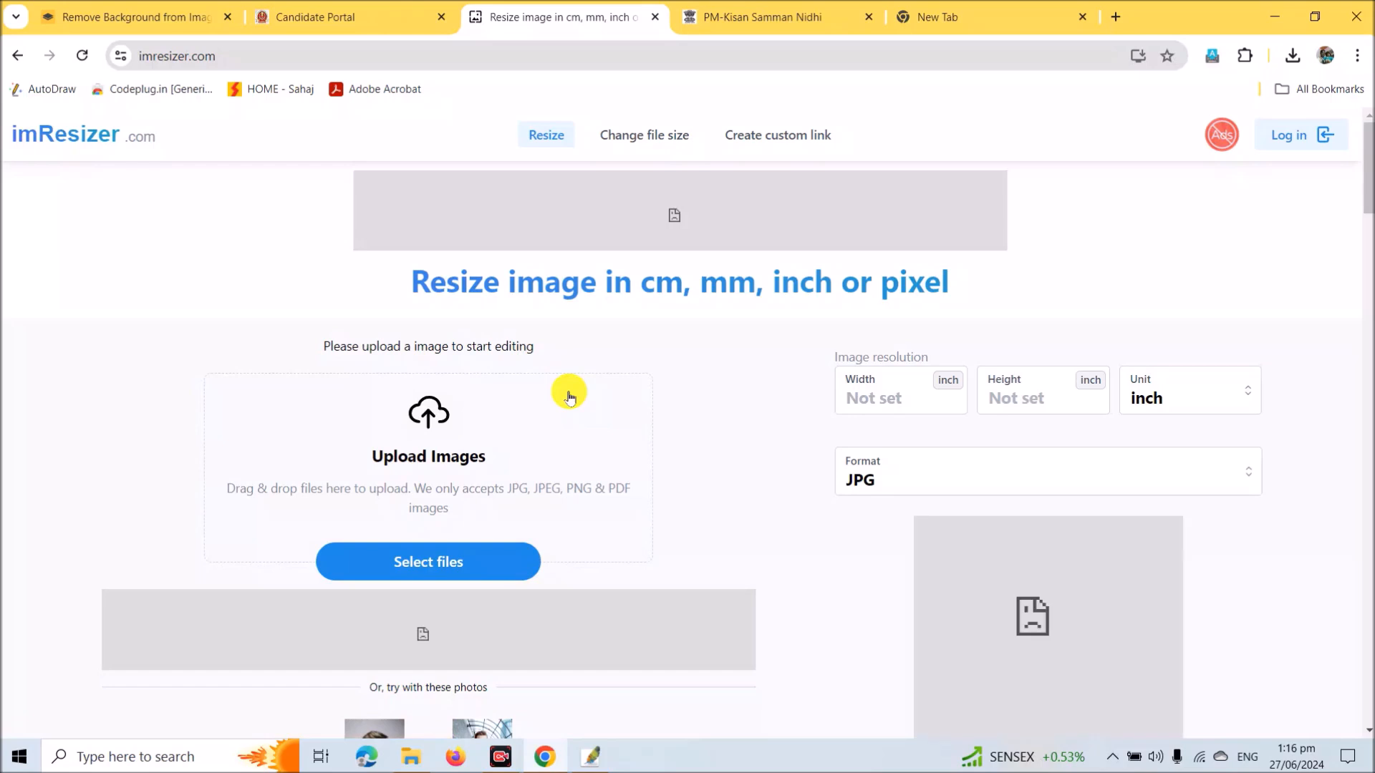
Open imResizer's Change file size tool and upload the signature image ssc from the Desktop
{"action": "left_click", "coordinate": [645, 143]}
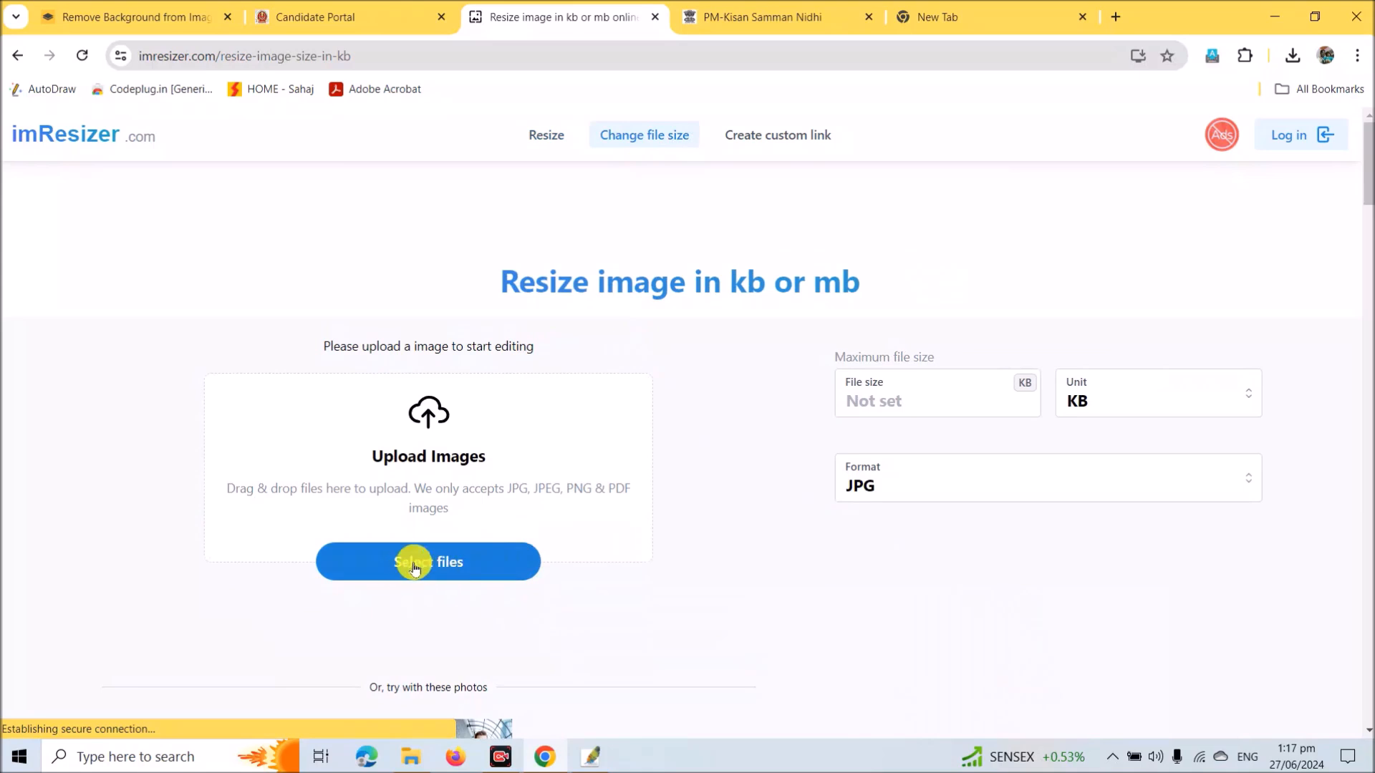
{"action": "left_click", "coordinate": [420, 564]}
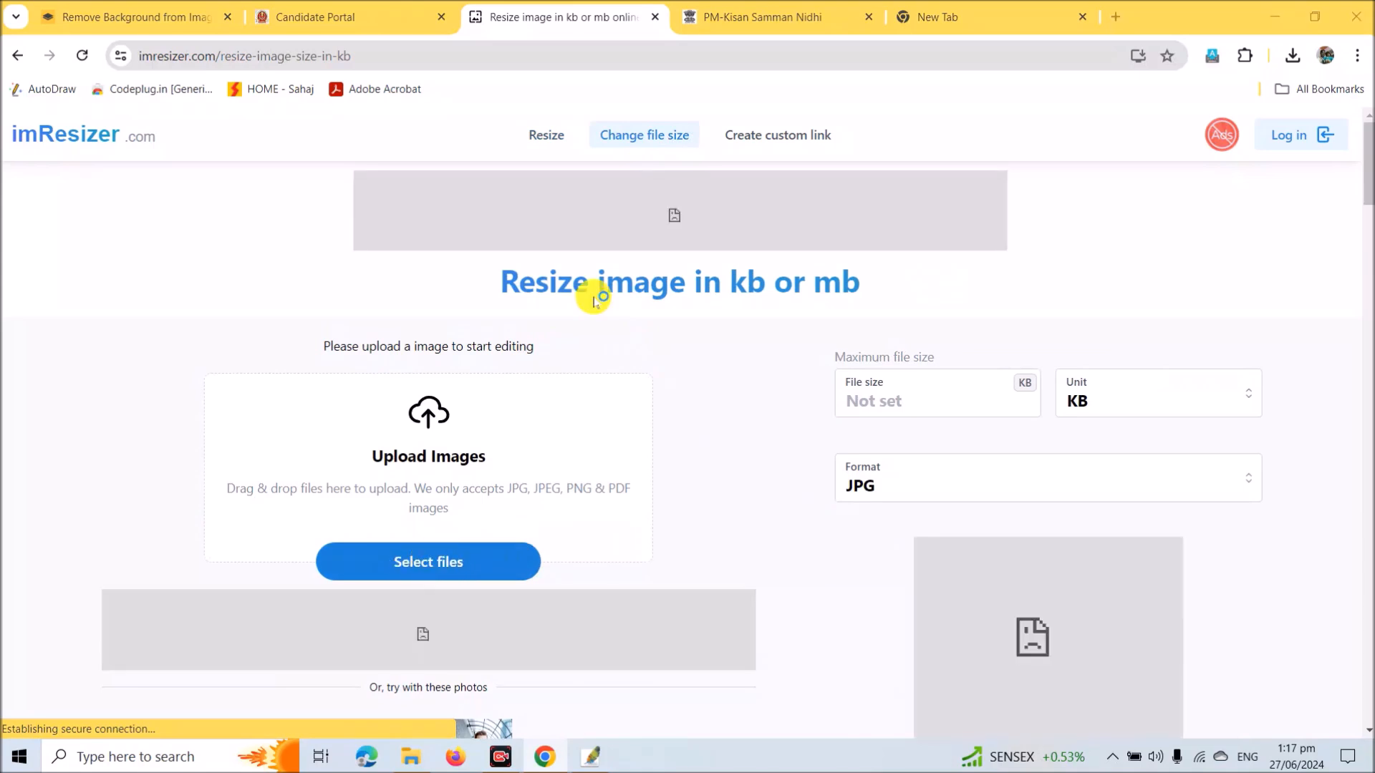
{"action": "scroll", "coordinate": [501, 244], "scroll_direction": "down", "scroll_amount": 3}
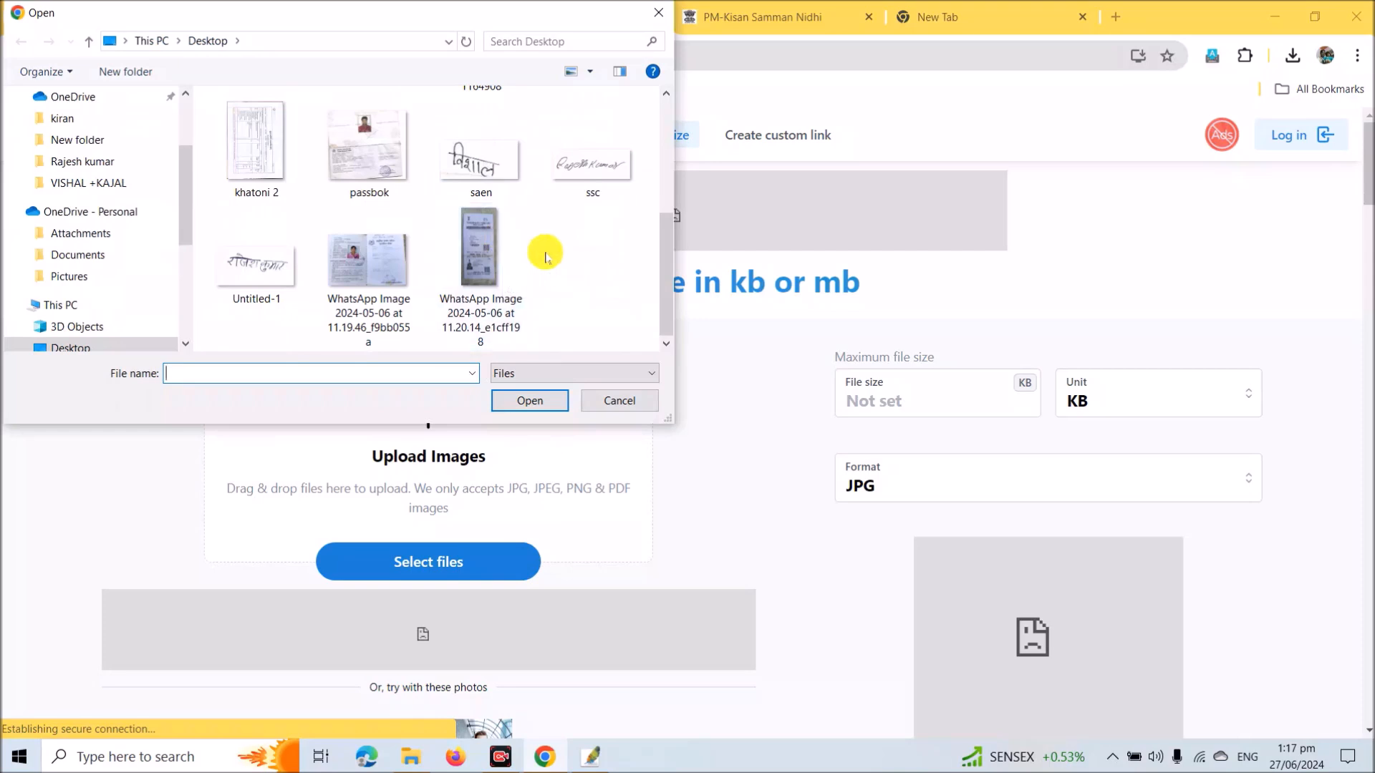
{"action": "double_click", "coordinate": [592, 165]}
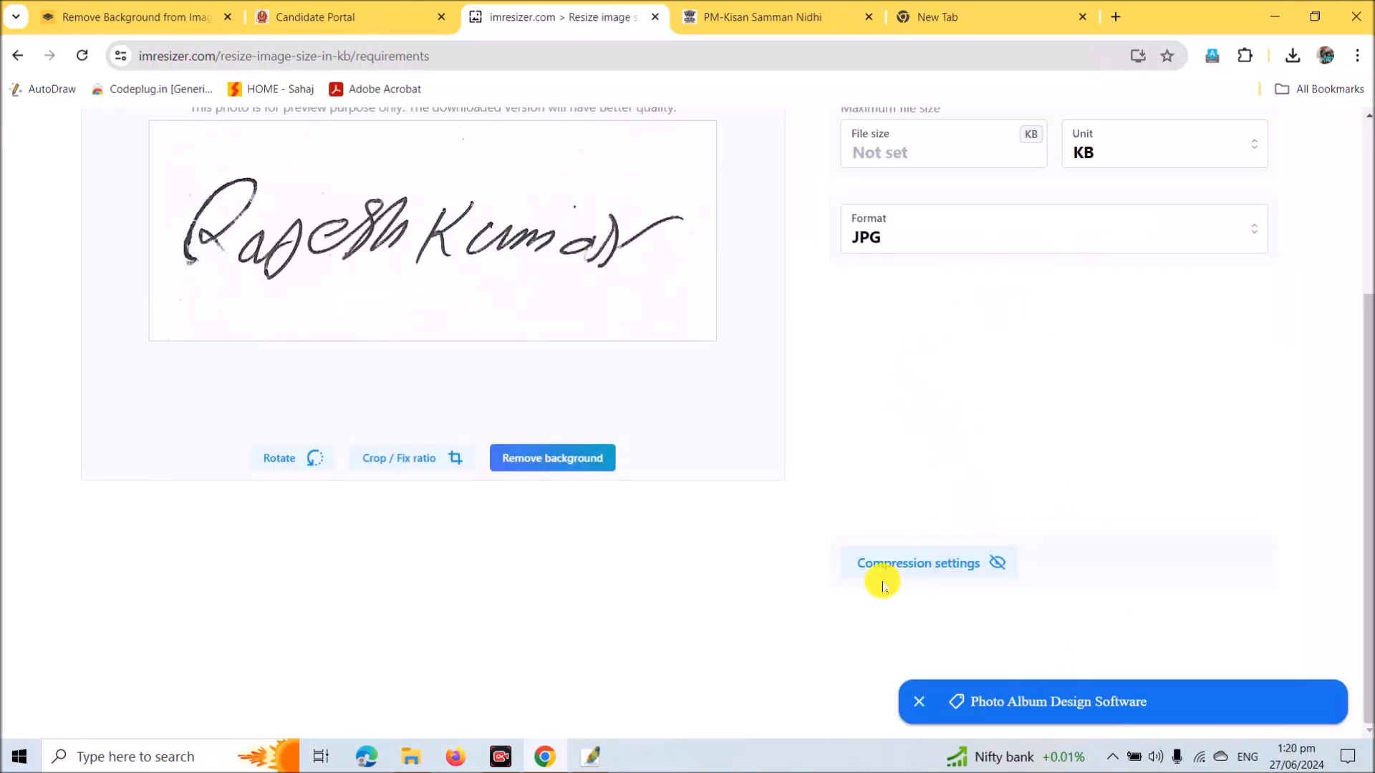
Set the compression strategy to Change quality with an image resolution of 450 px width and 230 px height
{"action": "left_click", "coordinate": [945, 577]}
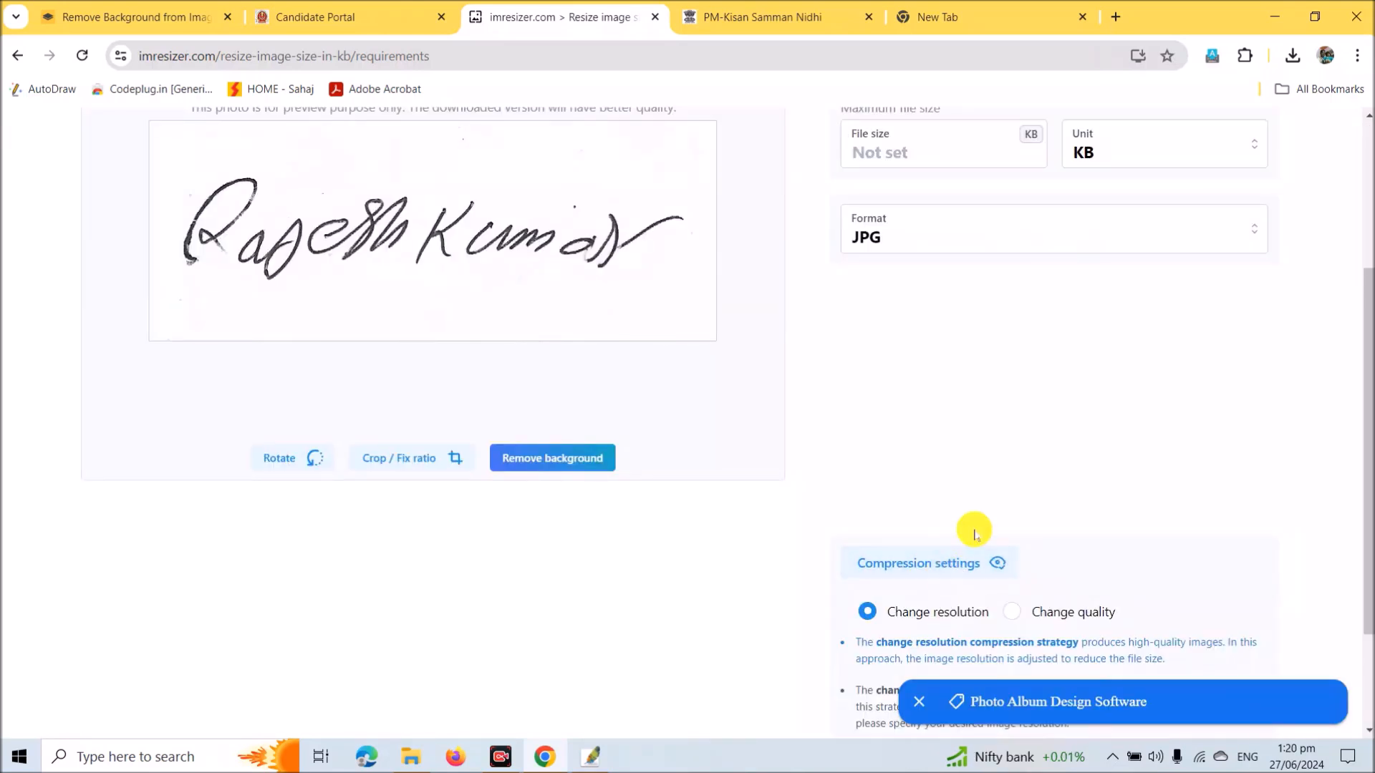
{"action": "scroll", "coordinate": [992, 487], "scroll_direction": "down", "scroll_amount": 2}
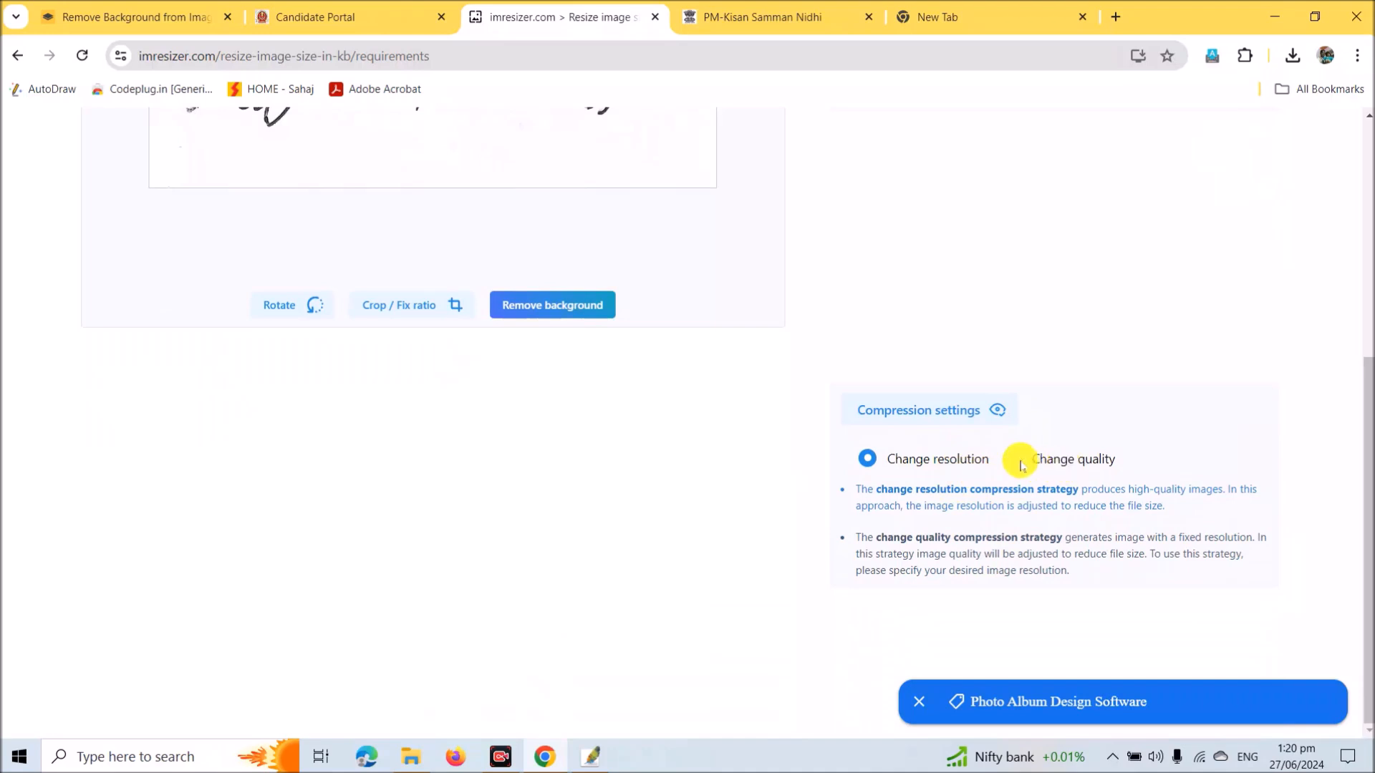
{"action": "left_click", "coordinate": [1015, 460]}
{"action": "scroll", "coordinate": [1016, 464], "scroll_direction": "down", "scroll_amount": 2}
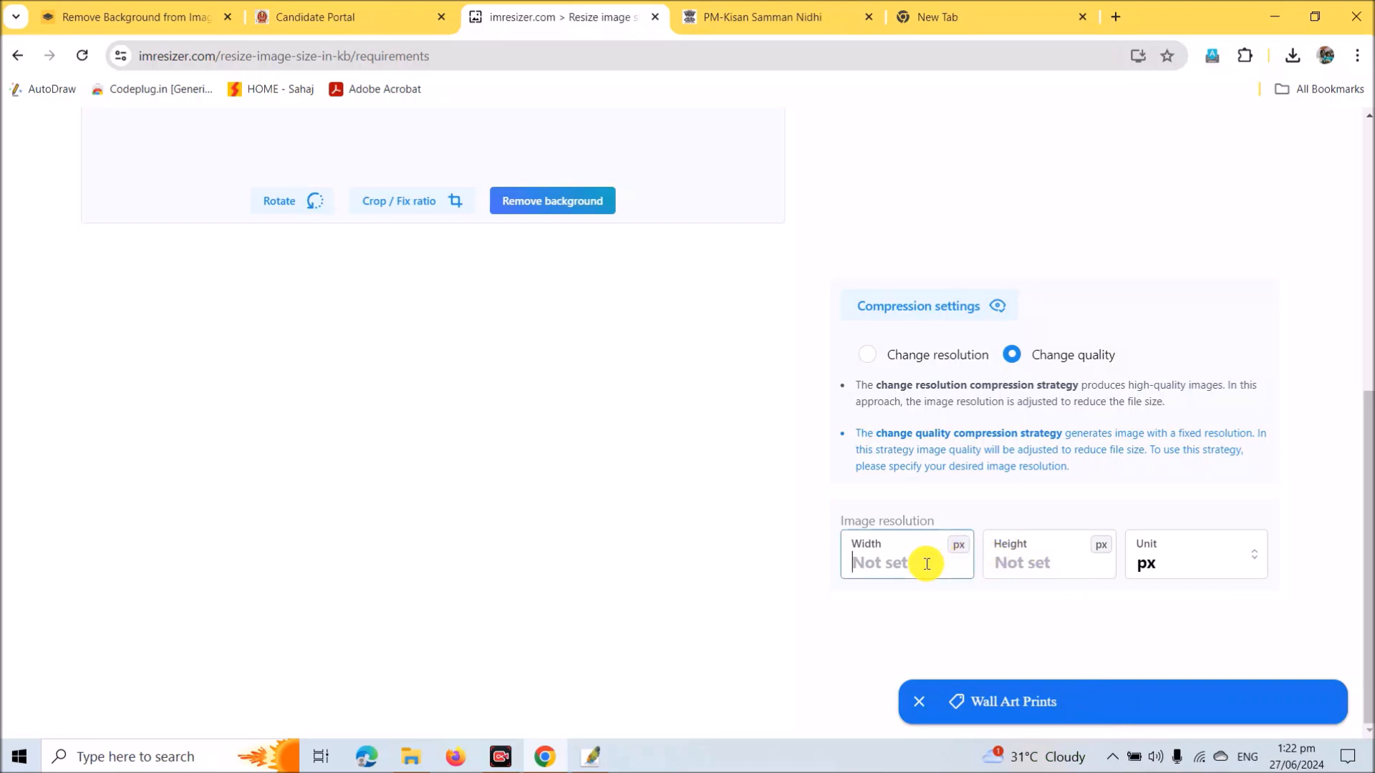
{"action": "type", "text": "450"}
{"action": "left_click", "coordinate": [1046, 559]}
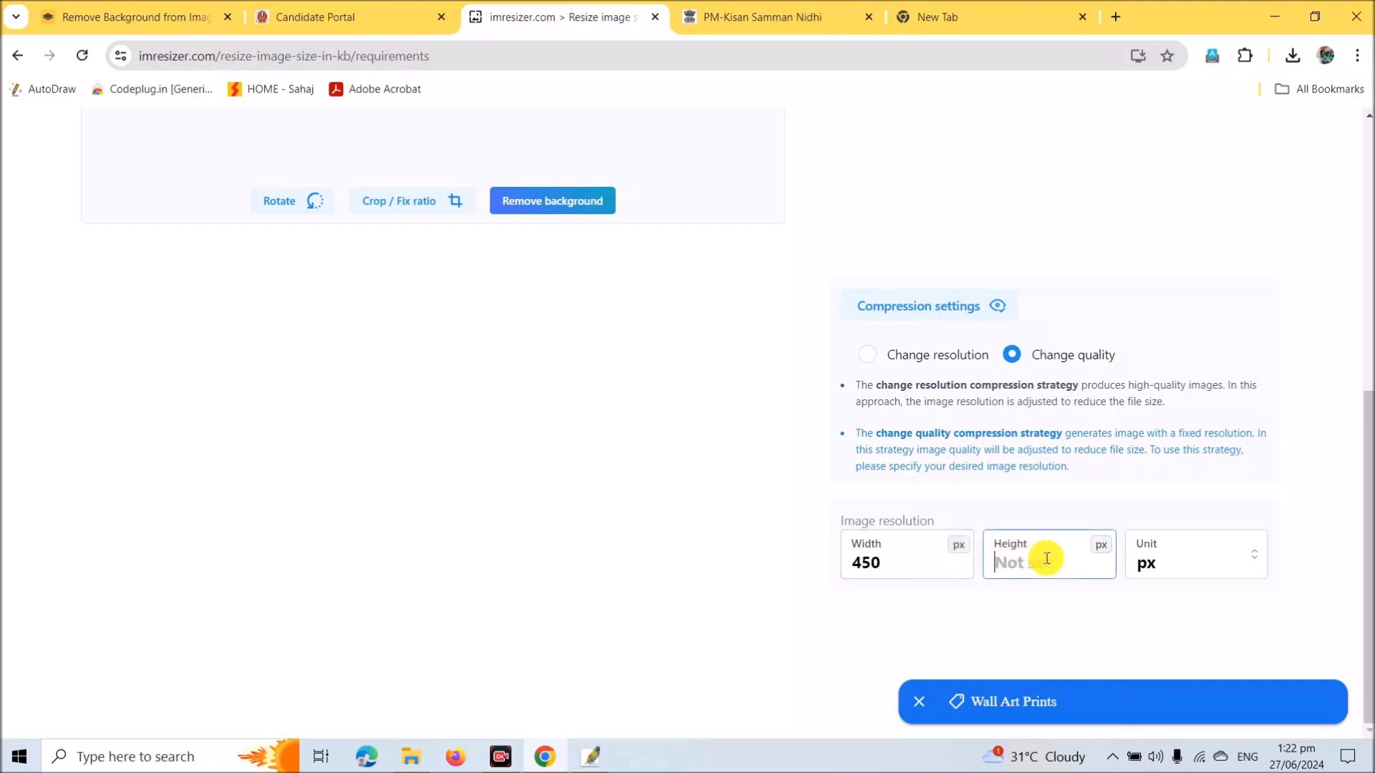
{"action": "type", "text": "230"}
{"action": "left_click", "coordinate": [1242, 573]}
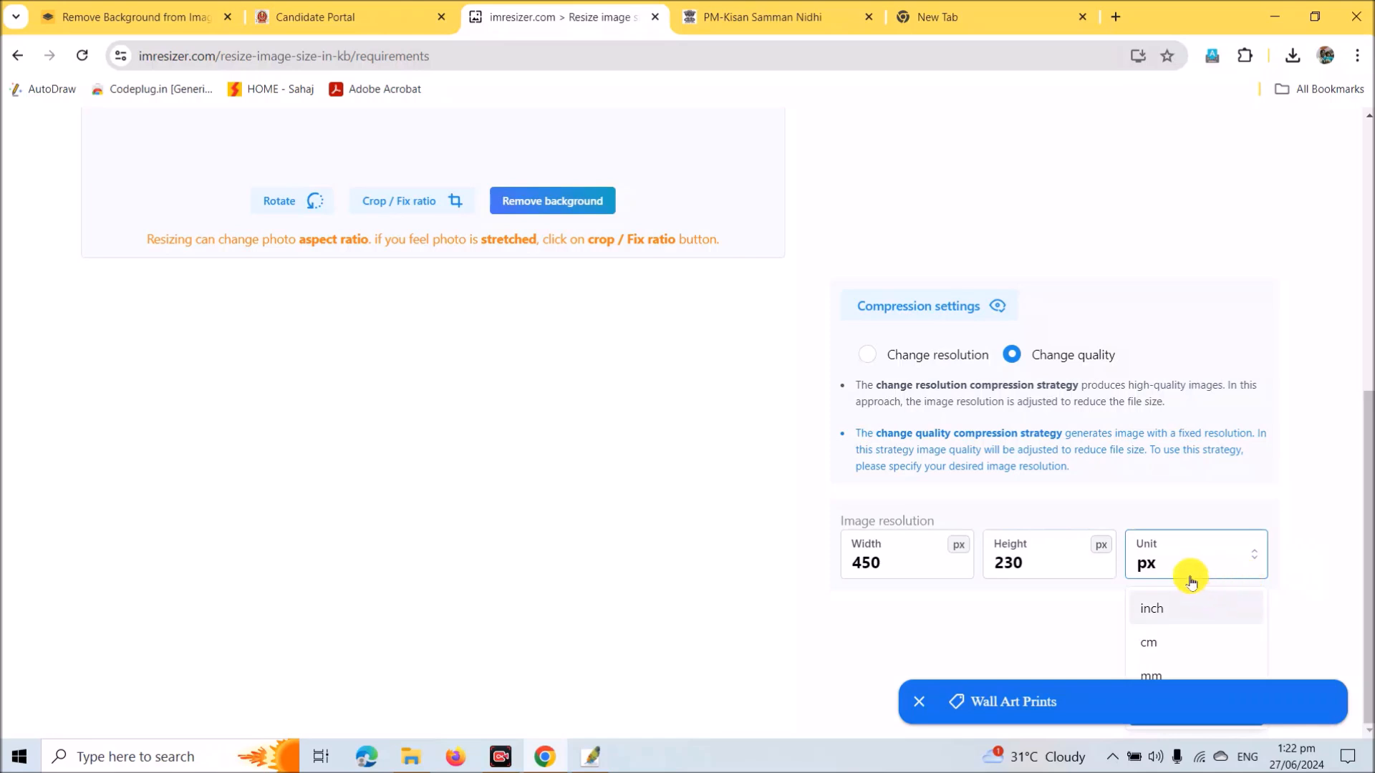
{"action": "left_click", "coordinate": [1188, 563]}
{"action": "left_click", "coordinate": [1248, 563]}
{"action": "left_click", "coordinate": [1300, 557]}
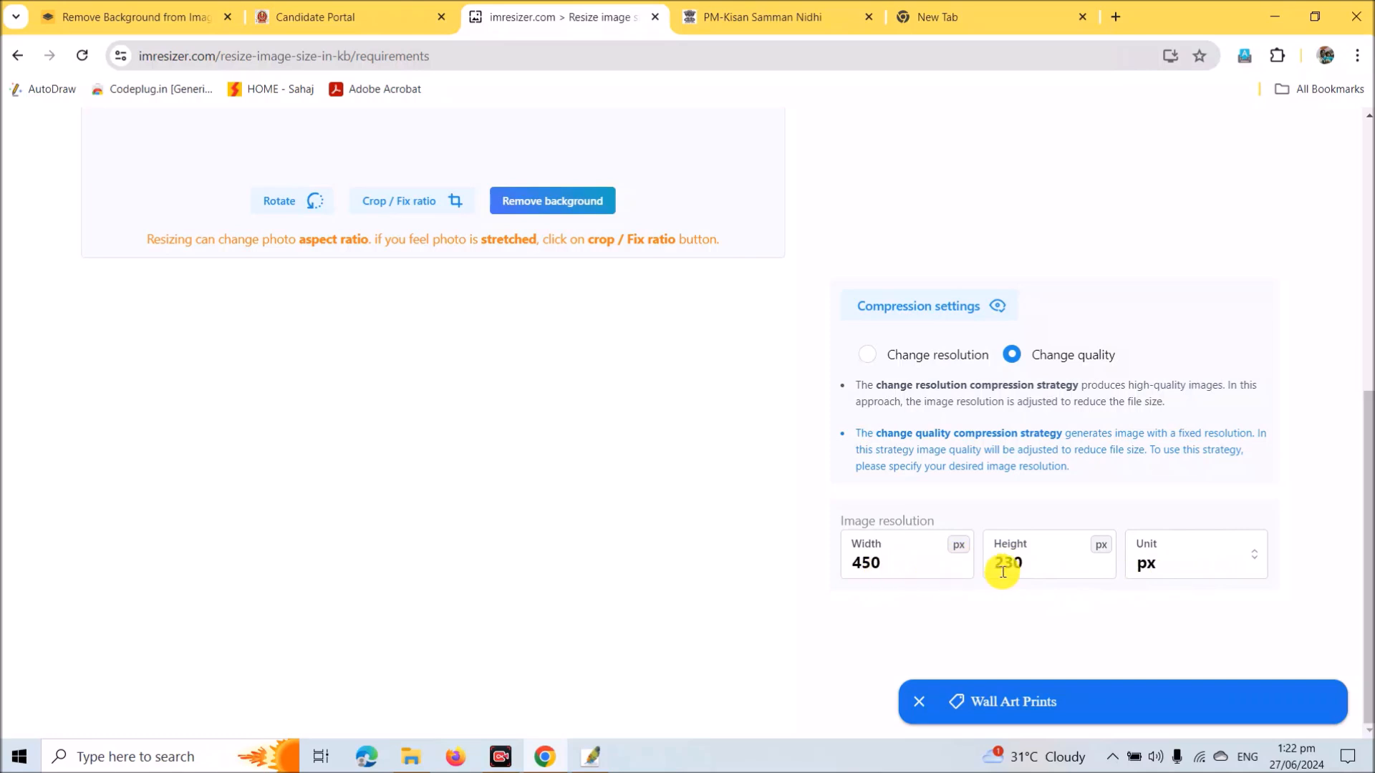
Set the maximum file size to 15 KB in JPG format and download the resized signature
{"action": "scroll", "coordinate": [1036, 590], "scroll_direction": "up", "scroll_amount": 6}
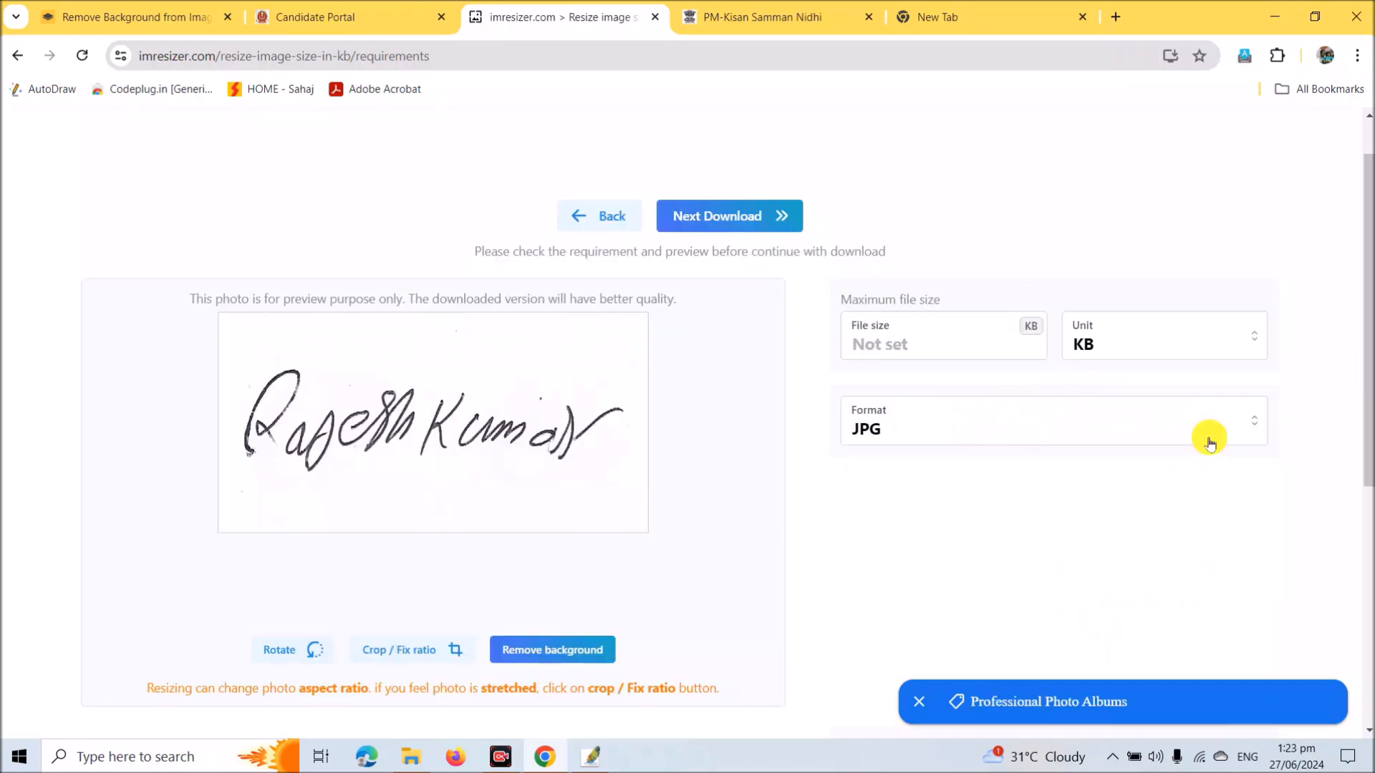
{"action": "left_click", "coordinate": [1200, 432]}
{"action": "left_click", "coordinate": [960, 472]}
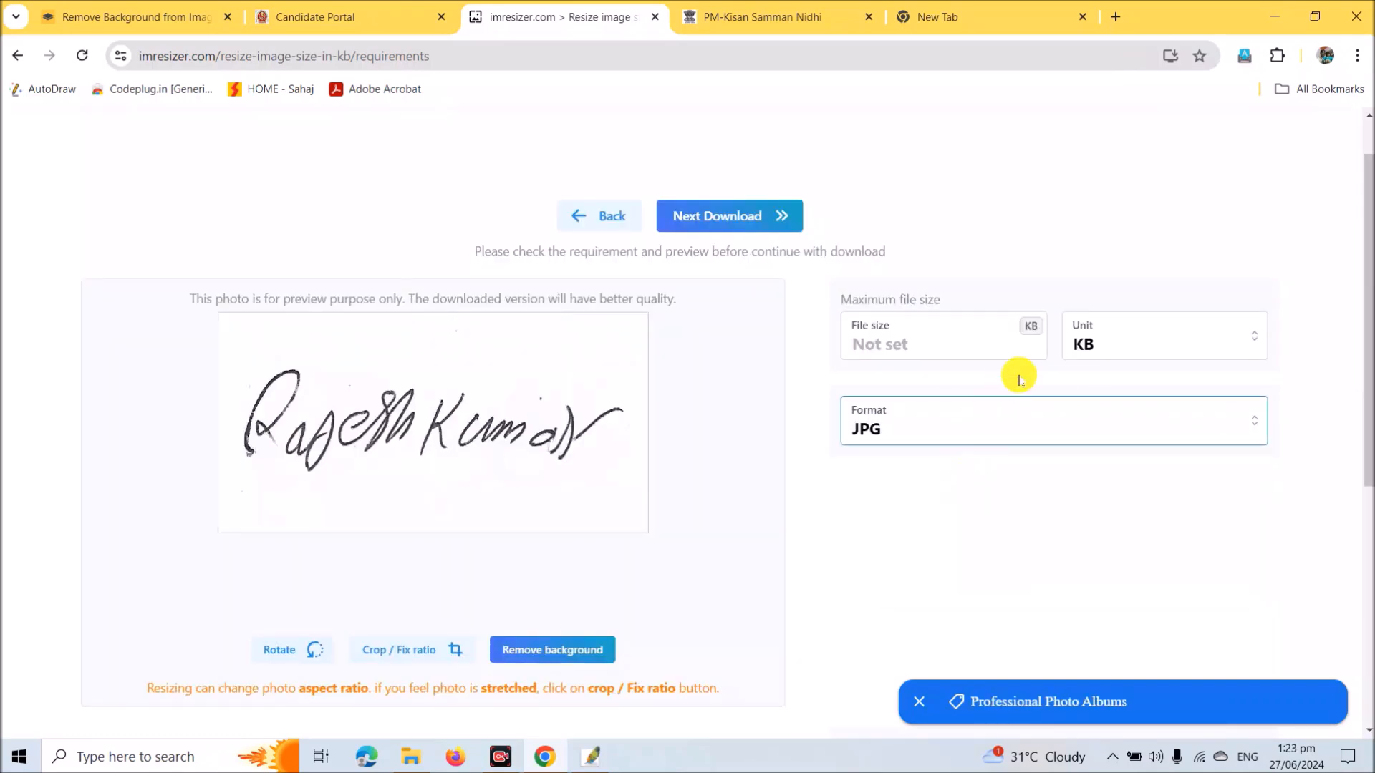
{"action": "left_click", "coordinate": [925, 346]}
{"action": "type", "text": "15"}
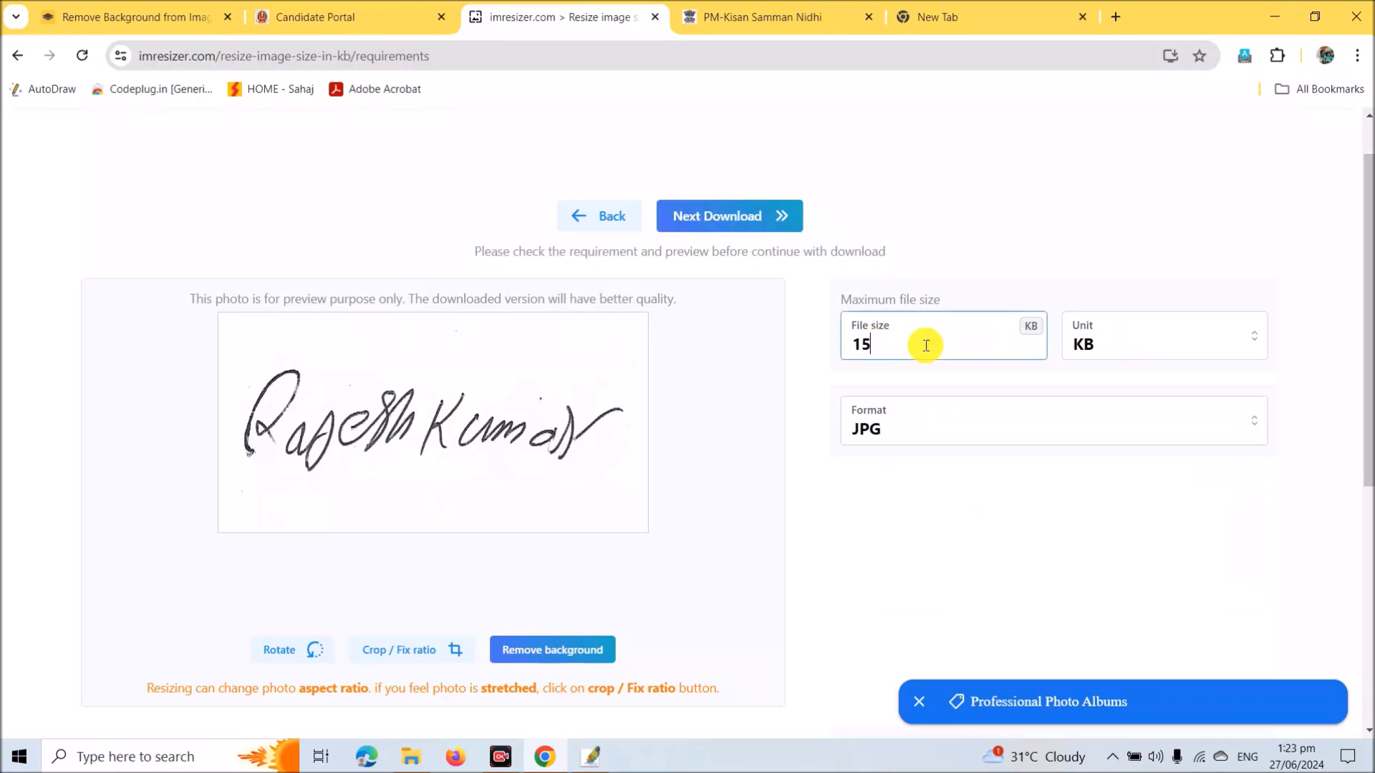
{"action": "scroll", "coordinate": [1006, 363], "scroll_direction": "up", "scroll_amount": 1}
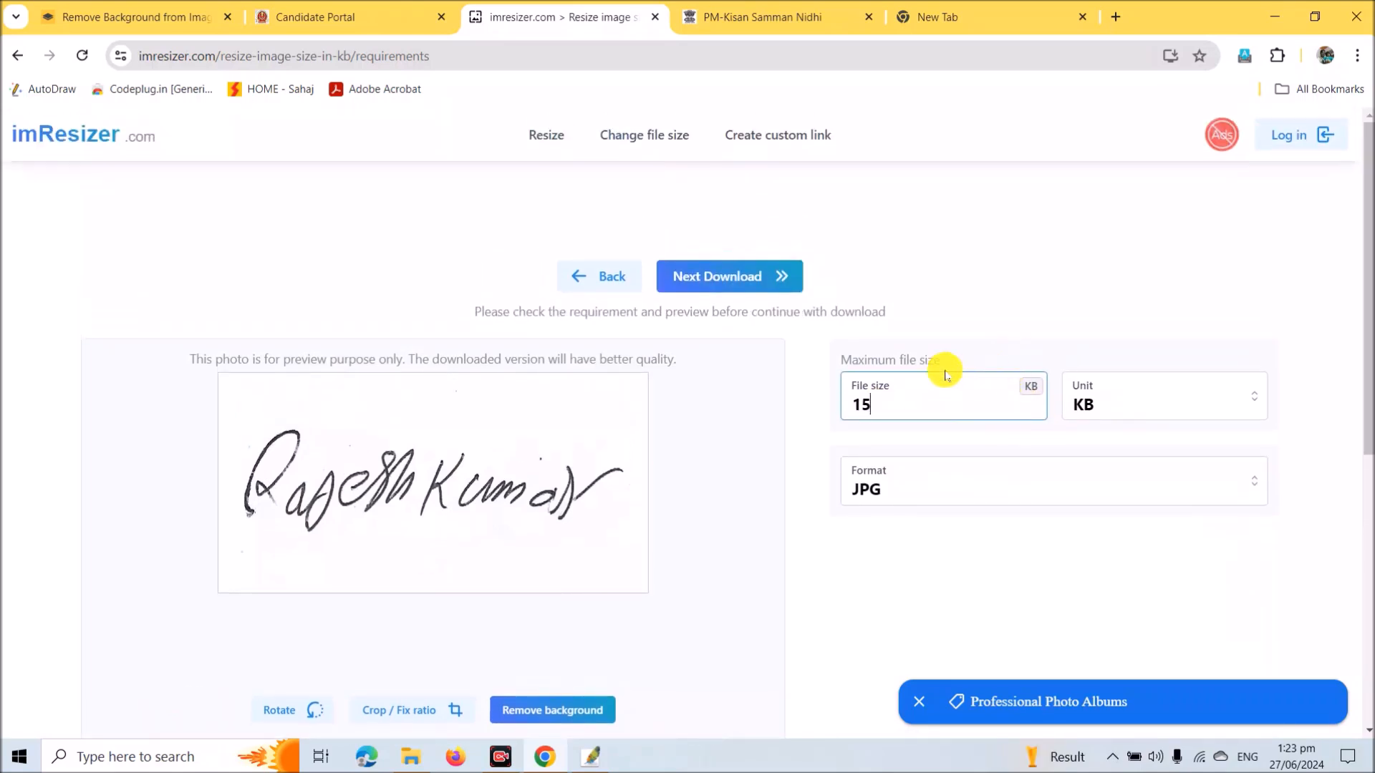
{"action": "left_click", "coordinate": [704, 286]}
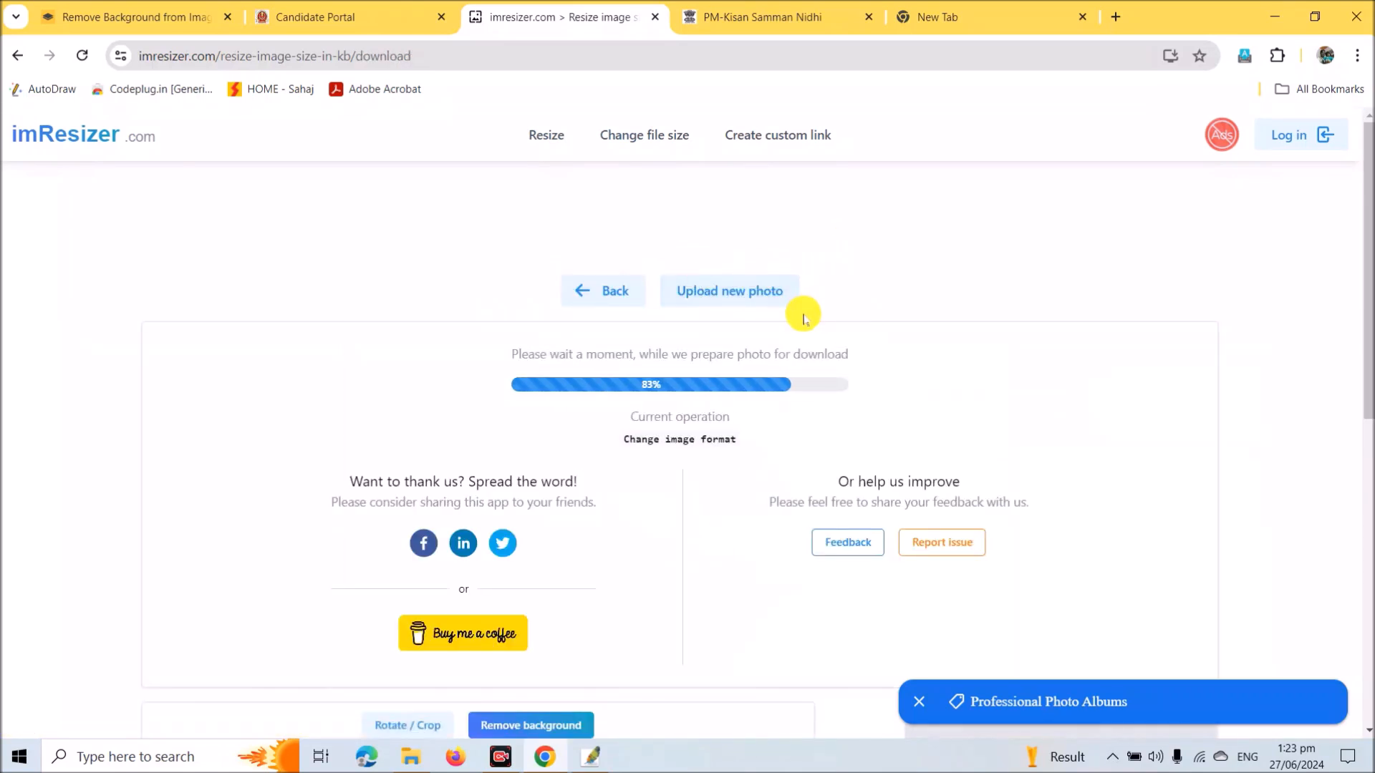
Show the downloaded signature image in its folder, move it to the desktop, and close the Downloads window
{"action": "mouse_move", "coordinate": [1145, 94]}
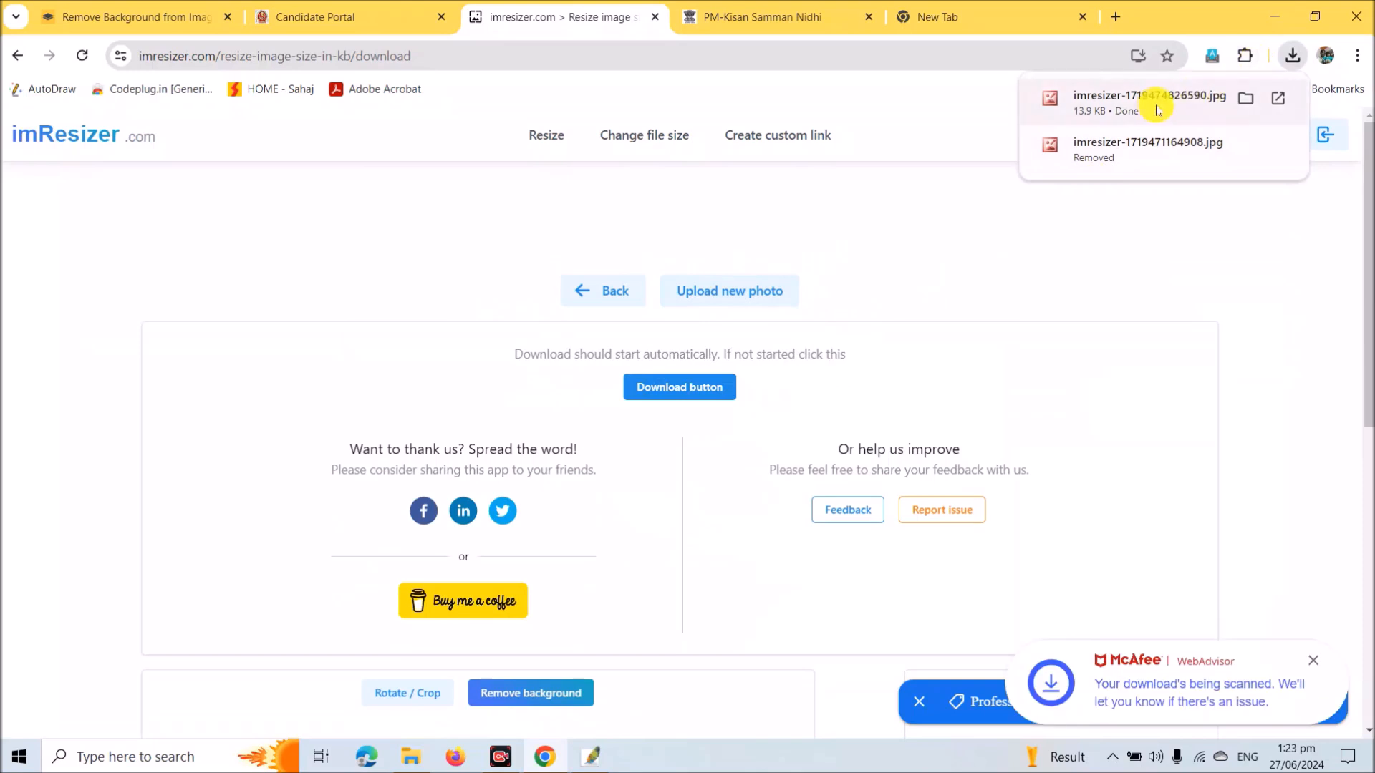
{"action": "left_click", "coordinate": [1246, 98]}
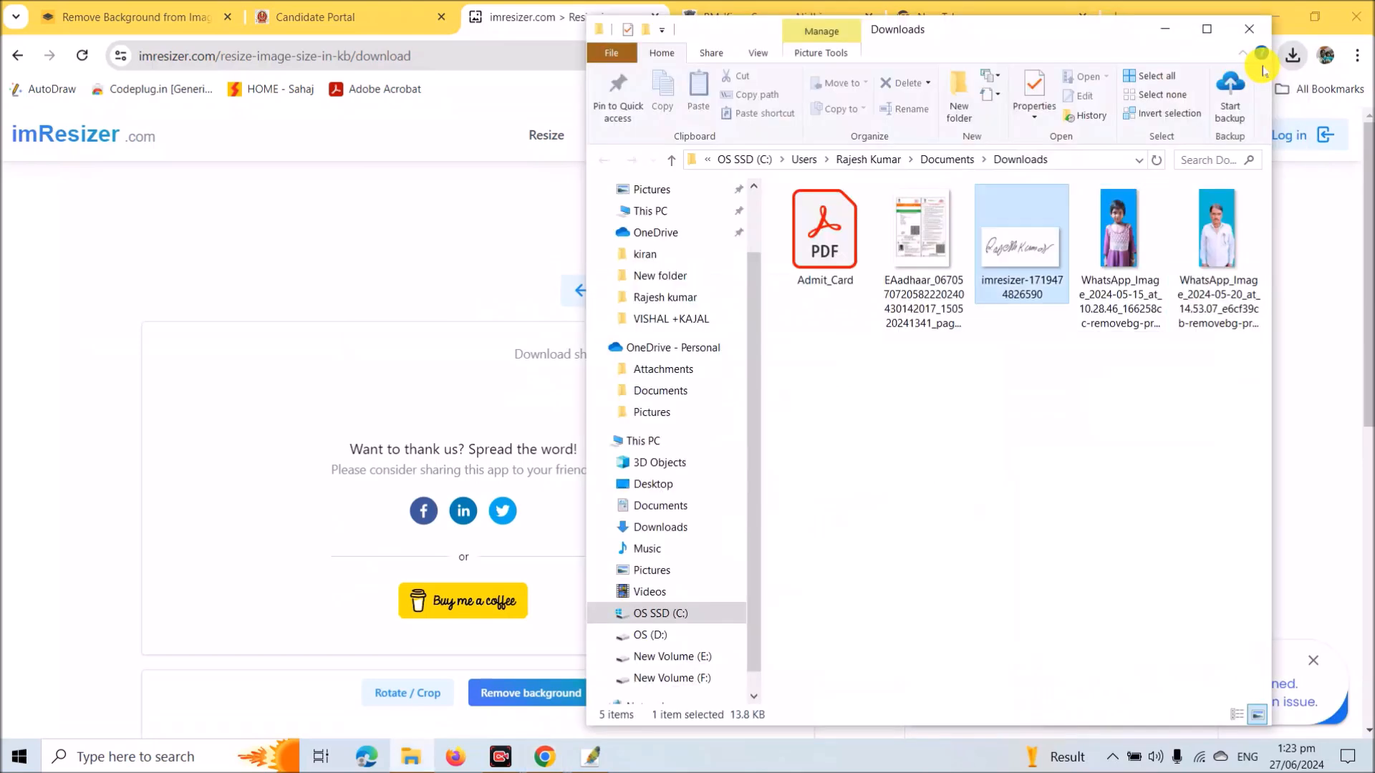
{"action": "left_click", "coordinate": [1261, 11]}
{"action": "left_click", "coordinate": [1279, 21]}
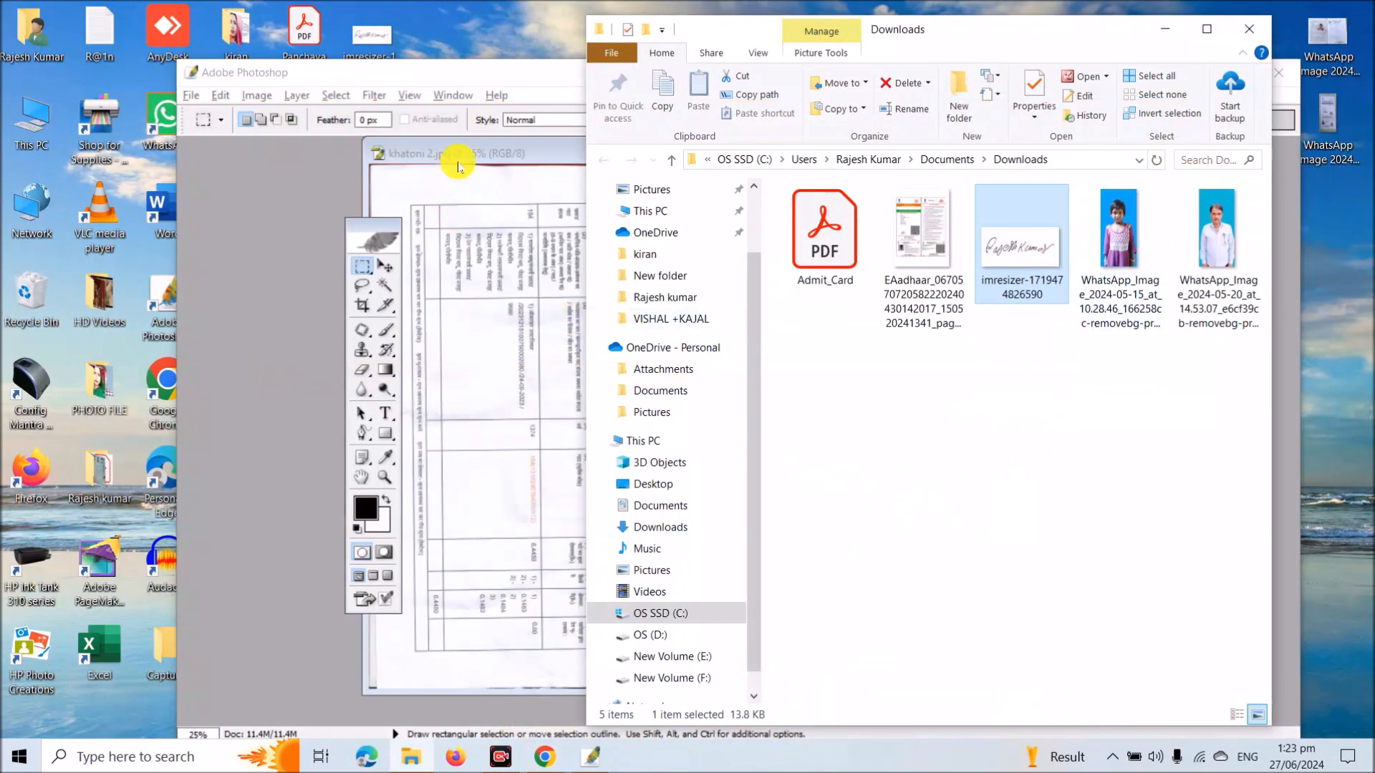
{"action": "left_click", "coordinate": [512, 66]}
{"action": "left_click", "coordinate": [1194, 72]}
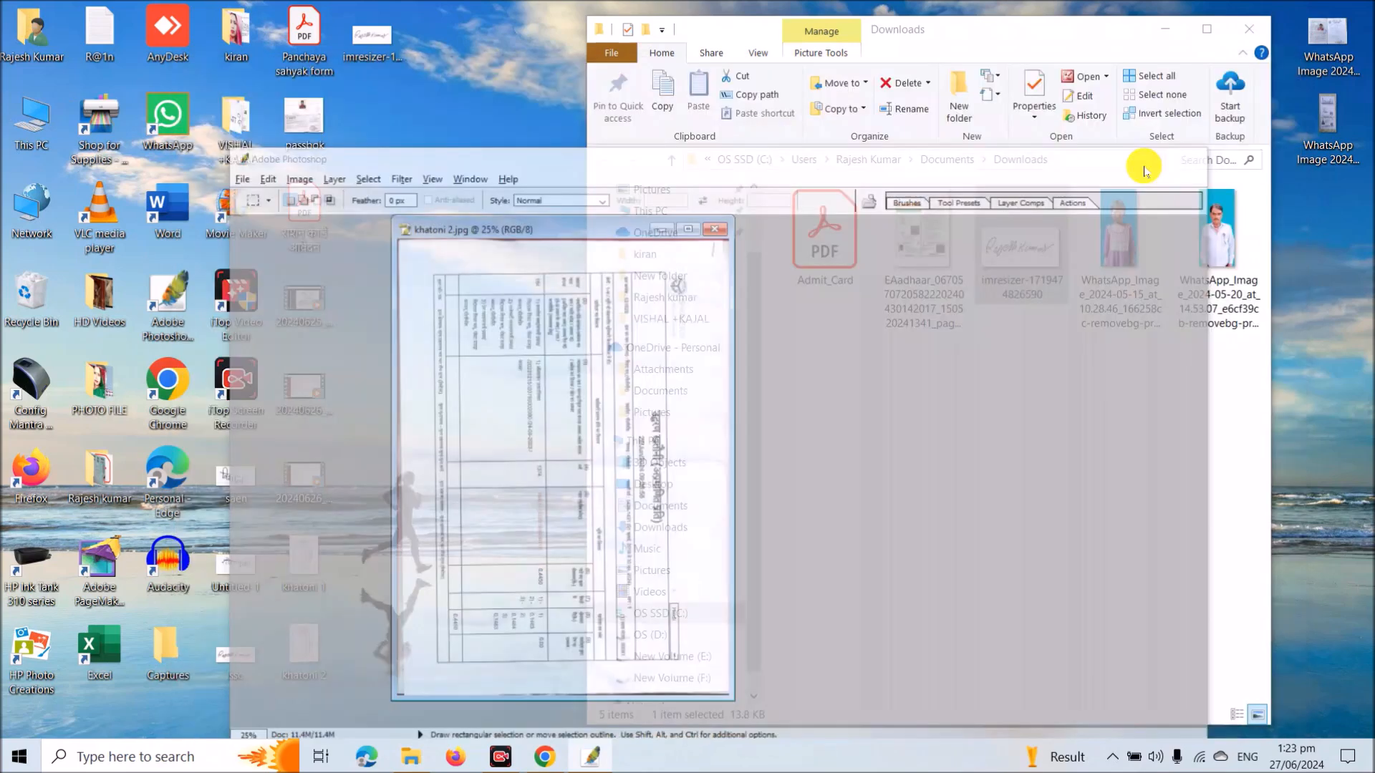
{"action": "left_click_drag", "start_coordinate": [1031, 246], "coordinate": [394, 137]}
{"action": "left_click", "coordinate": [1248, 30]}
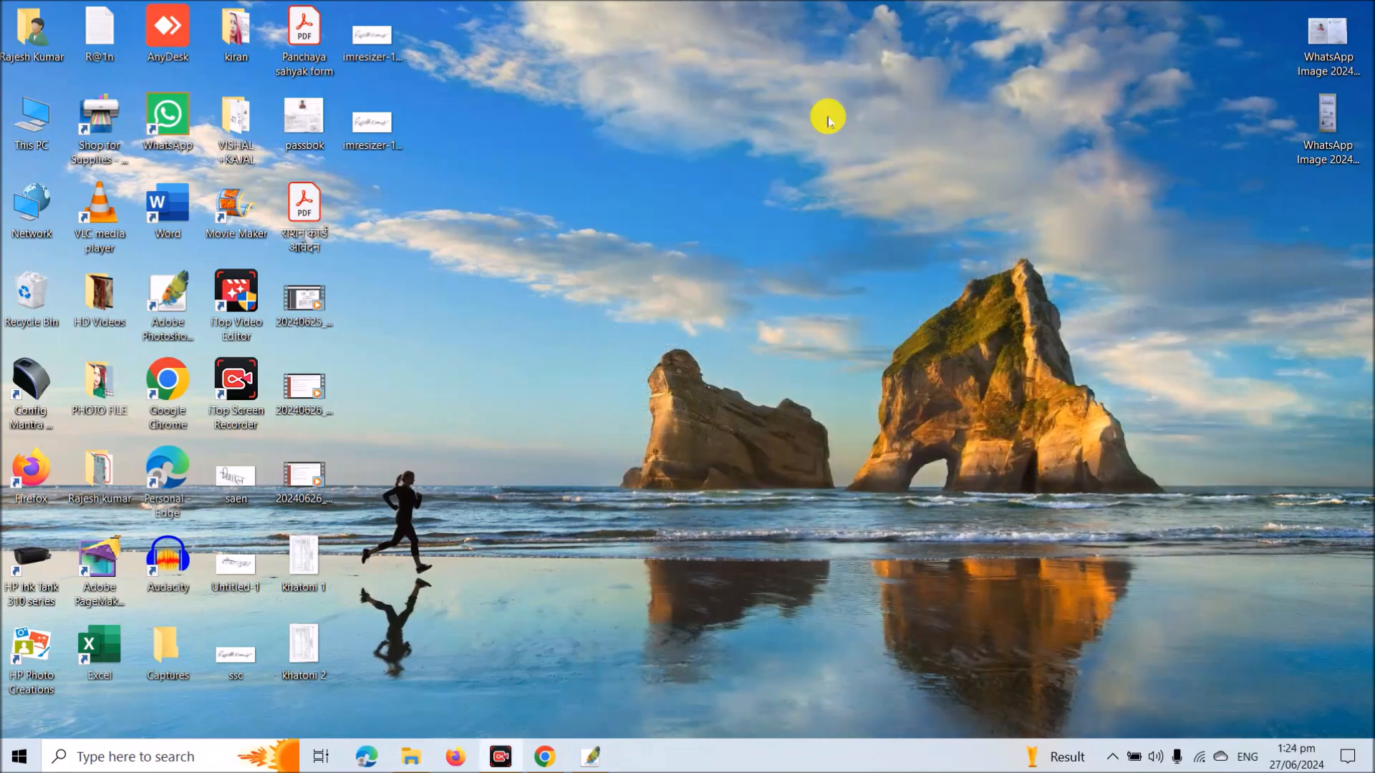
Check the resized signature's properties in Chrome and return to the signature upload section of the Candidate Portal
{"action": "left_click", "coordinate": [545, 756]}
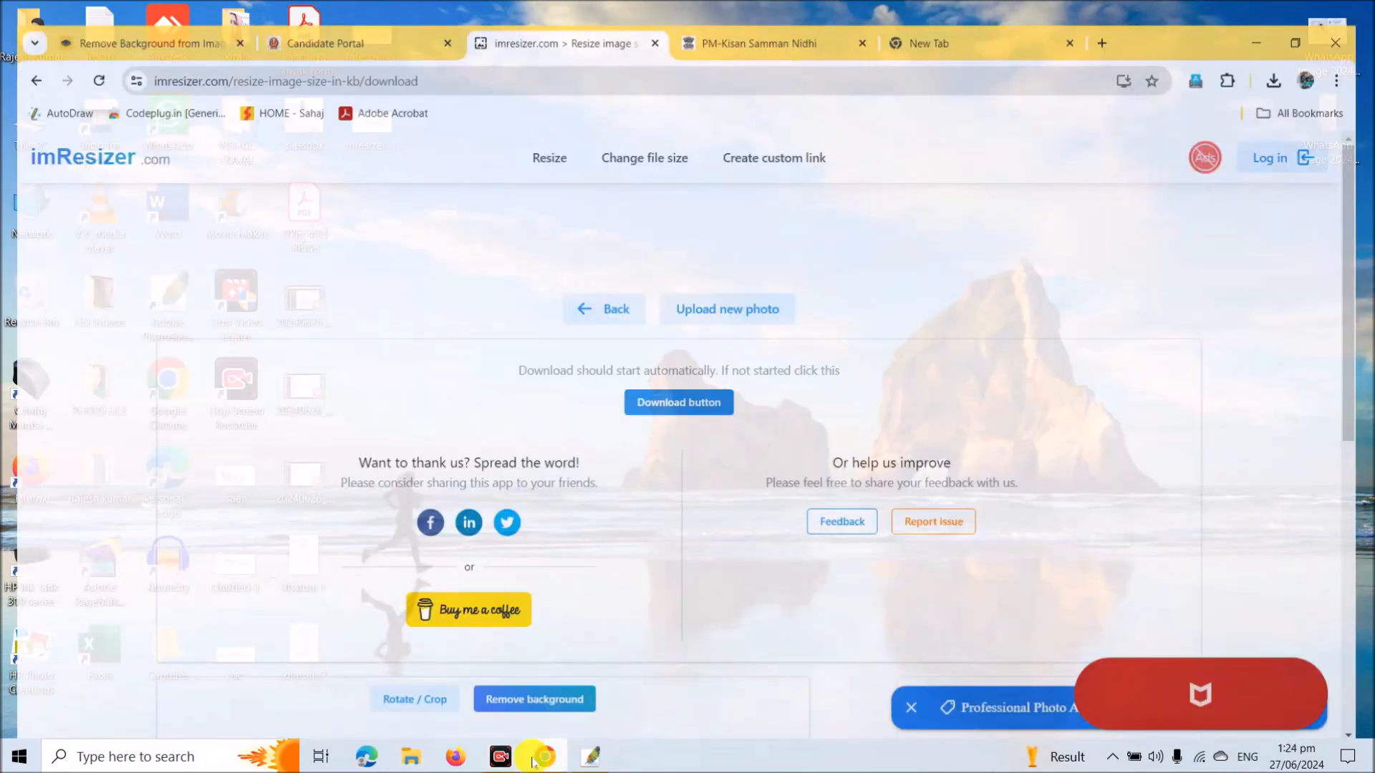
{"action": "scroll", "coordinate": [806, 337], "scroll_direction": "down", "scroll_amount": 3}
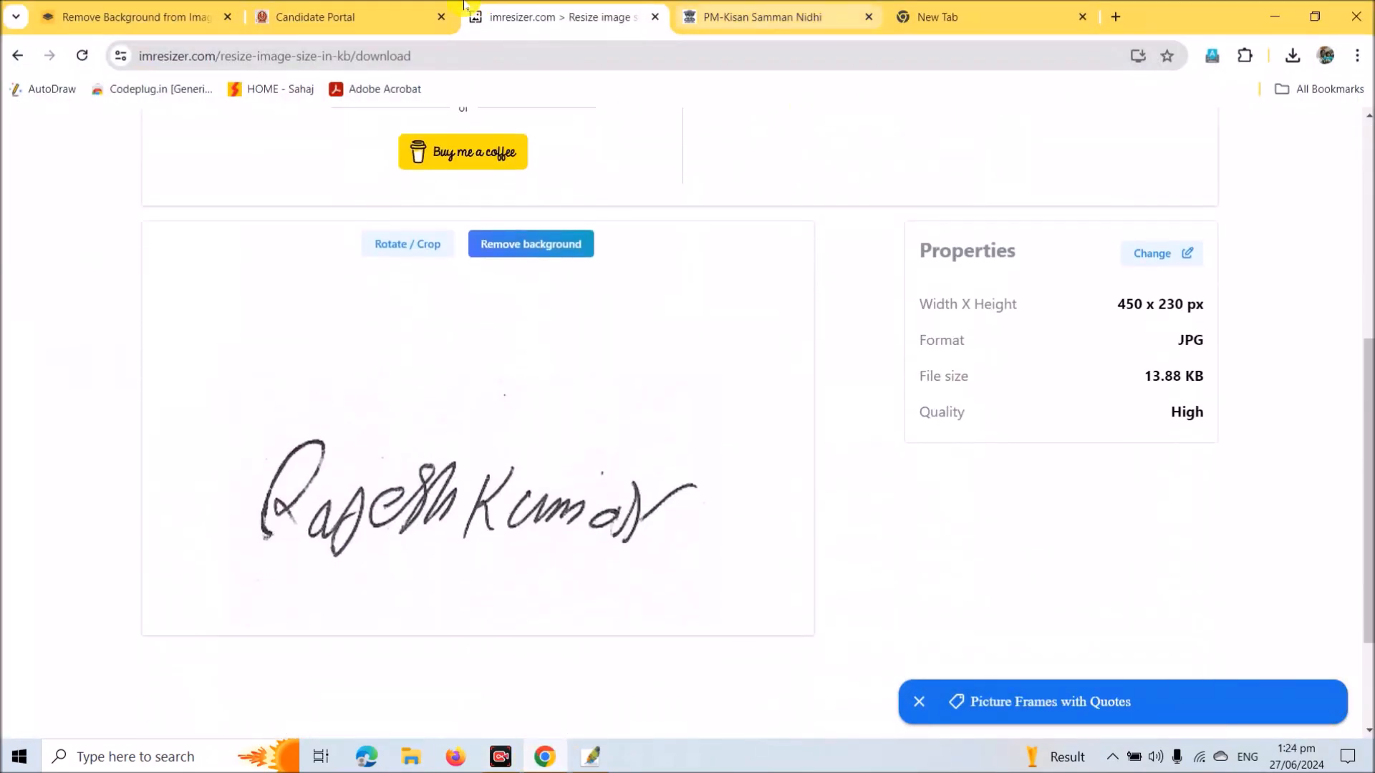
{"action": "left_click", "coordinate": [364, 14]}
{"action": "scroll", "coordinate": [828, 350], "scroll_direction": "down", "scroll_amount": 4}
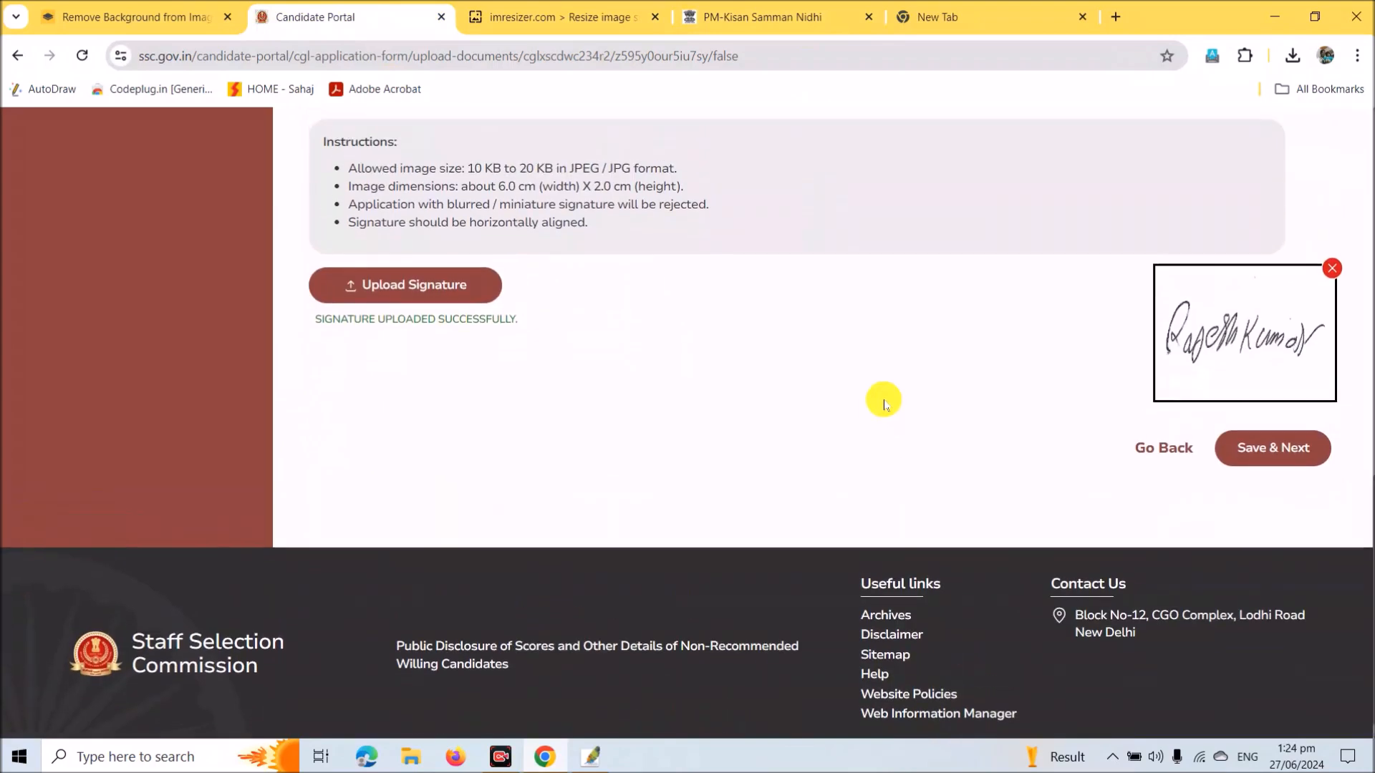
{"action": "scroll", "coordinate": [881, 399], "scroll_direction": "up", "scroll_amount": 2}
{"action": "scroll", "coordinate": [1189, 399], "scroll_direction": "up", "scroll_amount": 1}
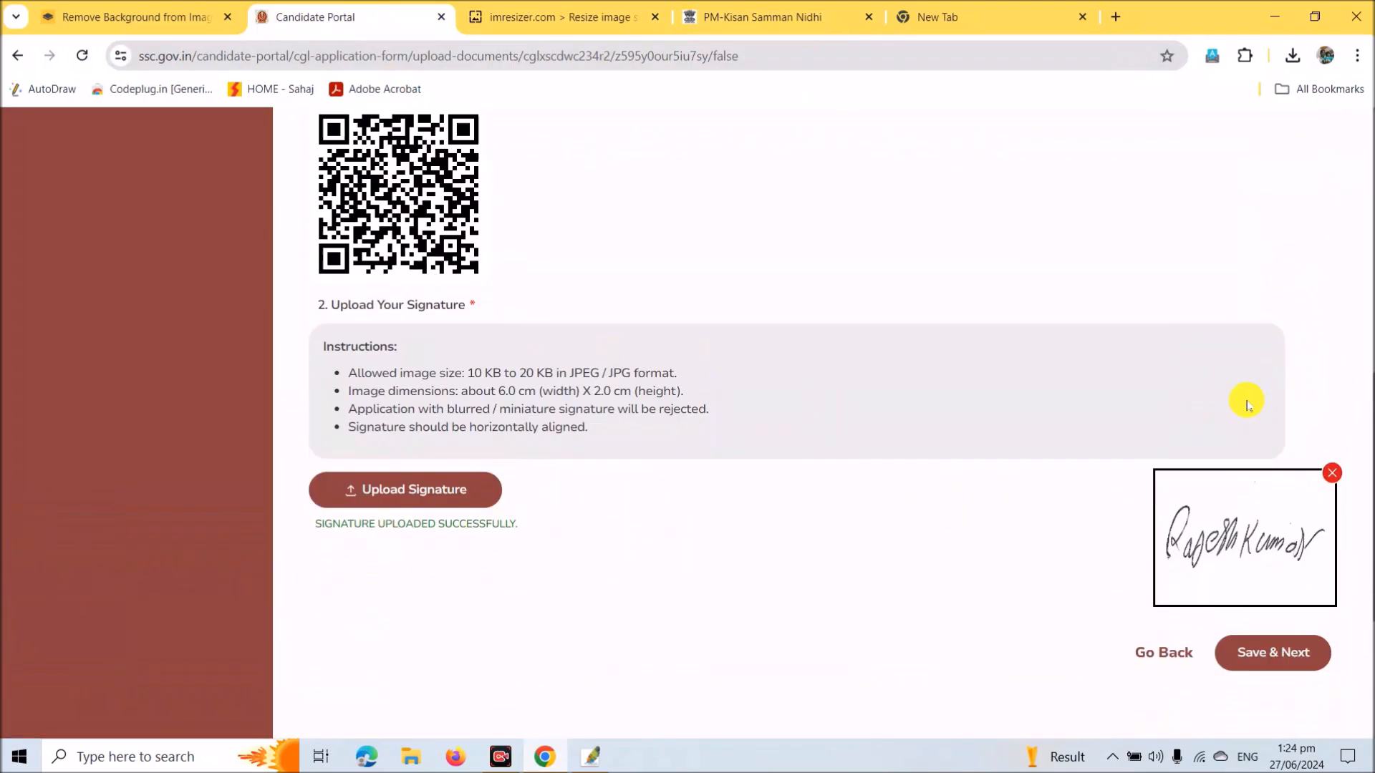
{"action": "scroll", "coordinate": [1327, 375], "scroll_direction": "down", "scroll_amount": 1}
{"action": "left_click", "coordinate": [1334, 386]}
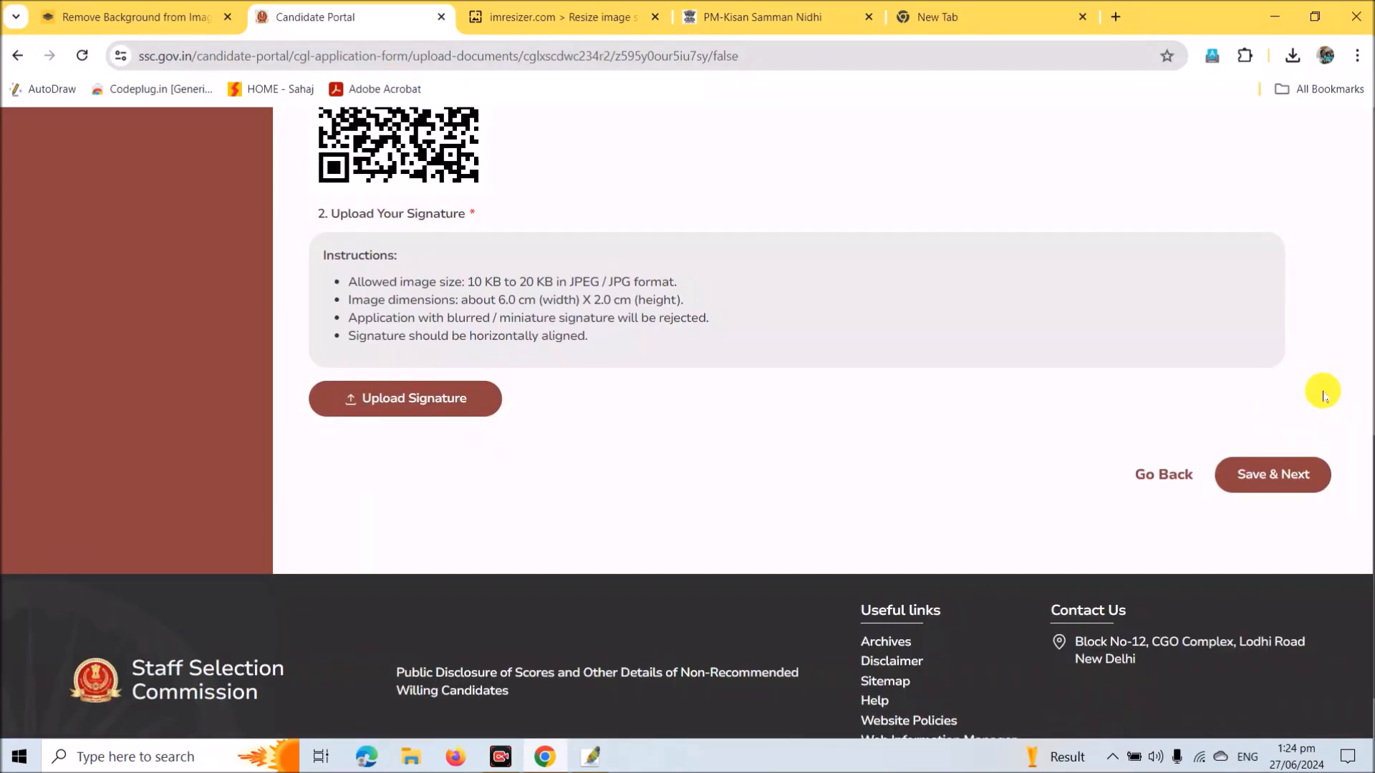
{"action": "left_click", "coordinate": [423, 402]}
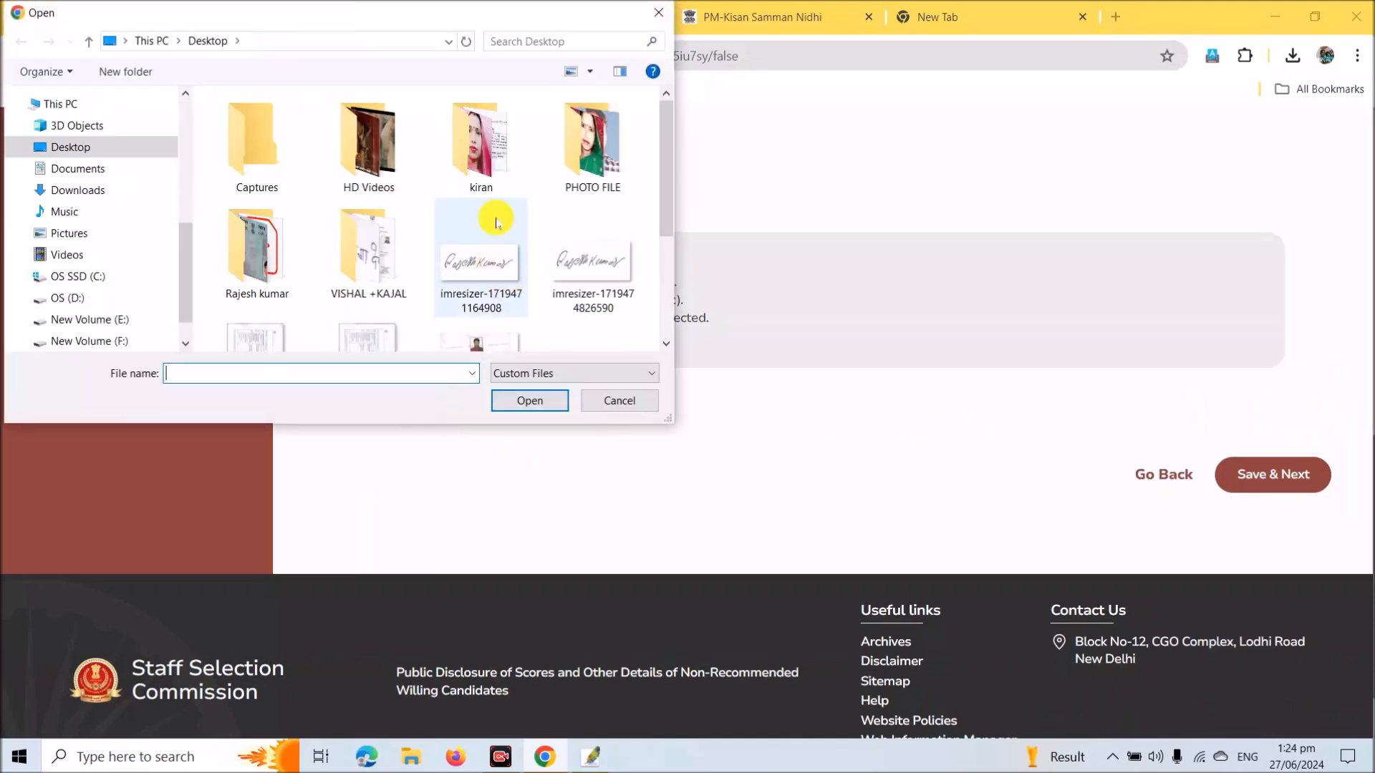
{"action": "scroll", "coordinate": [559, 218], "scroll_direction": "down", "scroll_amount": 1}
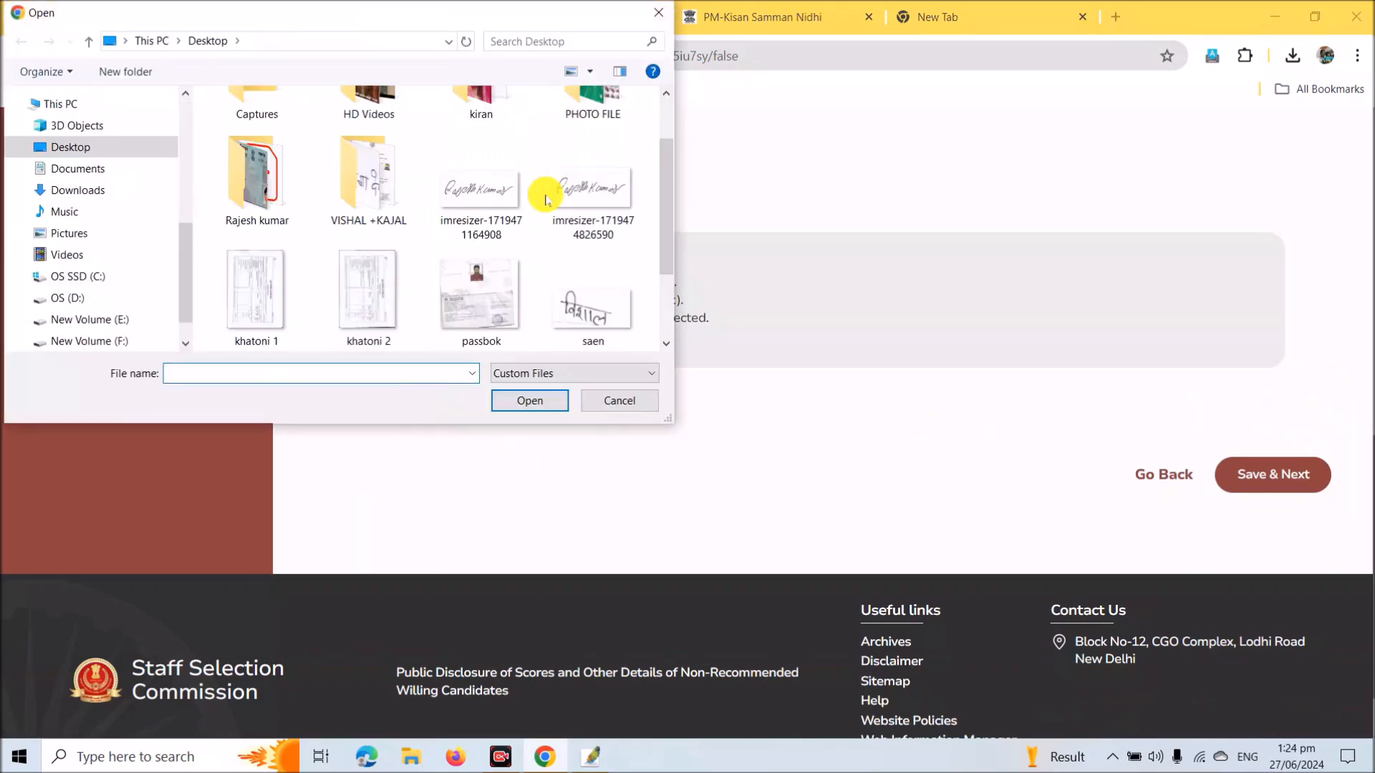
{"action": "left_click", "coordinate": [593, 213]}
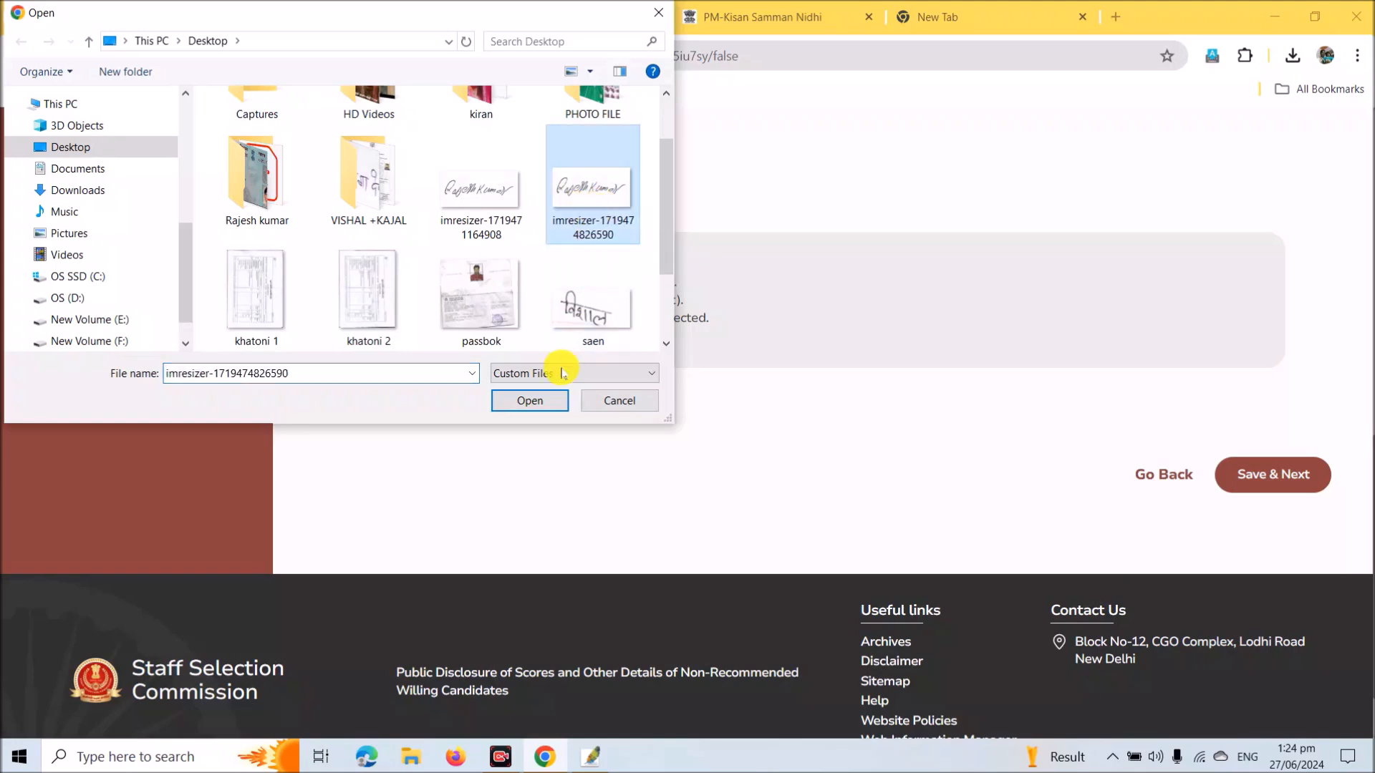
{"action": "left_click", "coordinate": [530, 400]}
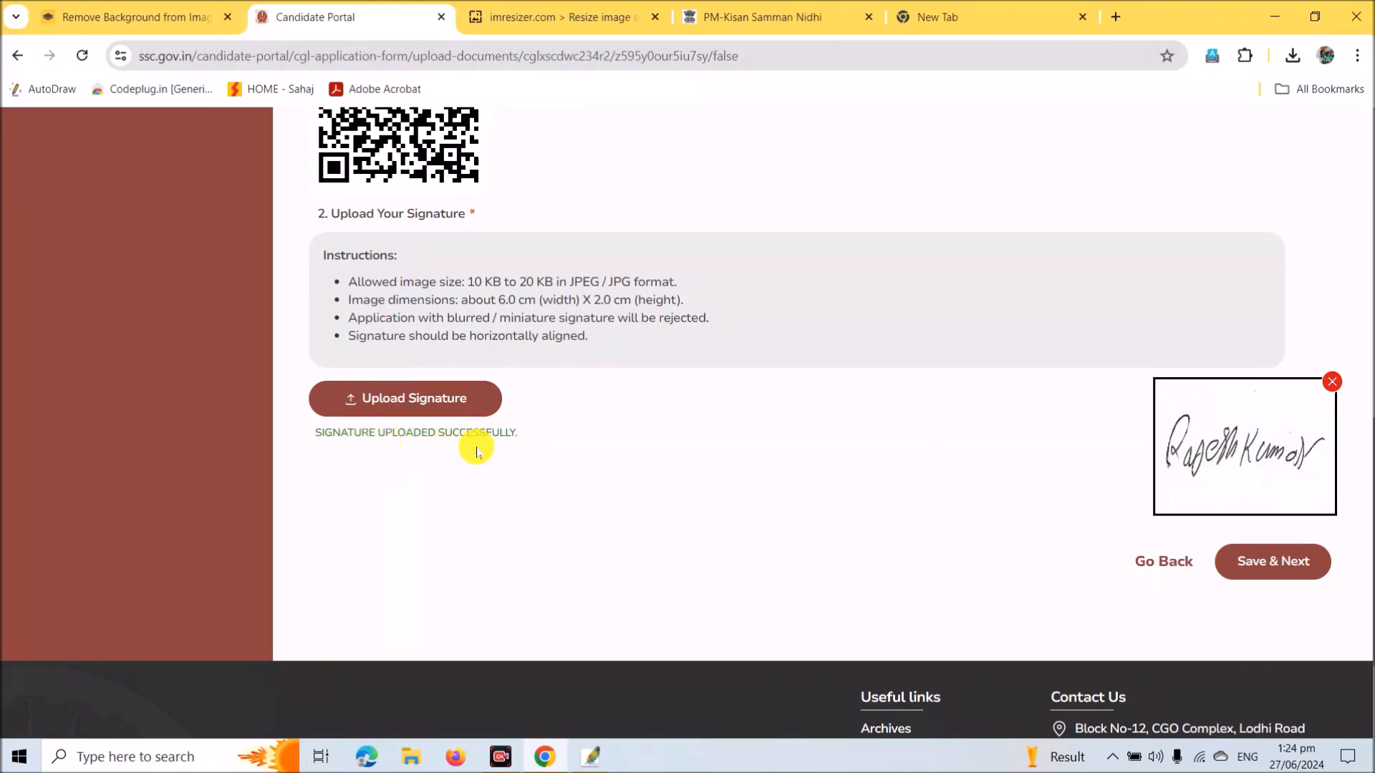
Check the uploaded signature, save the photo and signature, and continue to the form preview
{"action": "scroll", "coordinate": [1181, 501], "scroll_direction": "down", "scroll_amount": 1}
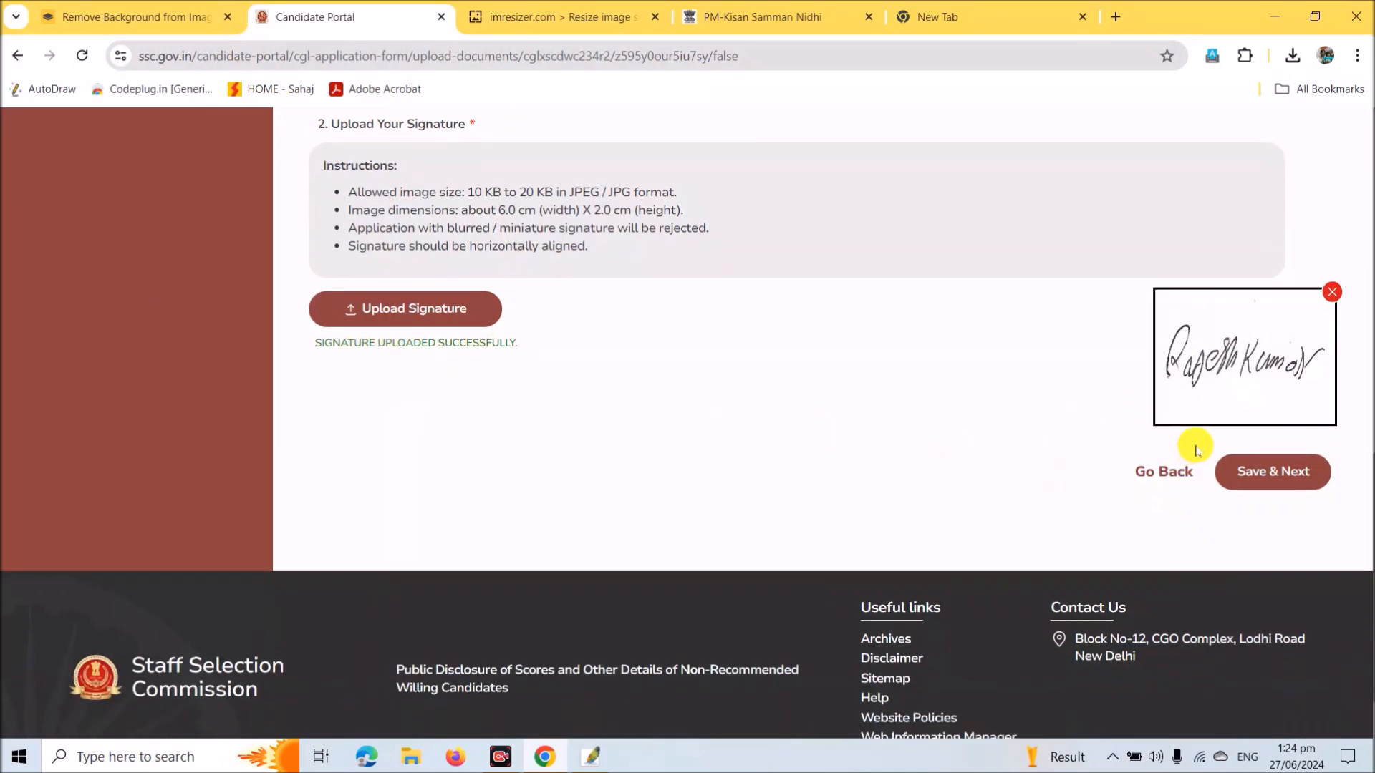
{"action": "scroll", "coordinate": [1210, 434], "scroll_direction": "up", "scroll_amount": 1}
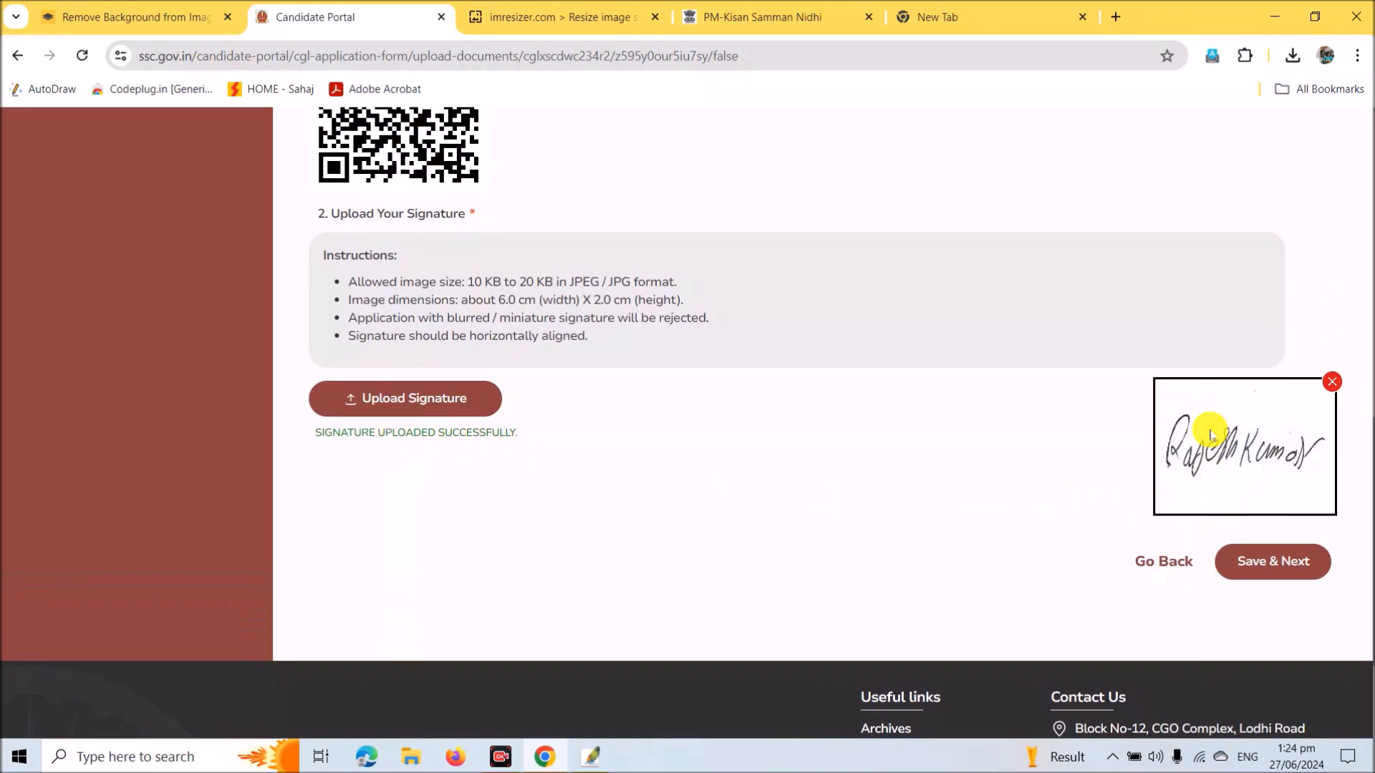
{"action": "scroll", "coordinate": [1209, 441], "scroll_direction": "up", "scroll_amount": 3}
{"action": "scroll", "coordinate": [1136, 461], "scroll_direction": "down", "scroll_amount": 3}
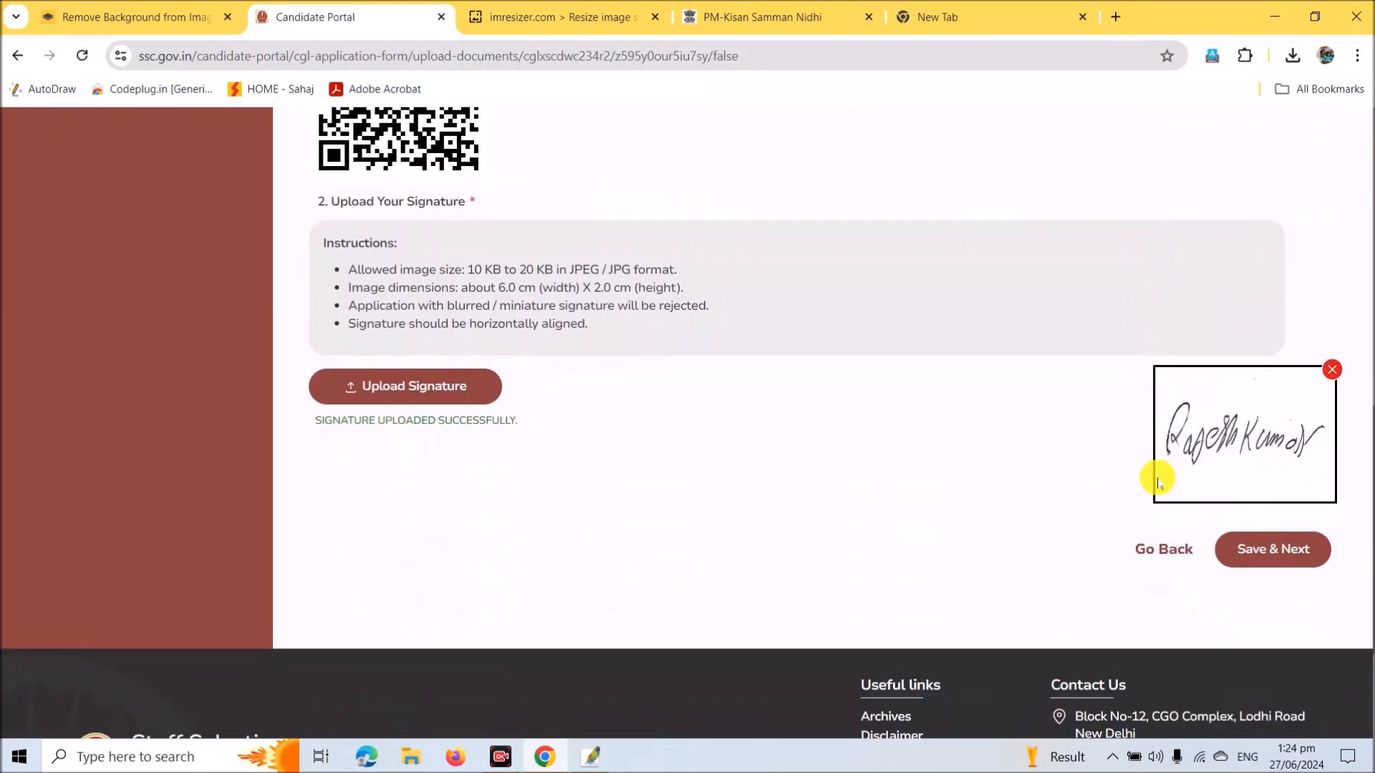
{"action": "scroll", "coordinate": [1158, 481], "scroll_direction": "down", "scroll_amount": 1}
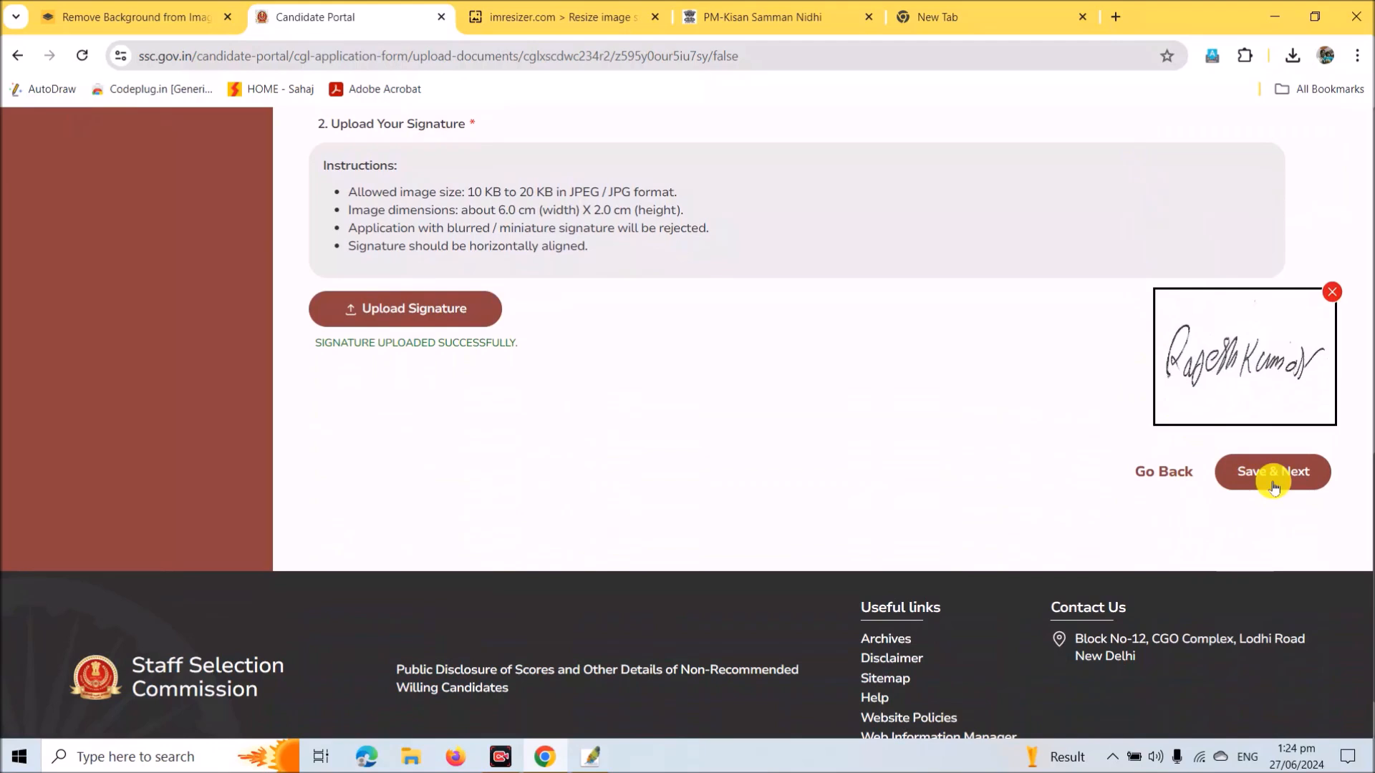
{"action": "left_click", "coordinate": [1274, 478]}
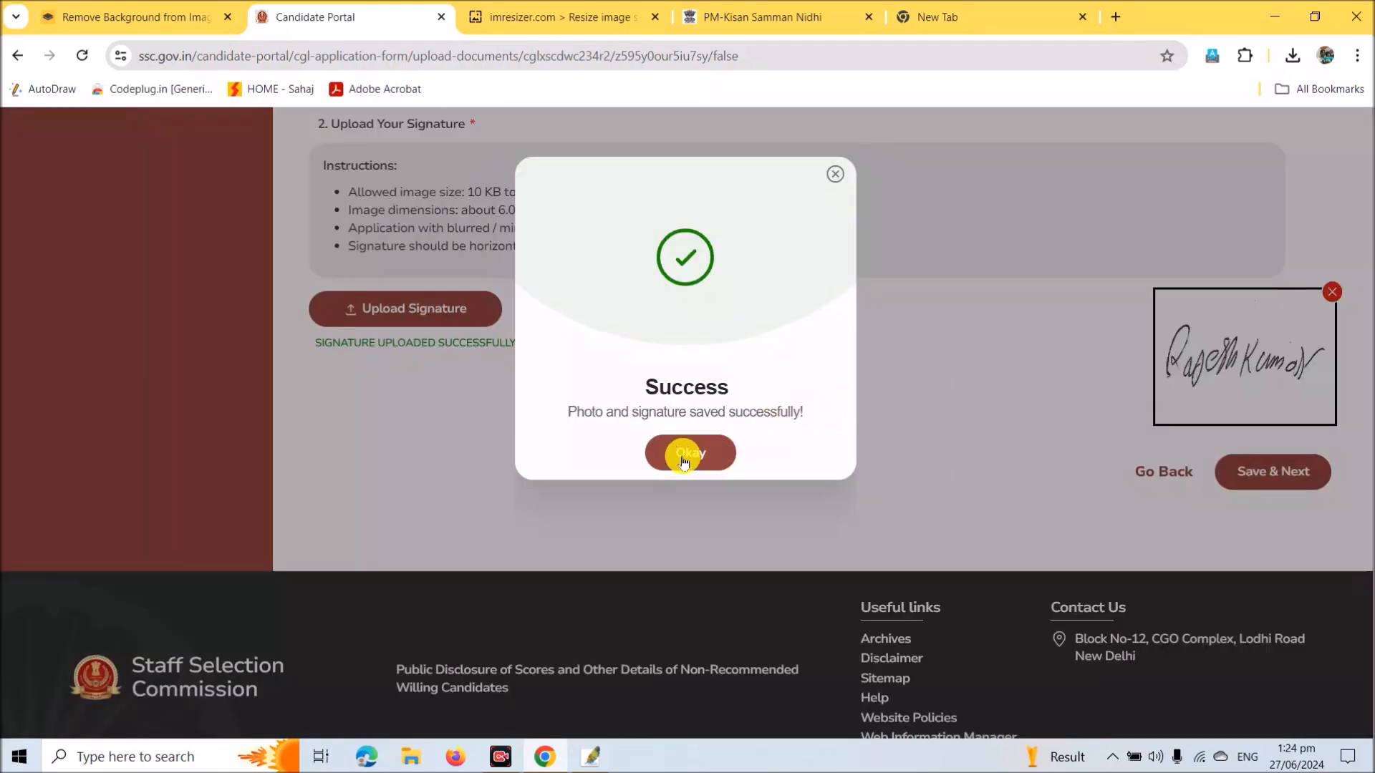
{"action": "left_click", "coordinate": [683, 458]}
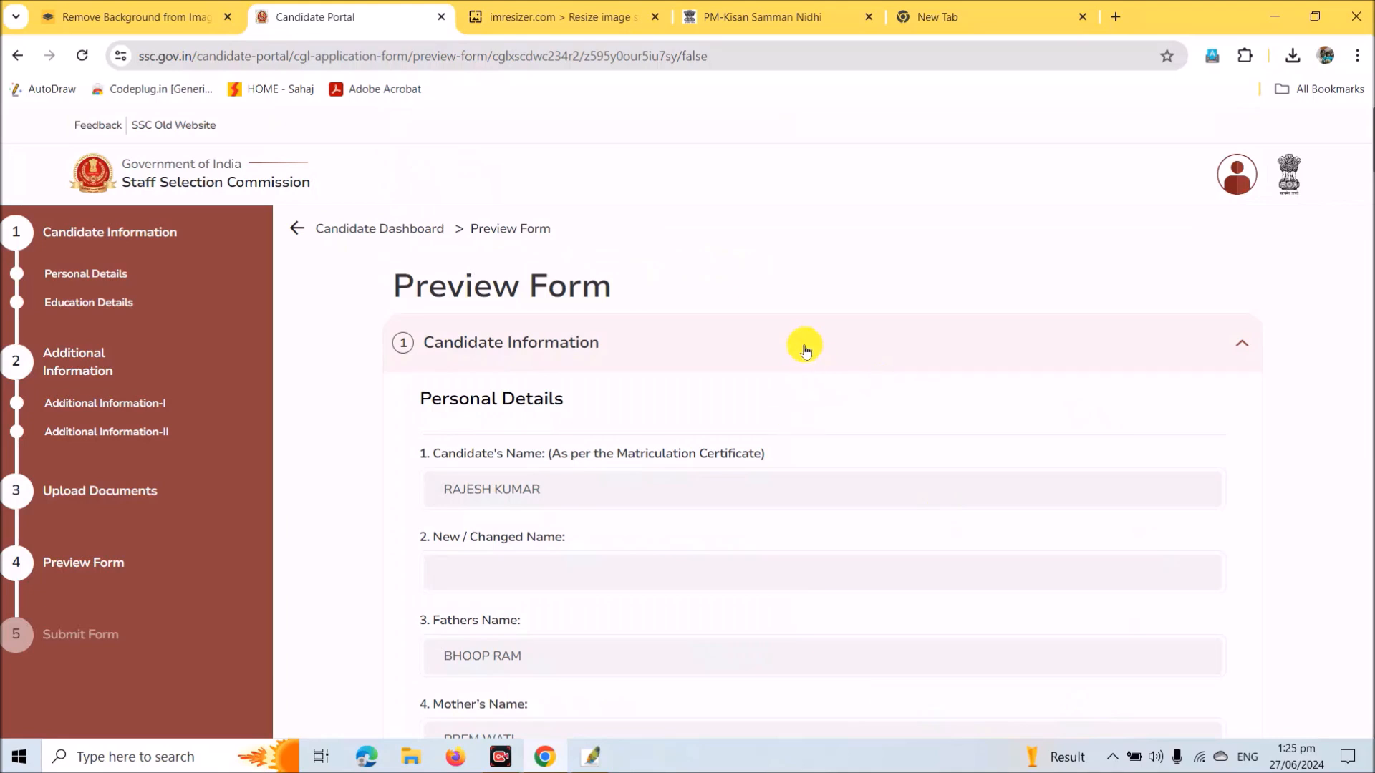
Review the previewed personal, educational and additional details, examination centre preferences, and the uploaded photo and signature
{"action": "scroll", "coordinate": [816, 343], "scroll_direction": "down", "scroll_amount": 5}
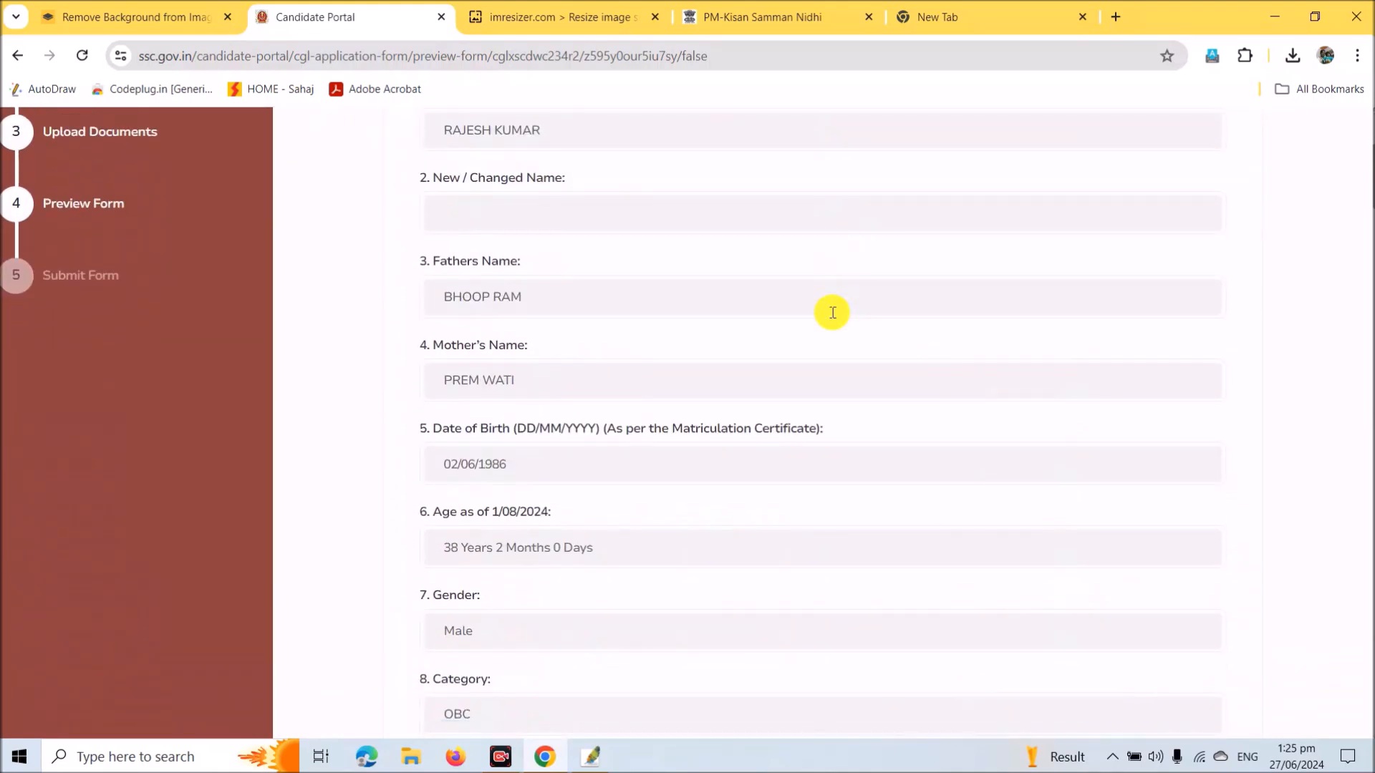
{"action": "scroll", "coordinate": [832, 318], "scroll_direction": "down", "scroll_amount": 12}
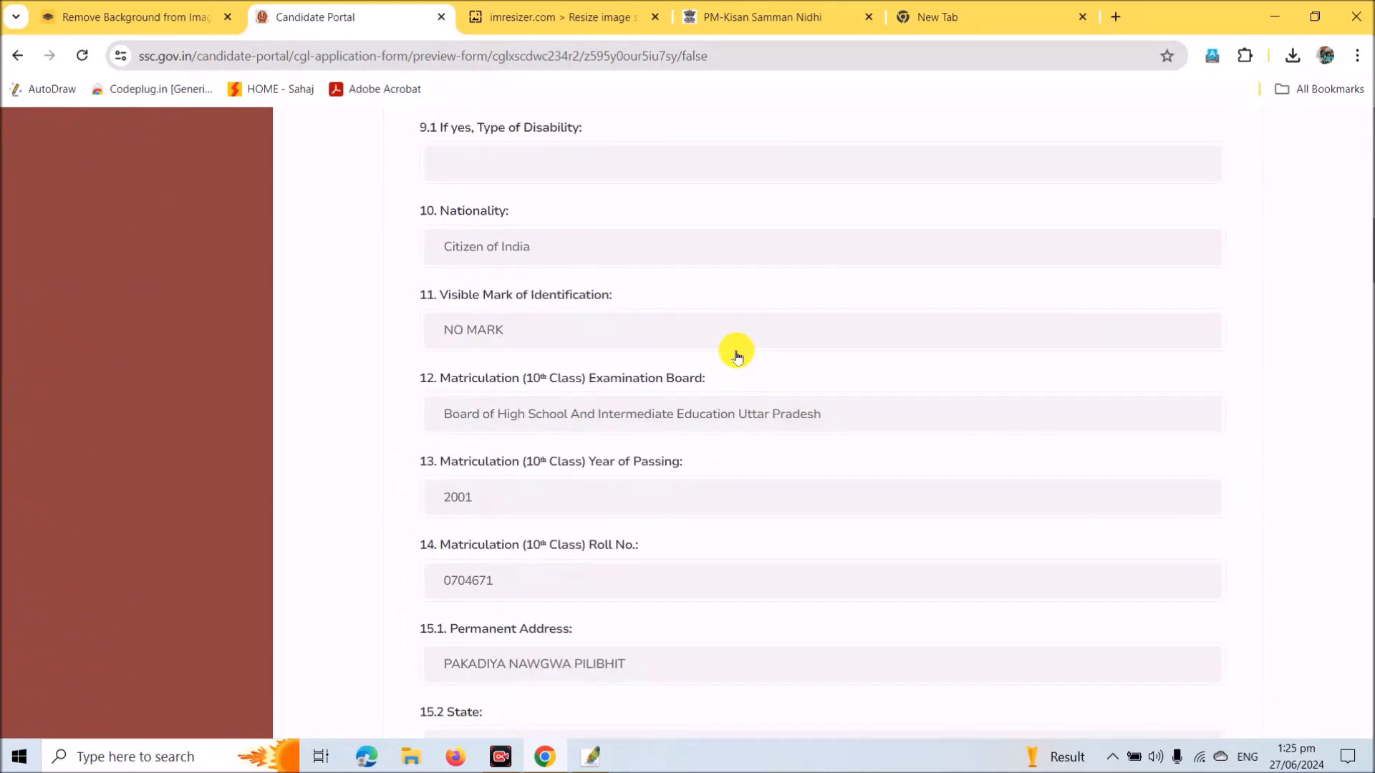
{"action": "scroll", "coordinate": [961, 319], "scroll_direction": "down", "scroll_amount": 11}
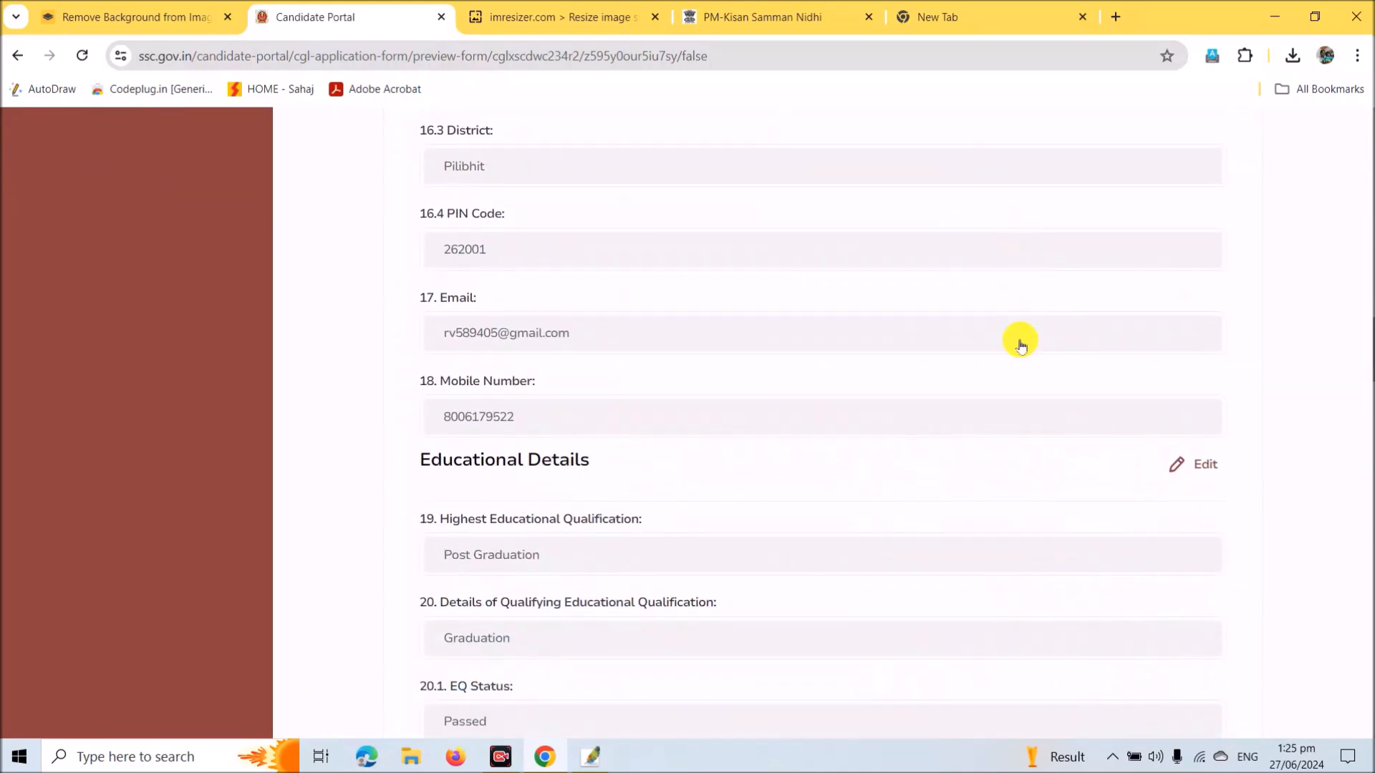
{"action": "scroll", "coordinate": [1032, 372], "scroll_direction": "down", "scroll_amount": 1}
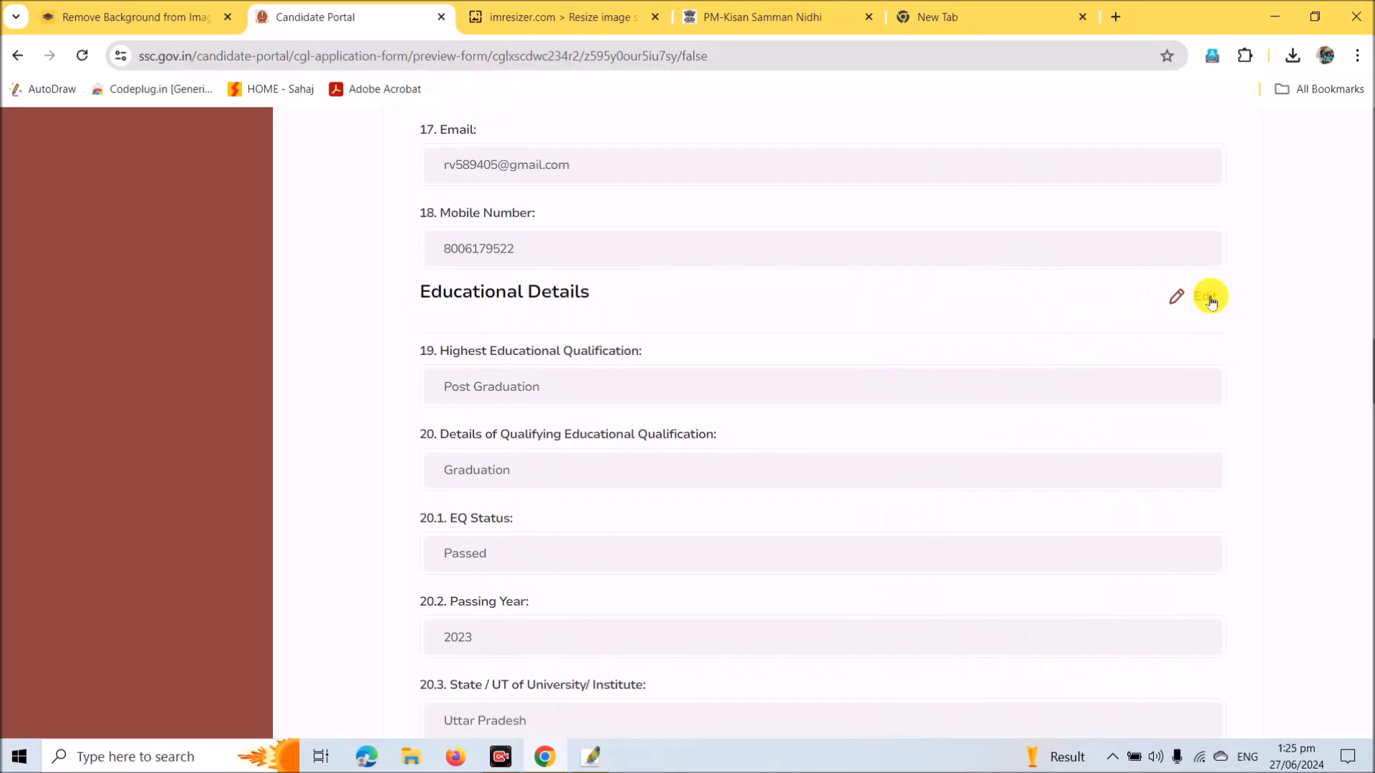
{"action": "scroll", "coordinate": [1210, 301], "scroll_direction": "down", "scroll_amount": 1}
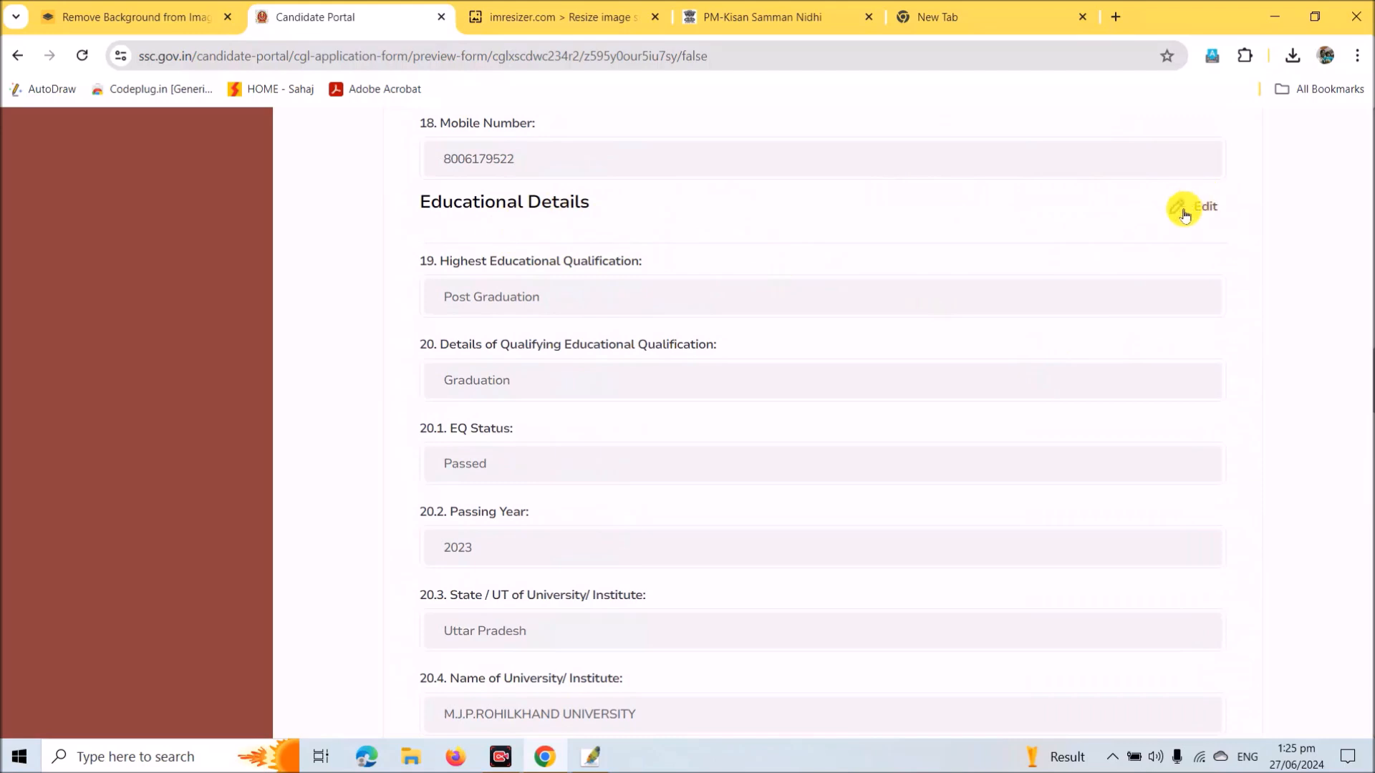
{"action": "scroll", "coordinate": [1191, 307], "scroll_direction": "down", "scroll_amount": 5}
{"action": "scroll", "coordinate": [1190, 307], "scroll_direction": "down", "scroll_amount": 3}
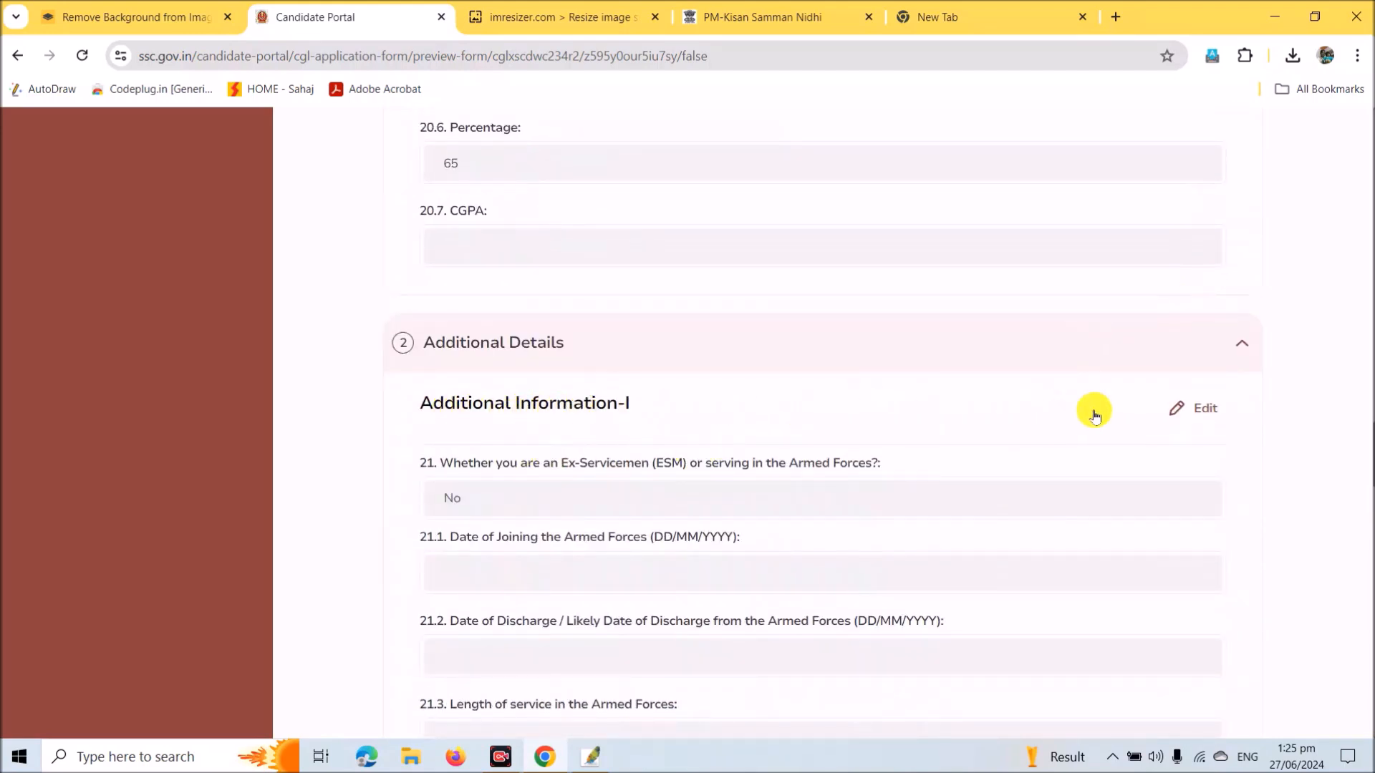
{"action": "scroll", "coordinate": [1001, 393], "scroll_direction": "down", "scroll_amount": 12}
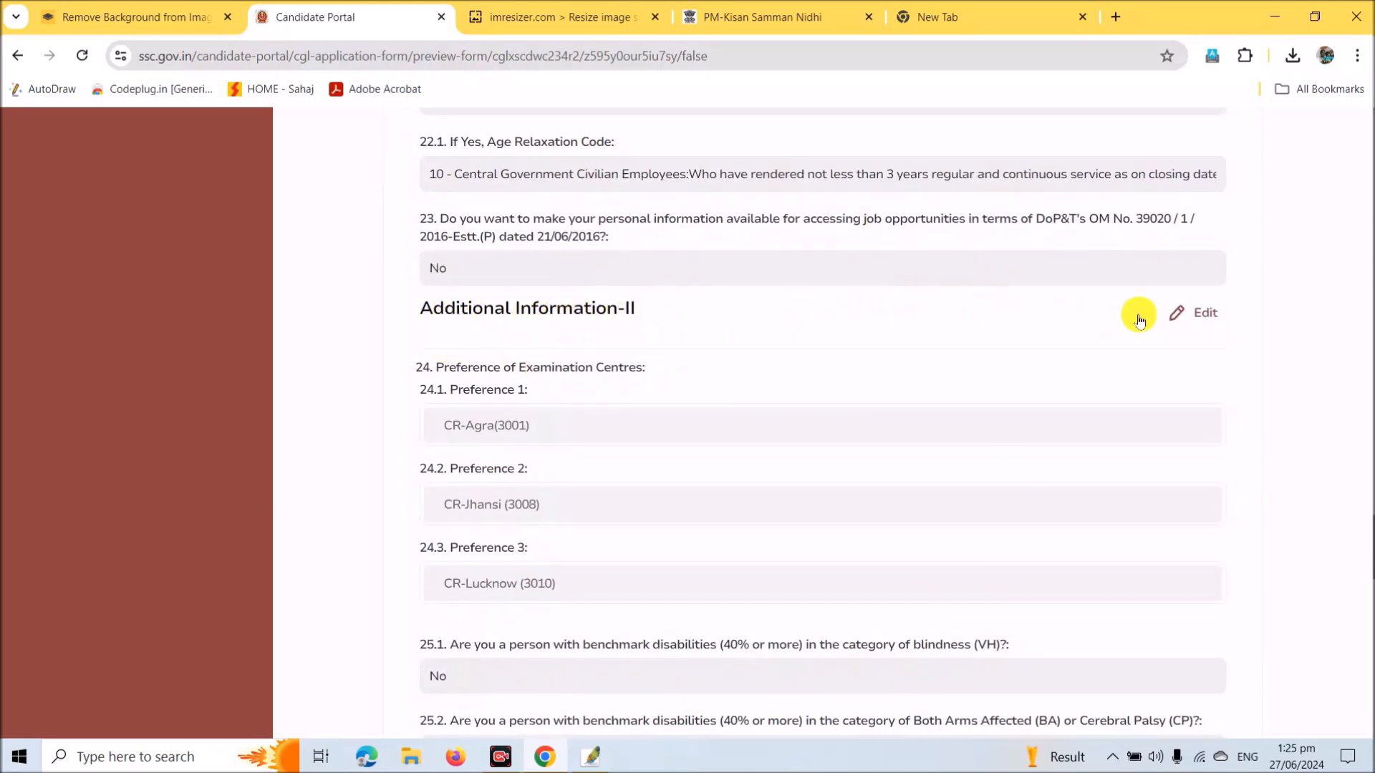
{"action": "scroll", "coordinate": [1161, 320], "scroll_direction": "down", "scroll_amount": 1}
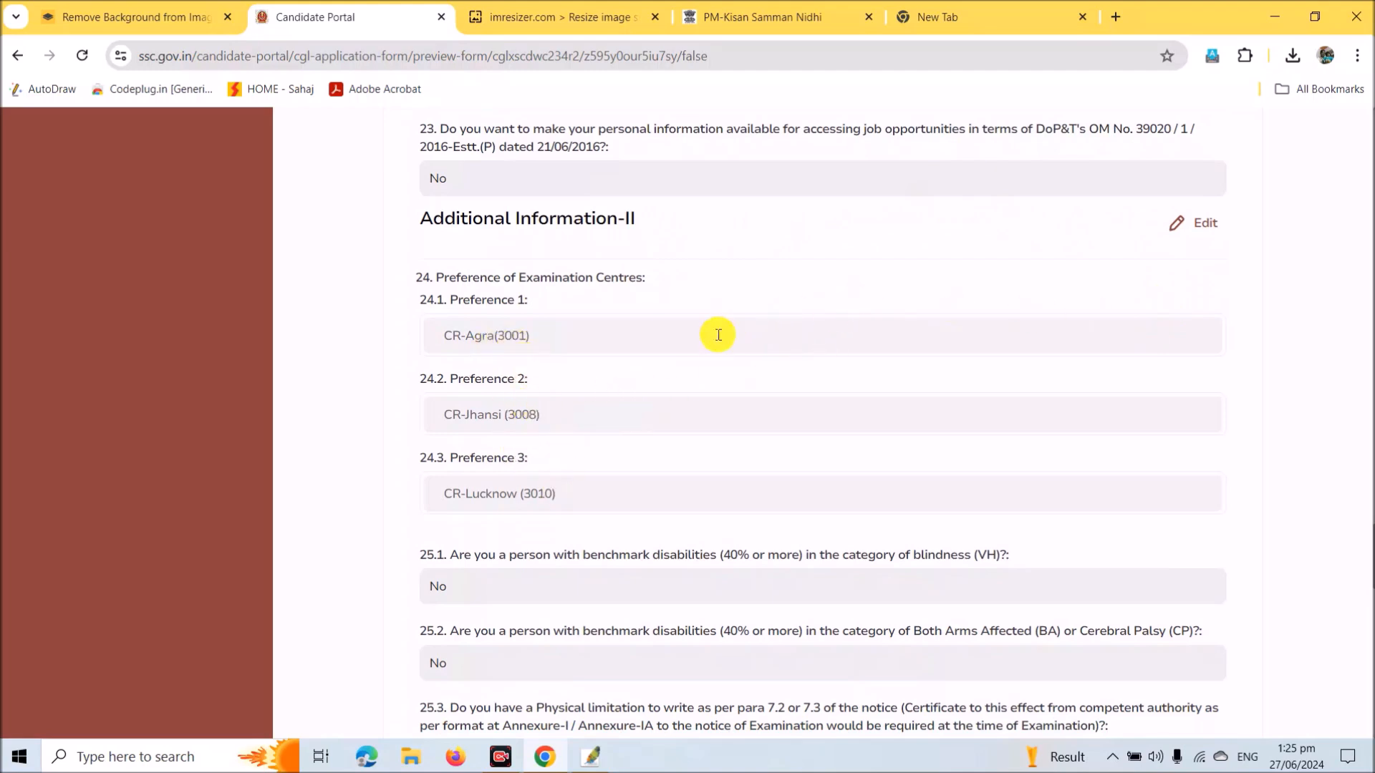
{"action": "scroll", "coordinate": [716, 333], "scroll_direction": "down", "scroll_amount": 1}
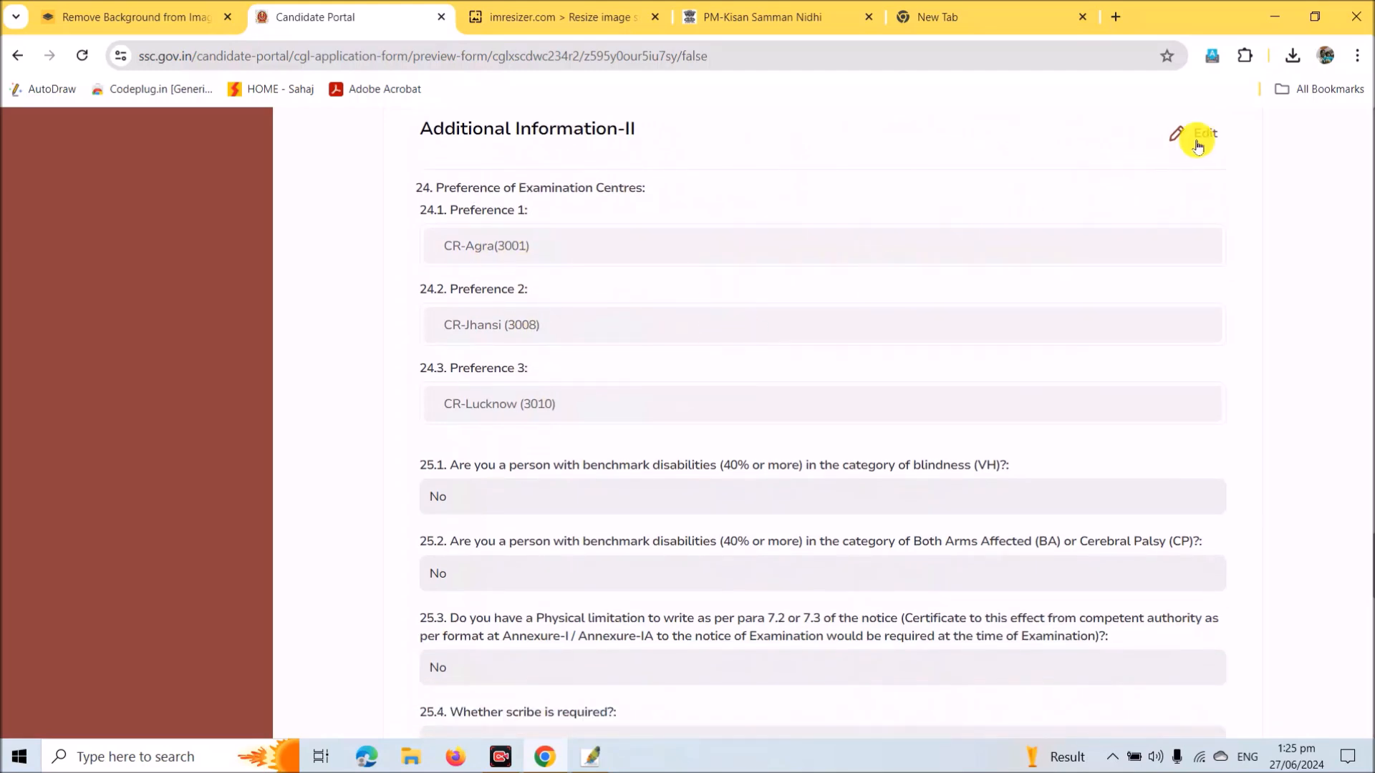
{"action": "scroll", "coordinate": [913, 330], "scroll_direction": "down", "scroll_amount": 3}
{"action": "scroll", "coordinate": [913, 330], "scroll_direction": "down", "scroll_amount": 10}
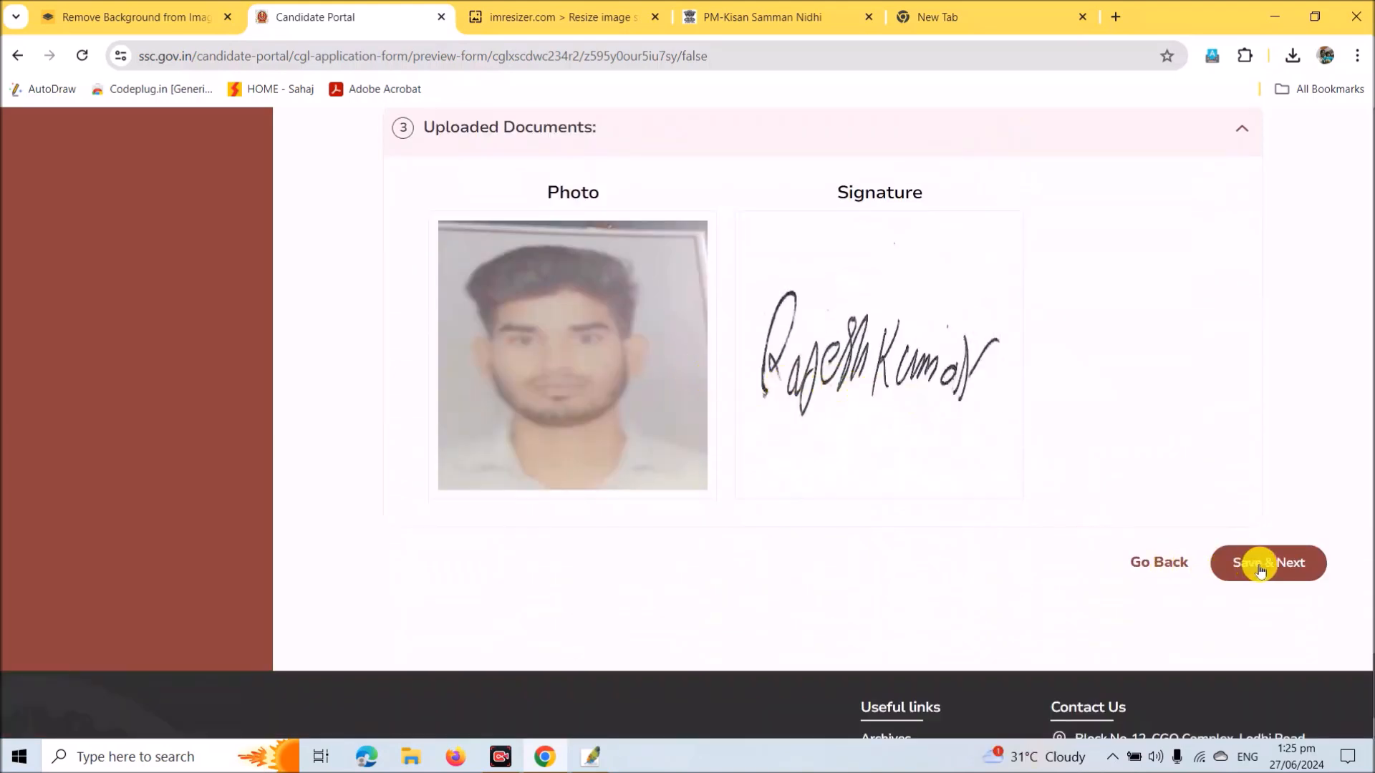
Save the previewed form, agree to the declaration, enter the displayed captcha code, and submit the application
{"action": "left_click", "coordinate": [1260, 570]}
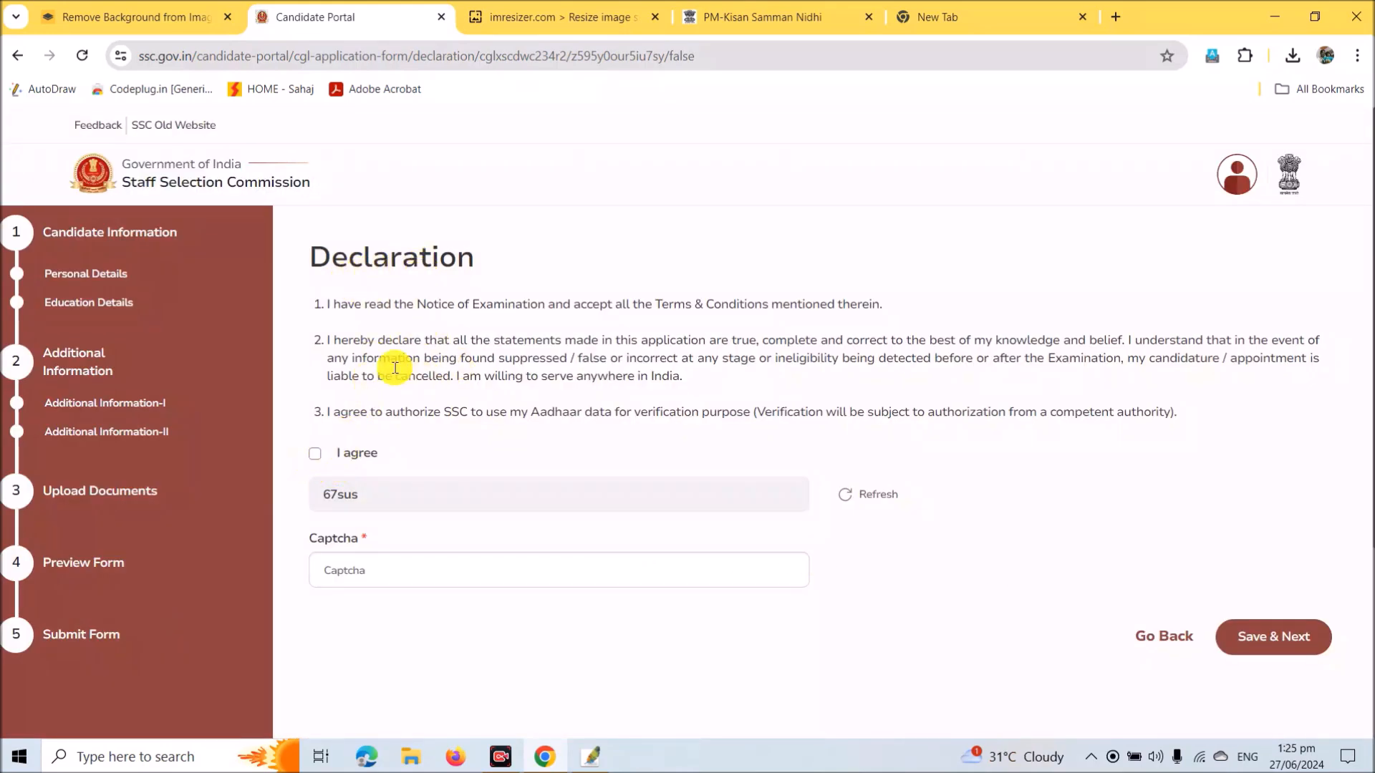
{"action": "left_click", "coordinate": [314, 455]}
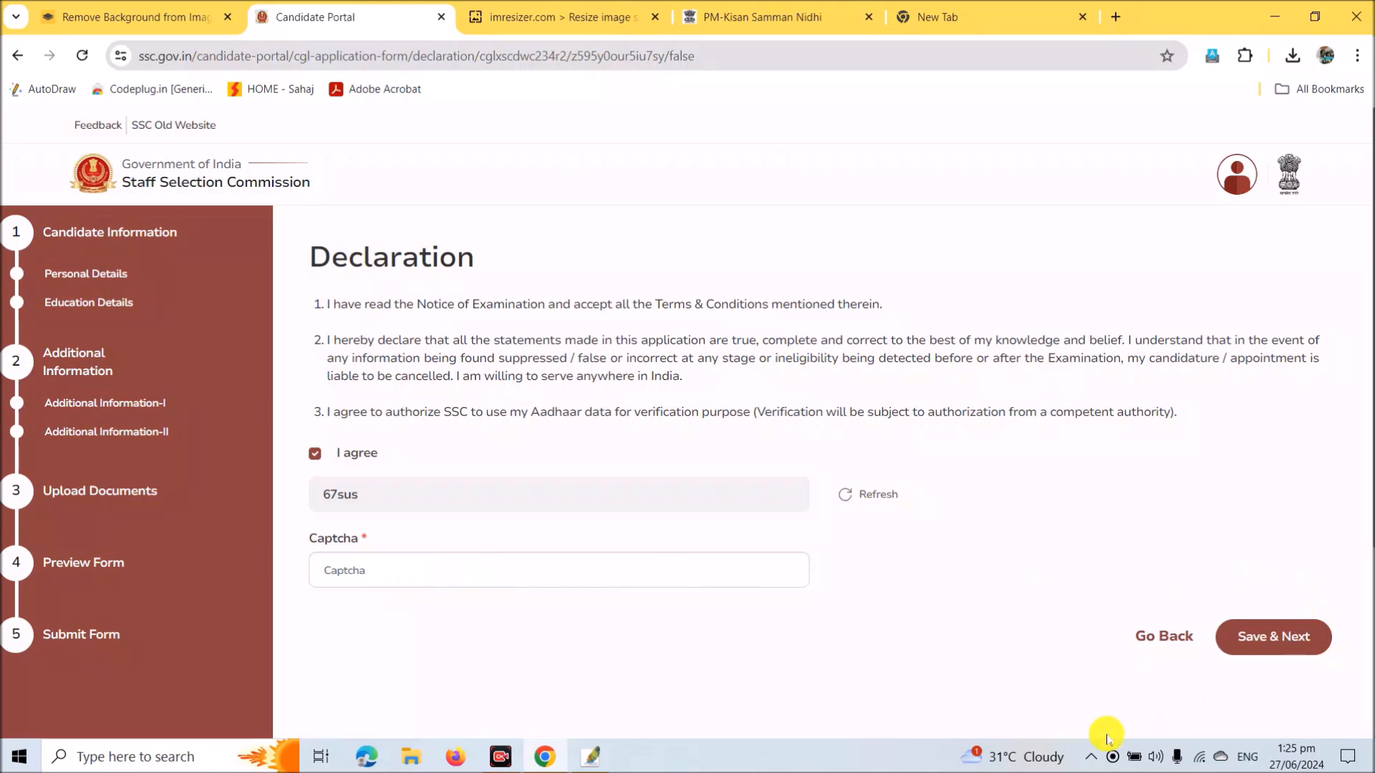
{"action": "type", "text": "67sus"}
{"action": "scroll", "coordinate": [1087, 727], "scroll_direction": "down", "scroll_amount": 1}
{"action": "key", "text": "Return"}
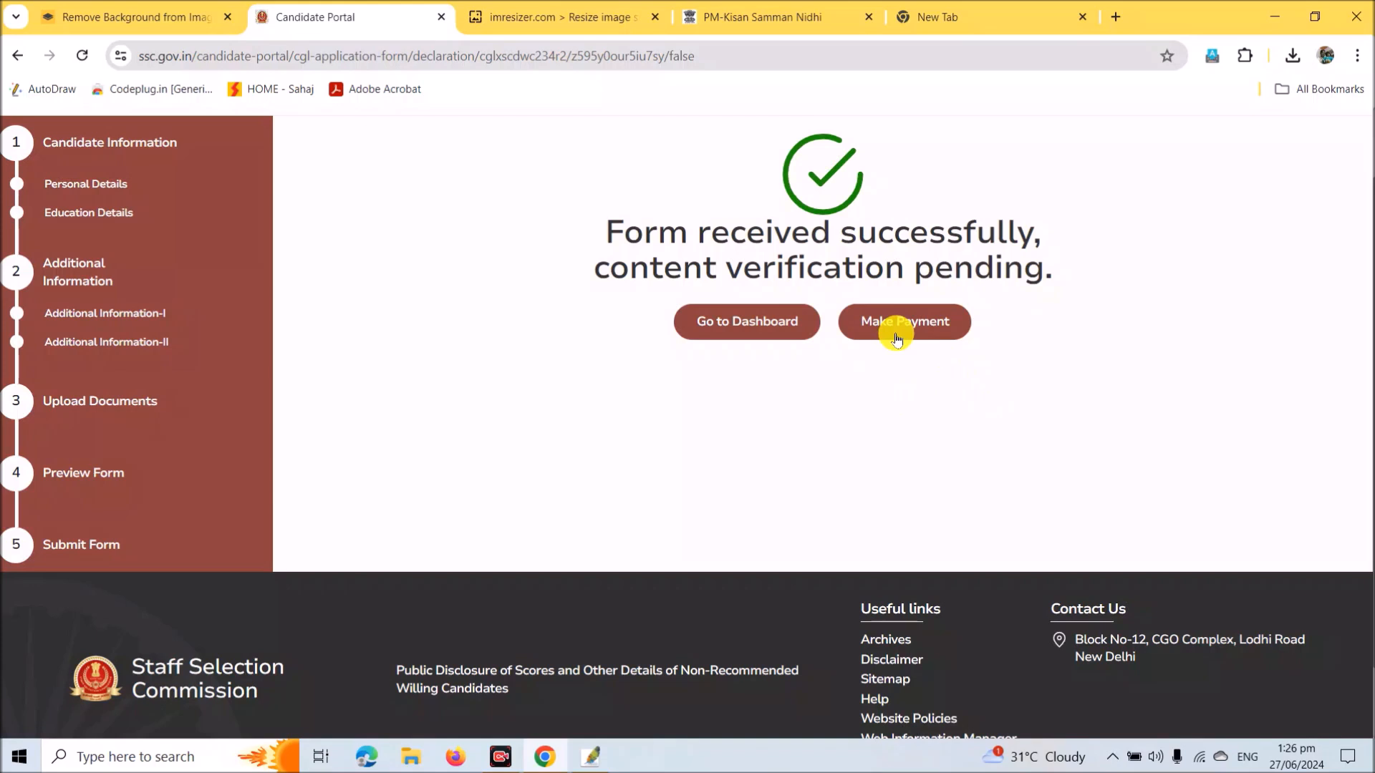
Start the online payment of the application fee and proceed to the SBI payment gateway
{"action": "scroll", "coordinate": [1053, 405], "scroll_direction": "up", "scroll_amount": 1}
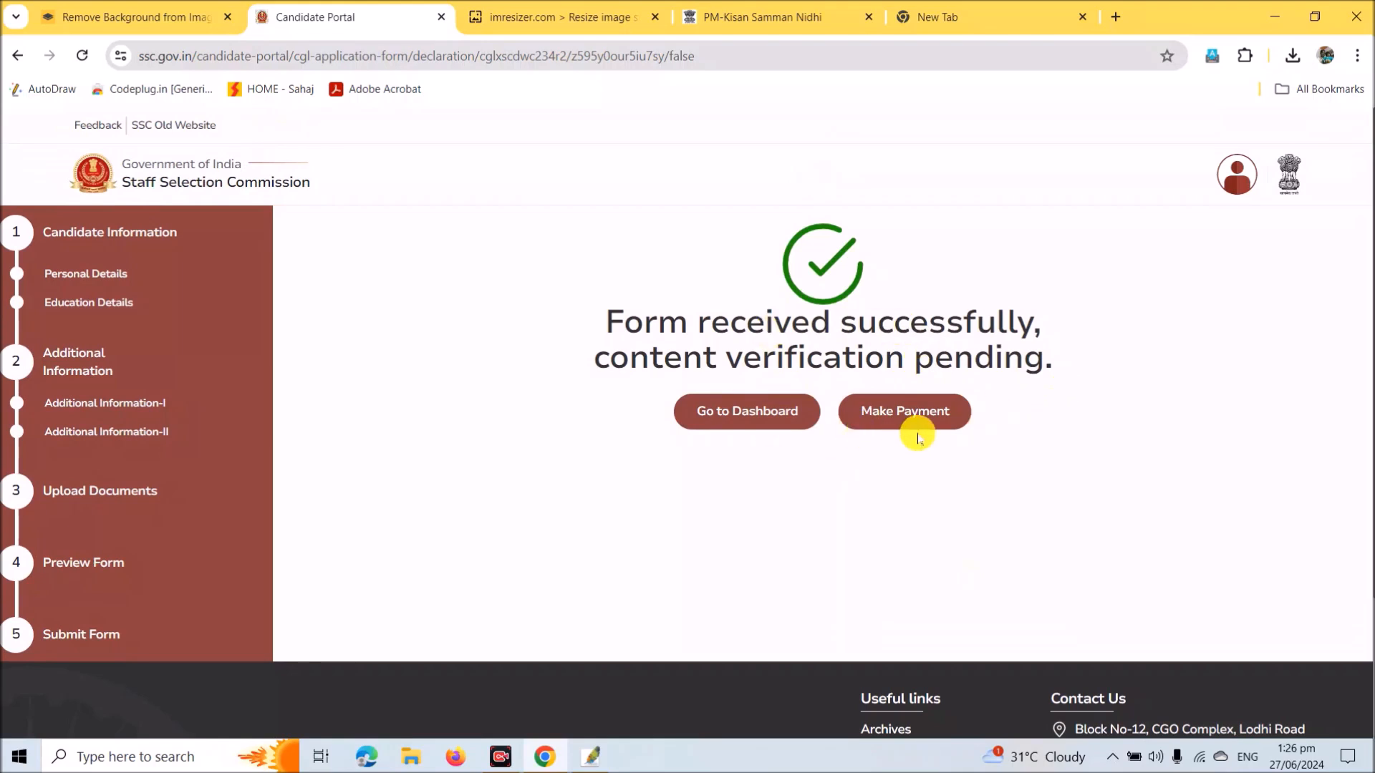
{"action": "scroll", "coordinate": [919, 437], "scroll_direction": "down", "scroll_amount": 1}
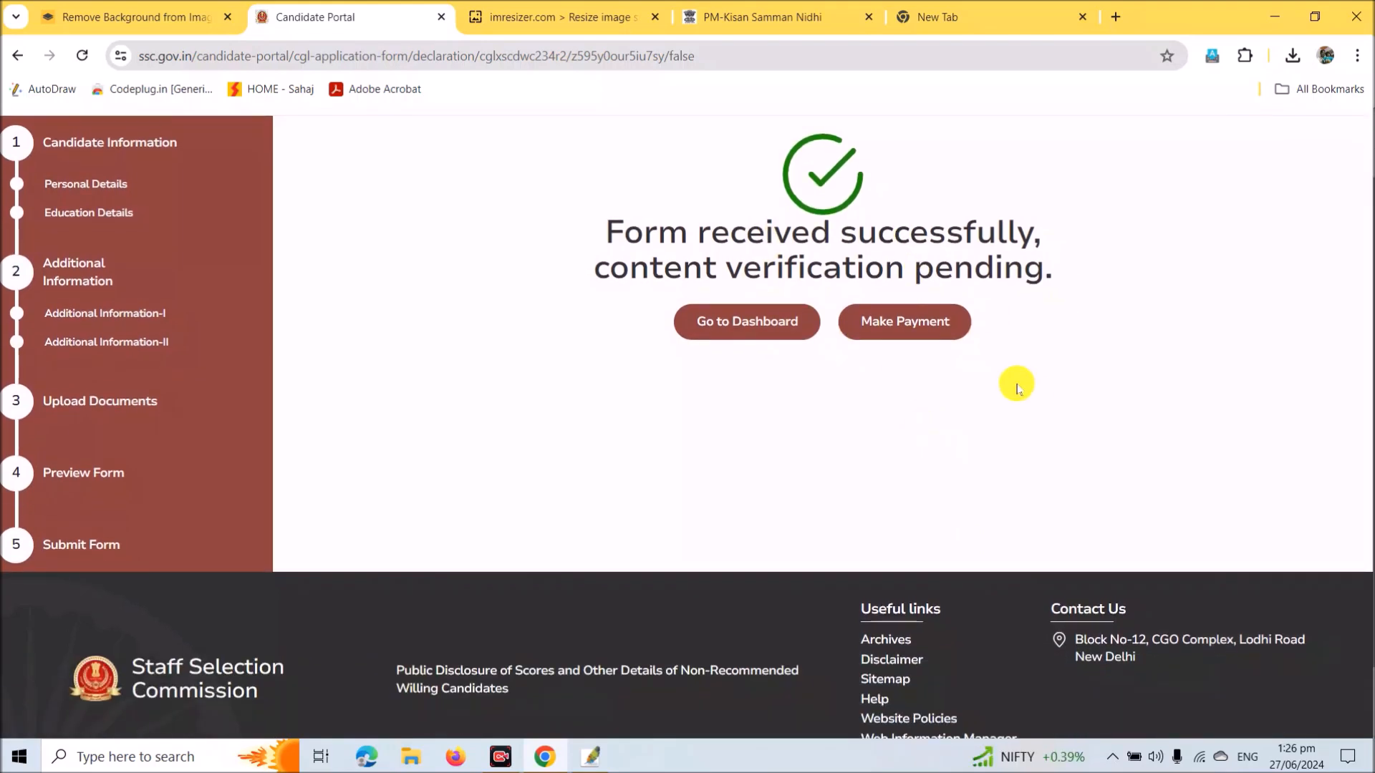
{"action": "scroll", "coordinate": [1016, 387], "scroll_direction": "up", "scroll_amount": 1}
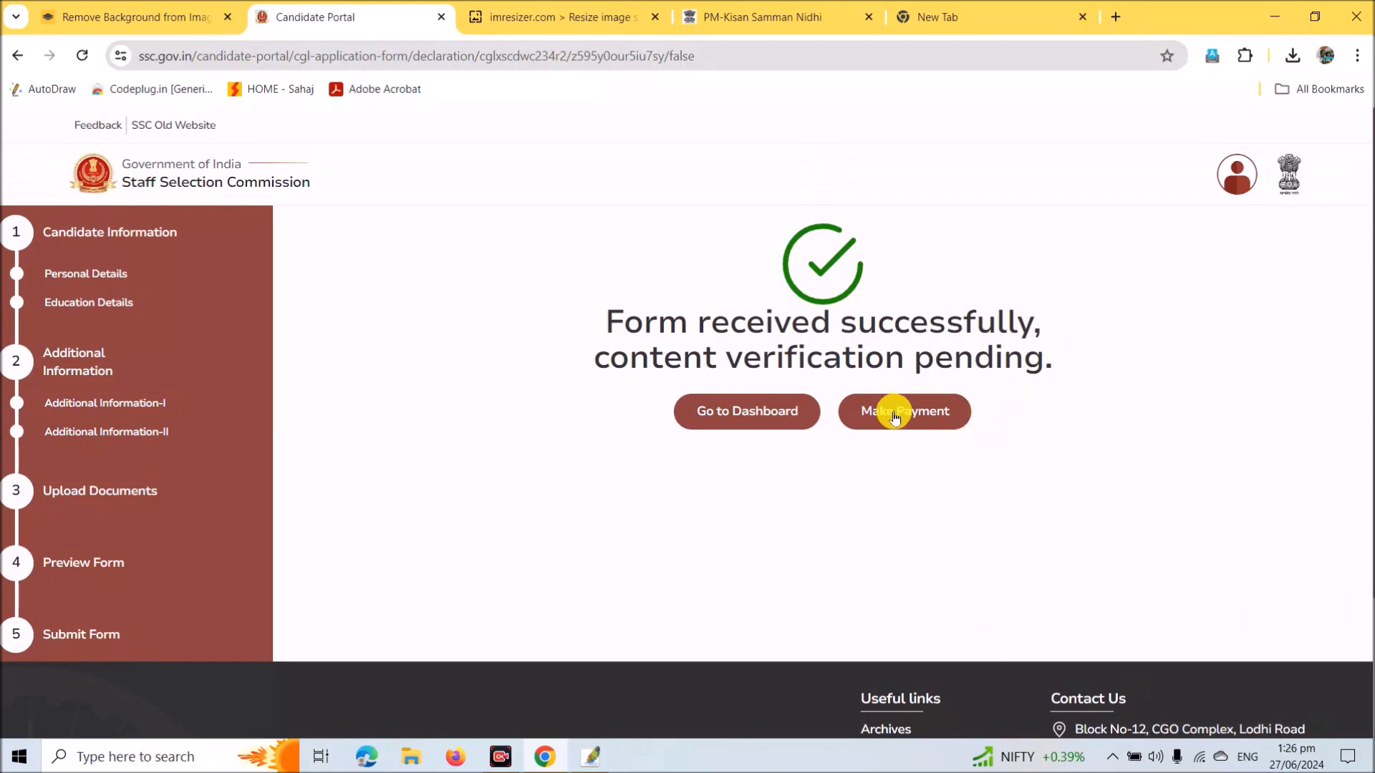
{"action": "left_click", "coordinate": [922, 421]}
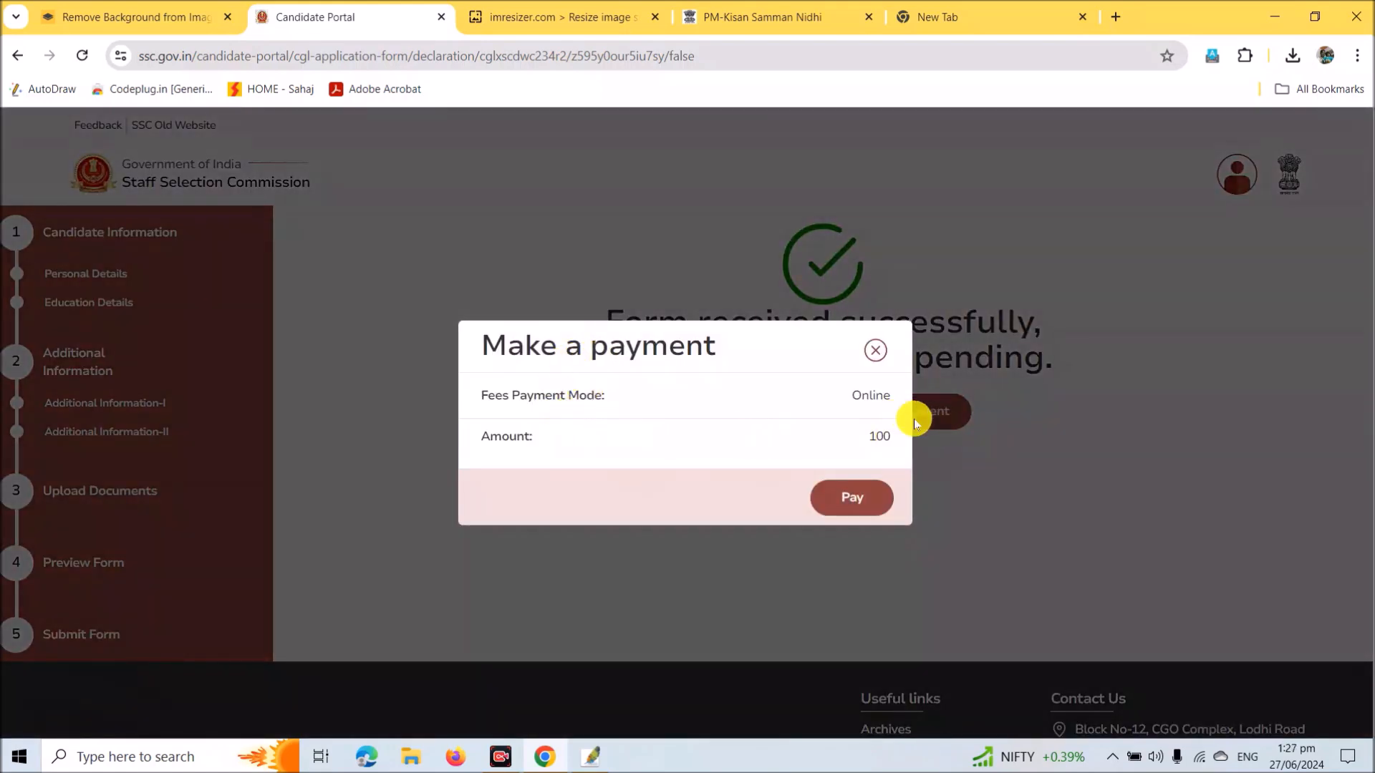
{"action": "left_click", "coordinate": [854, 498]}
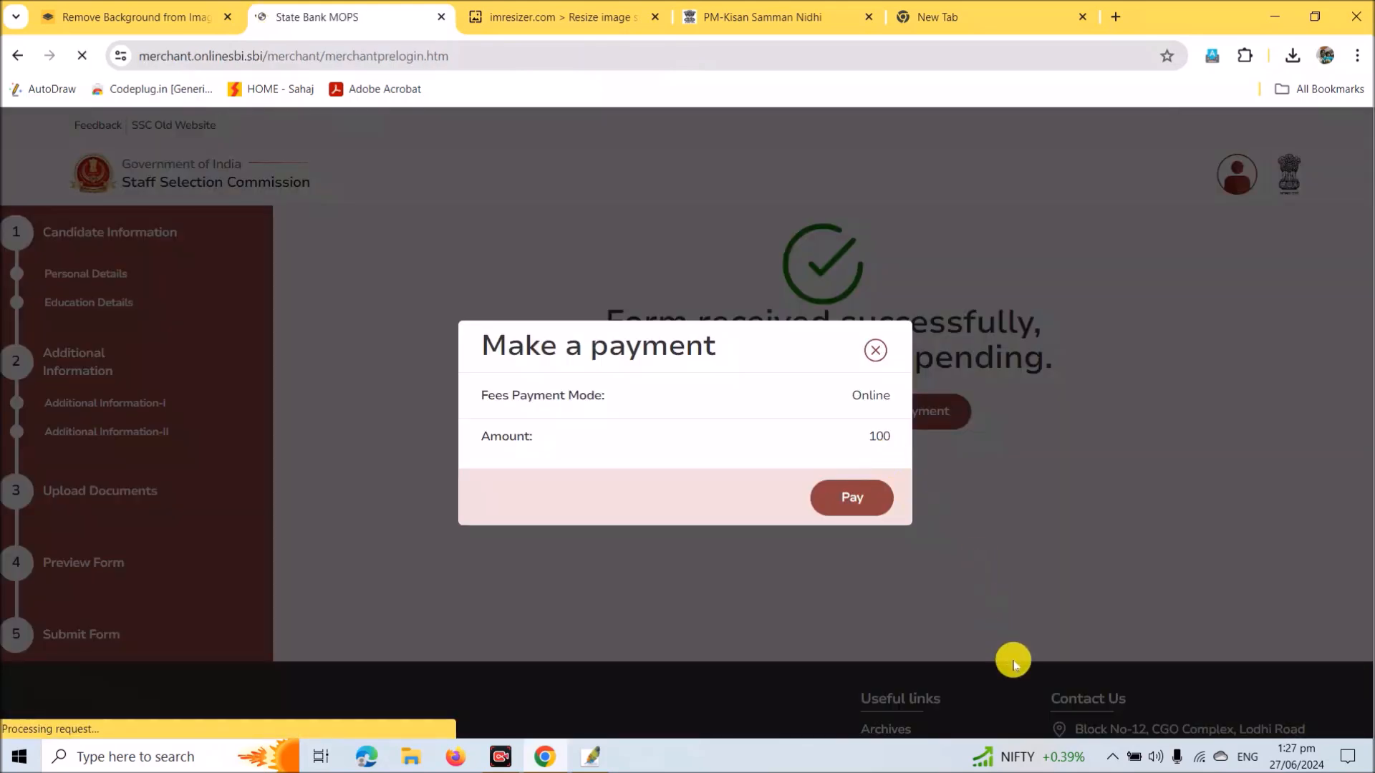
Choose Other Bank Debit Cards as the payment mode and confirm the SSC_FEE payment details on both confirmation pages
{"action": "scroll", "coordinate": [752, 406], "scroll_direction": "down", "scroll_amount": 1}
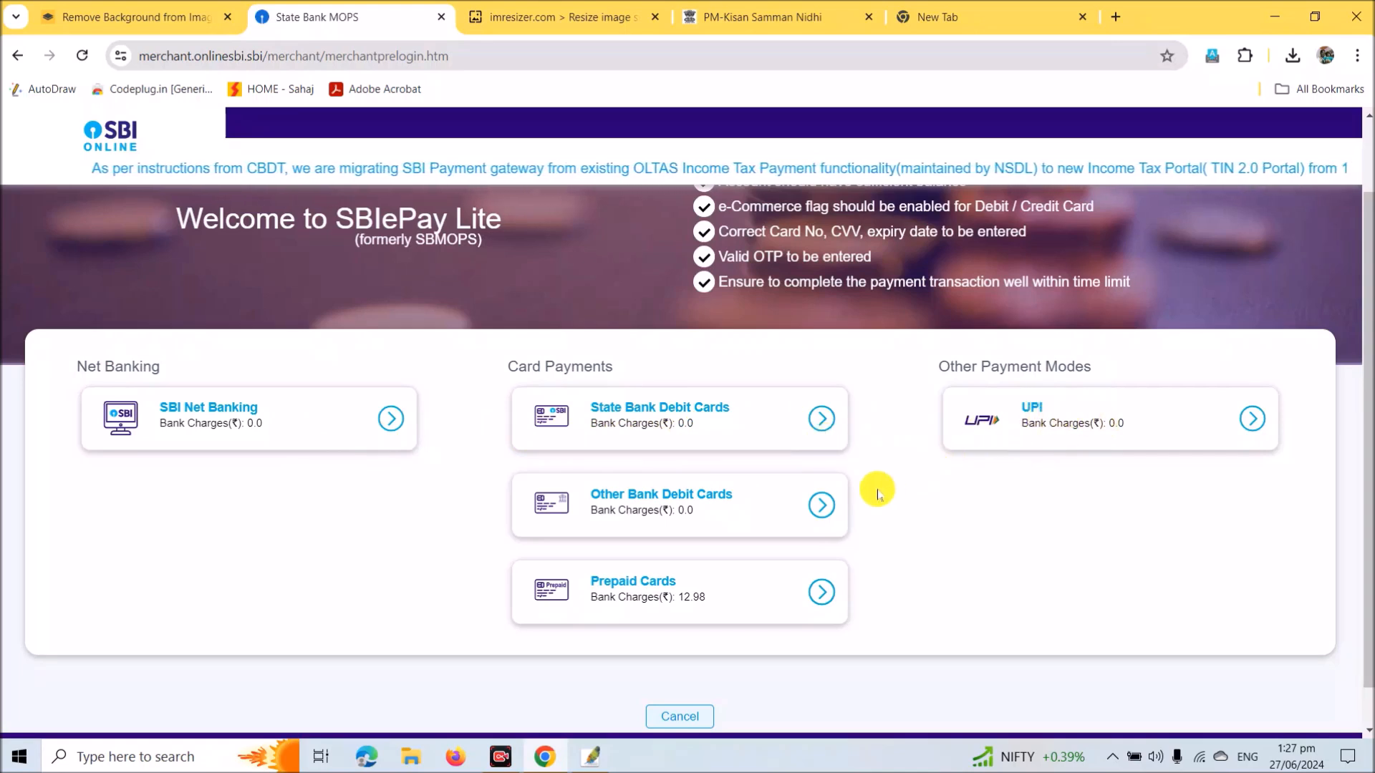
{"action": "left_click", "coordinate": [652, 505]}
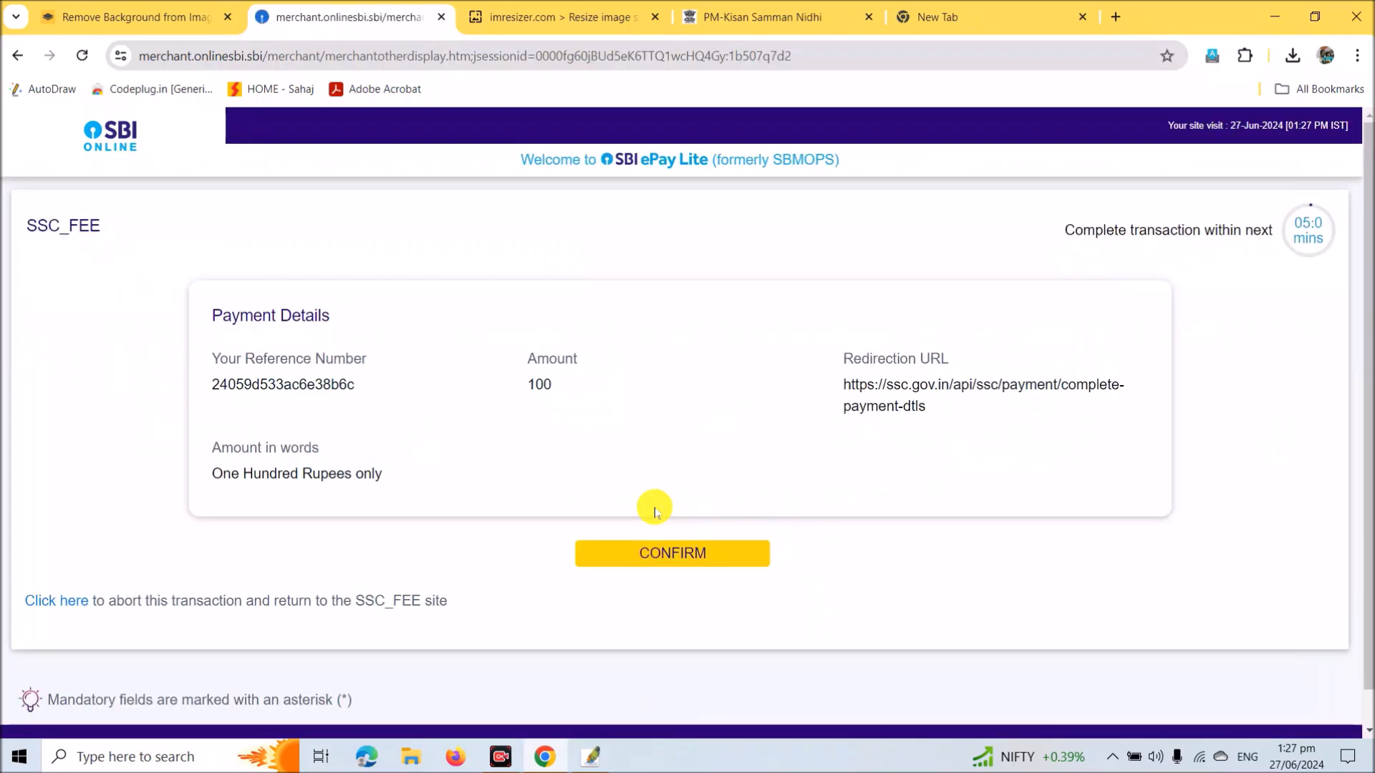
{"action": "scroll", "coordinate": [573, 462], "scroll_direction": "down", "scroll_amount": 1}
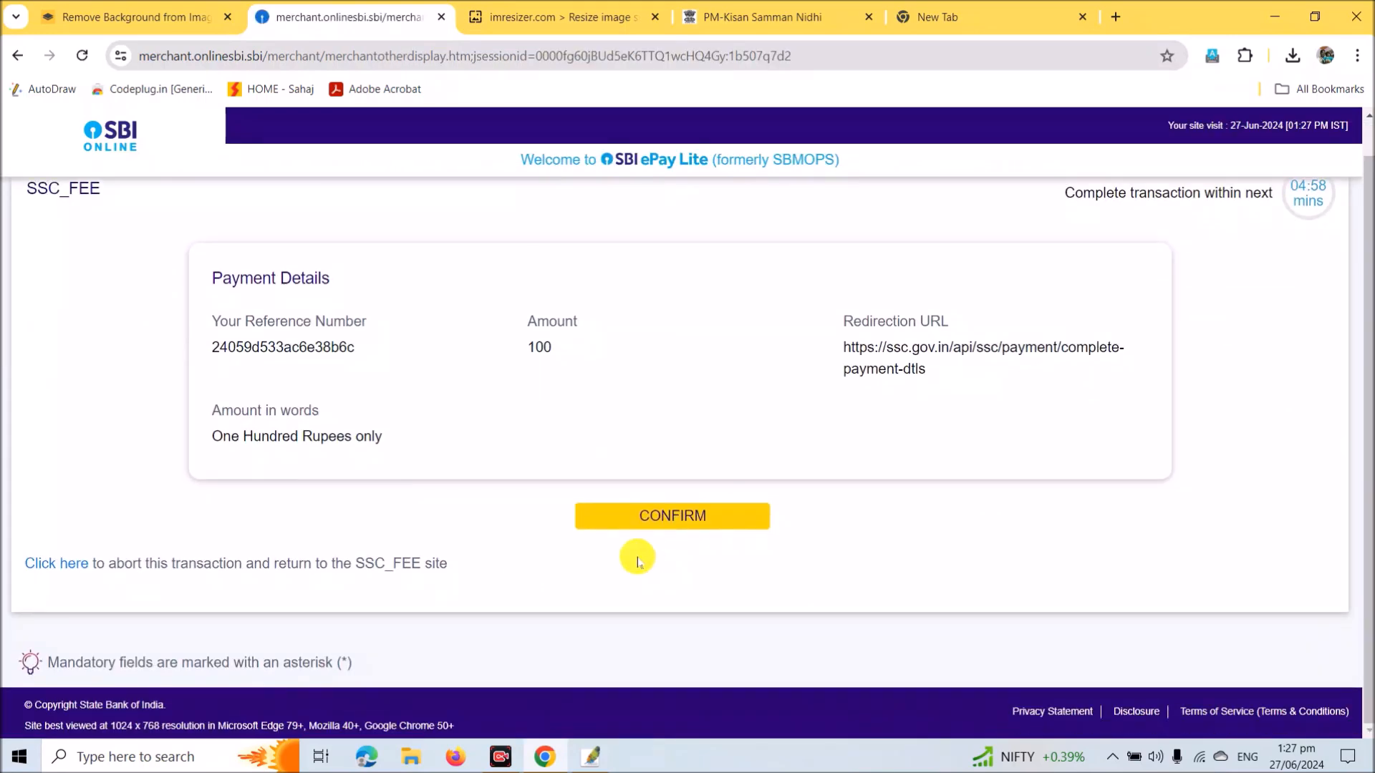
{"action": "left_click", "coordinate": [686, 530]}
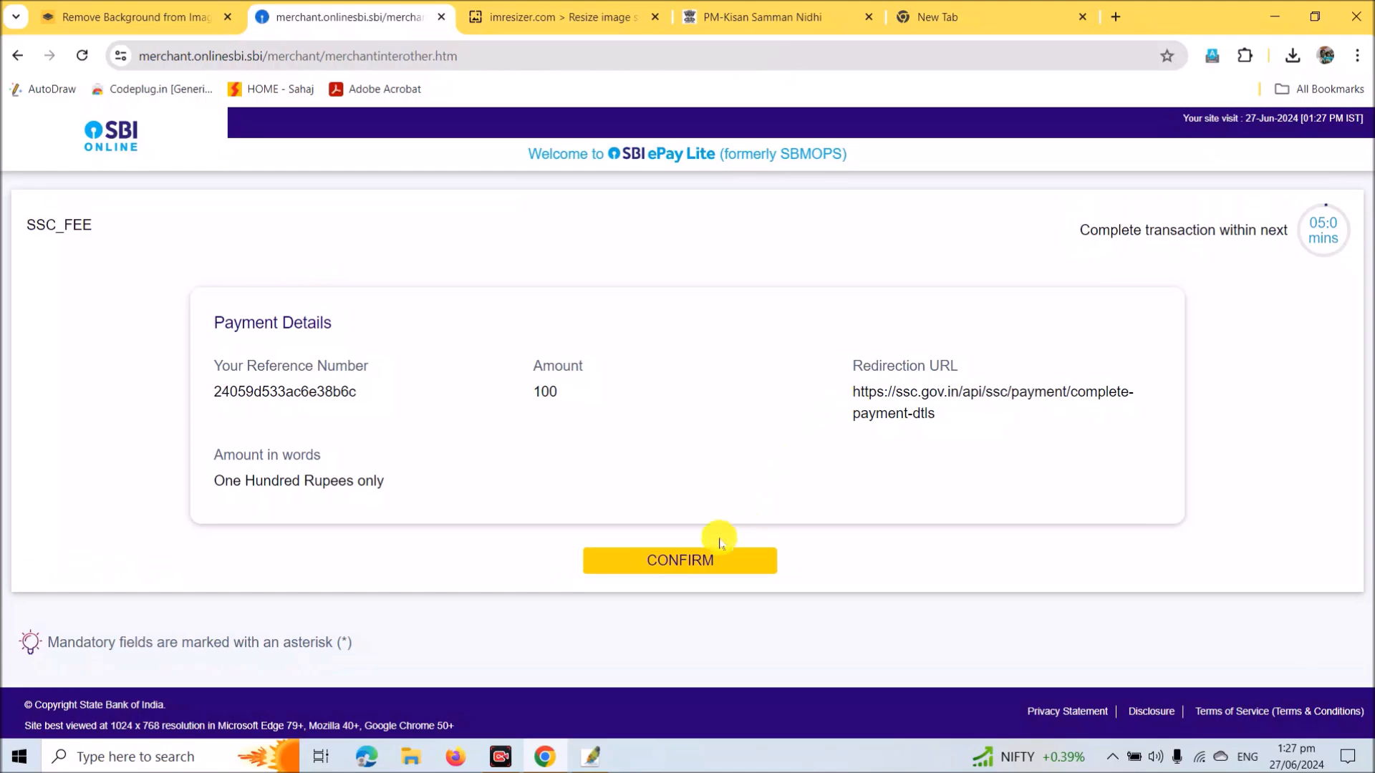
{"action": "left_click", "coordinate": [679, 564]}
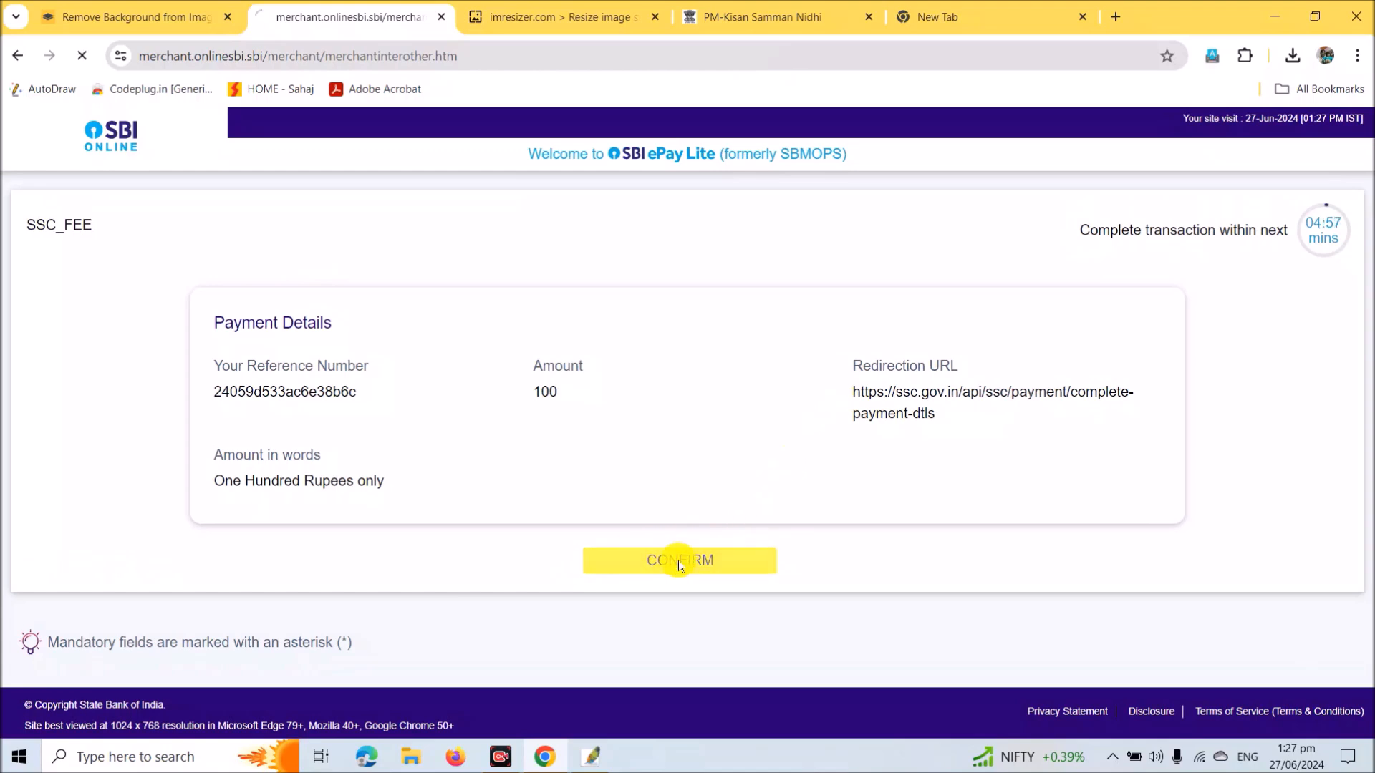